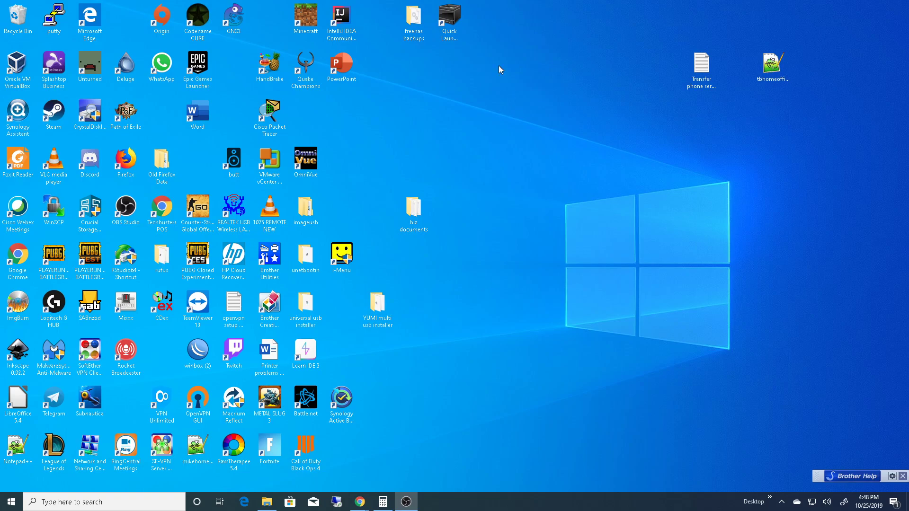
# - Open Oracle VM VirtualBox and start a new virtual machine named PFSENSE VM1 with 4096 MB of memory
pyautogui.doubleClick(21, 69)
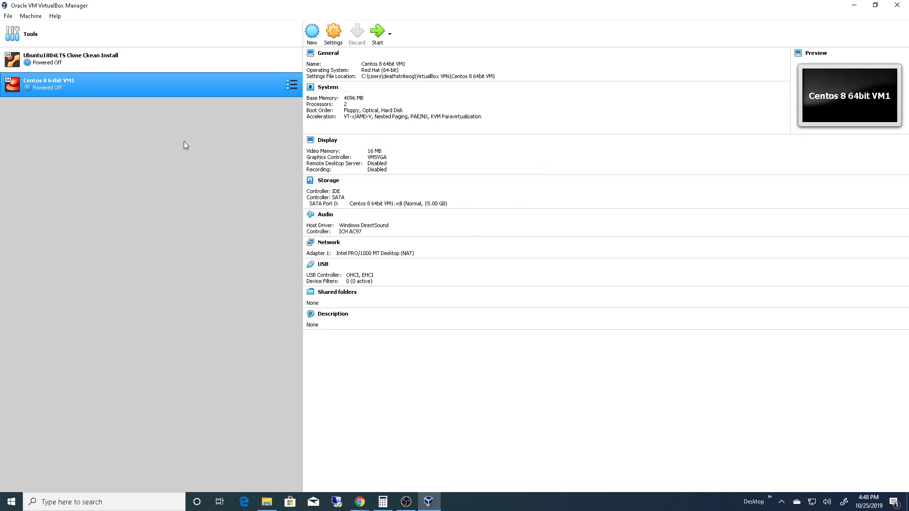
pyautogui.click(317, 33)
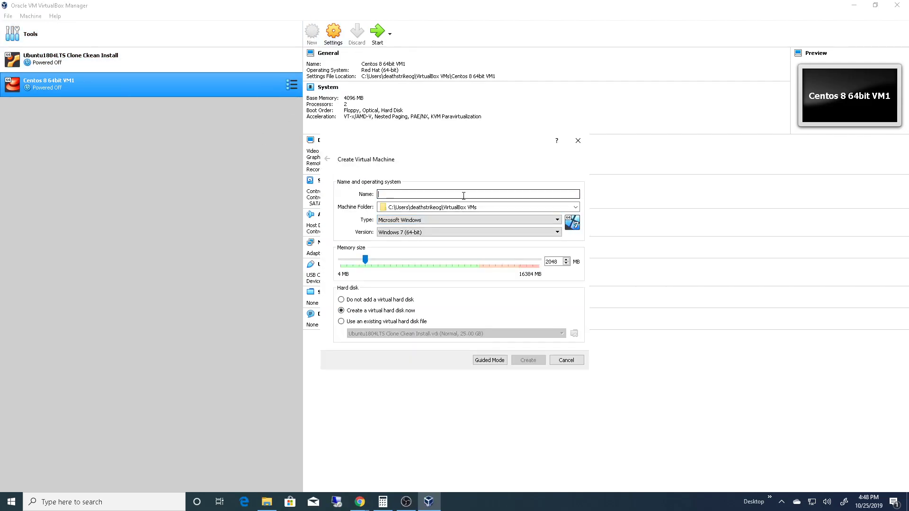
pyautogui.write('PFSENSE VM1')
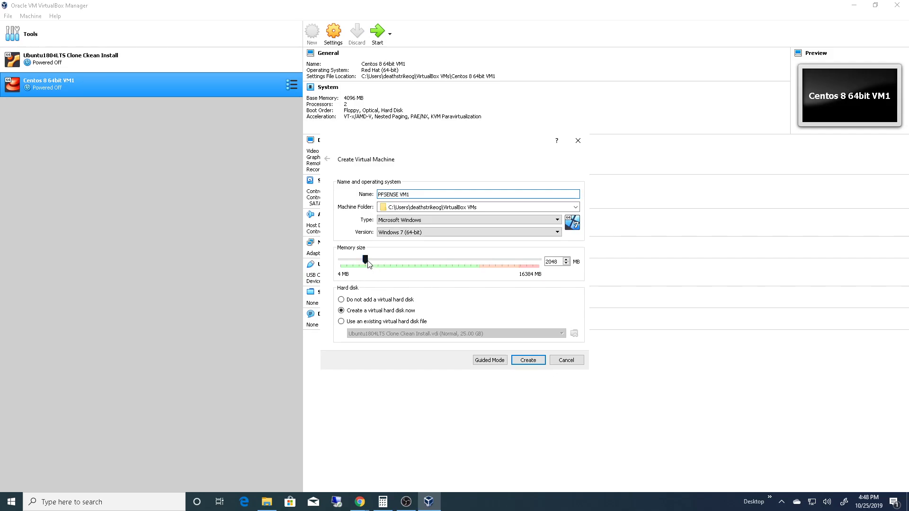
pyautogui.moveTo(369, 263); pyautogui.dragTo(394, 262)
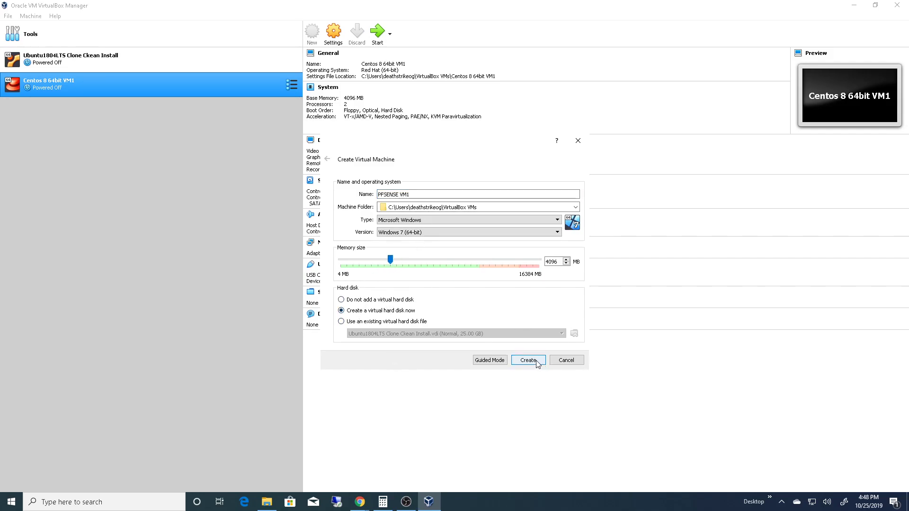
# - Set the new machine's operating system type to BSD and version to FreeBSD (64-bit), and proceed to its virtual hard disk
pyautogui.click(497, 219)
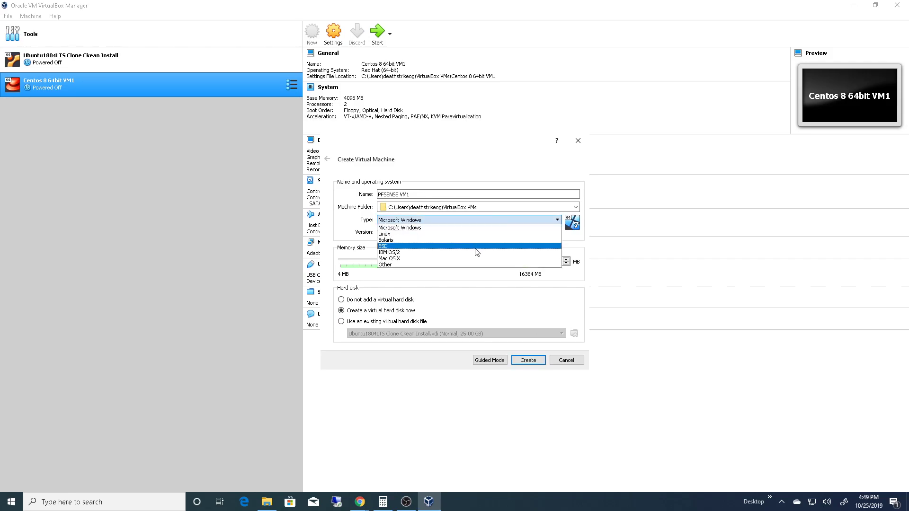
pyautogui.click(477, 247)
pyautogui.click(493, 234)
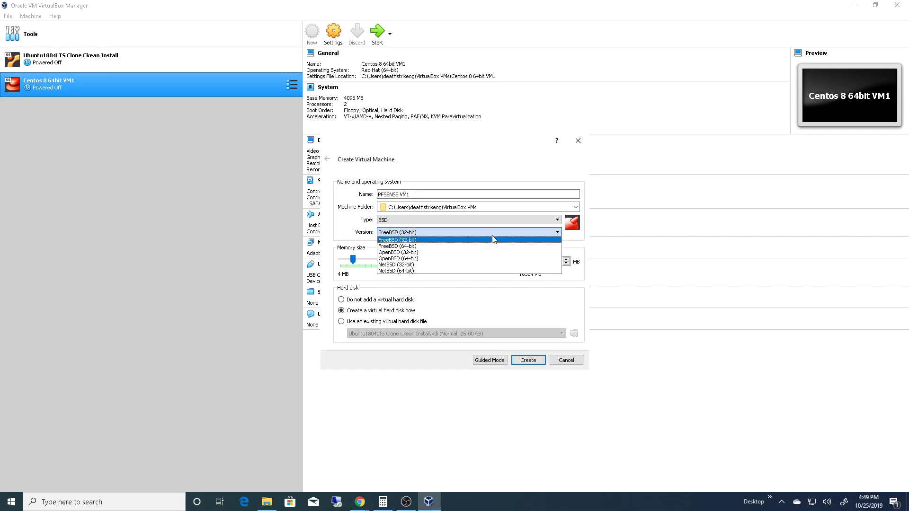
pyautogui.click(442, 248)
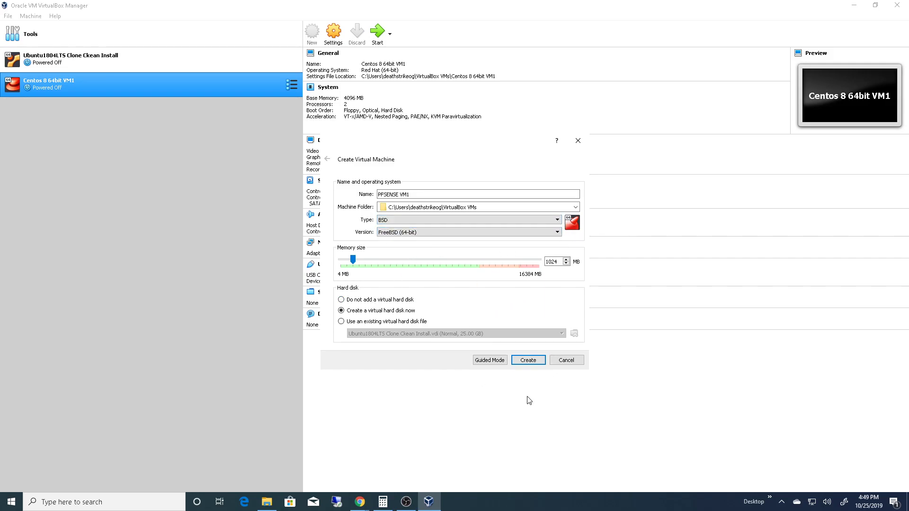
pyautogui.click(532, 361)
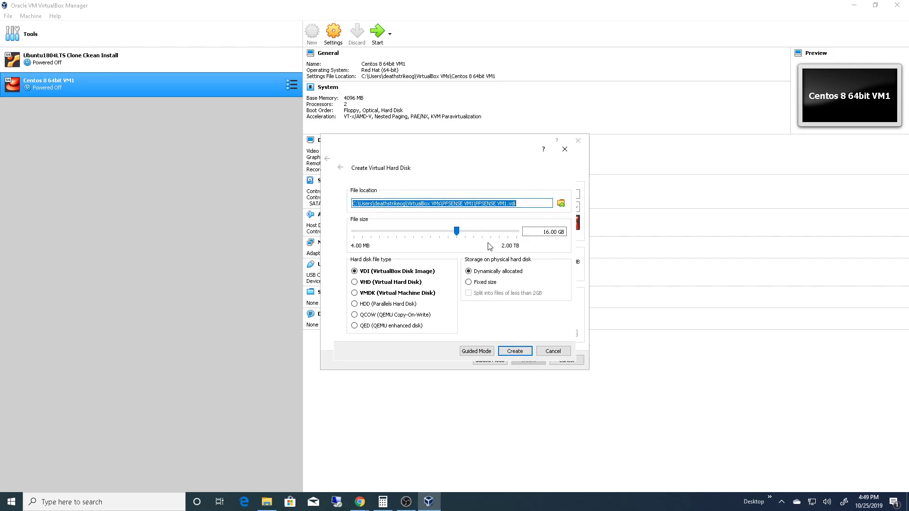
# - Set the virtual hard disk size to 20 GB and create the disk
pyautogui.press('Tab')
pyautogui.press('Tab')
pyautogui.press('Tab')
pyautogui.write('20GB')
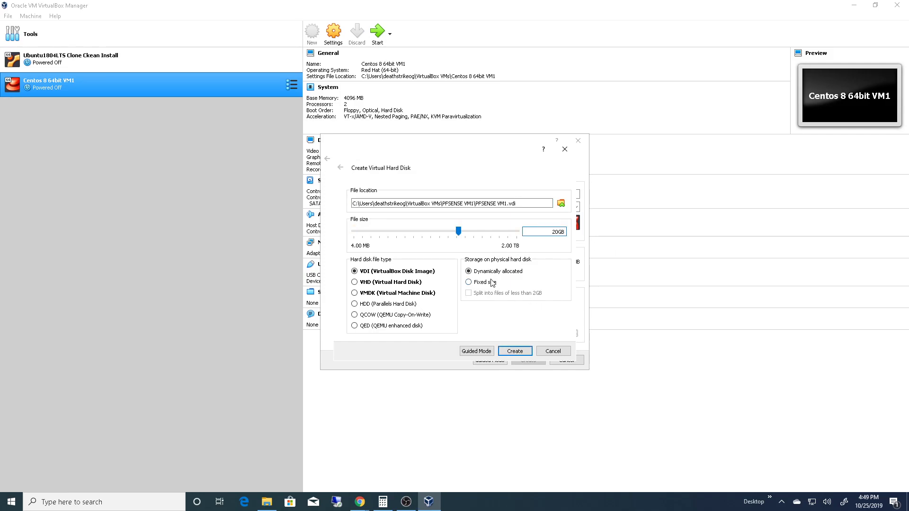
pyautogui.click(516, 352)
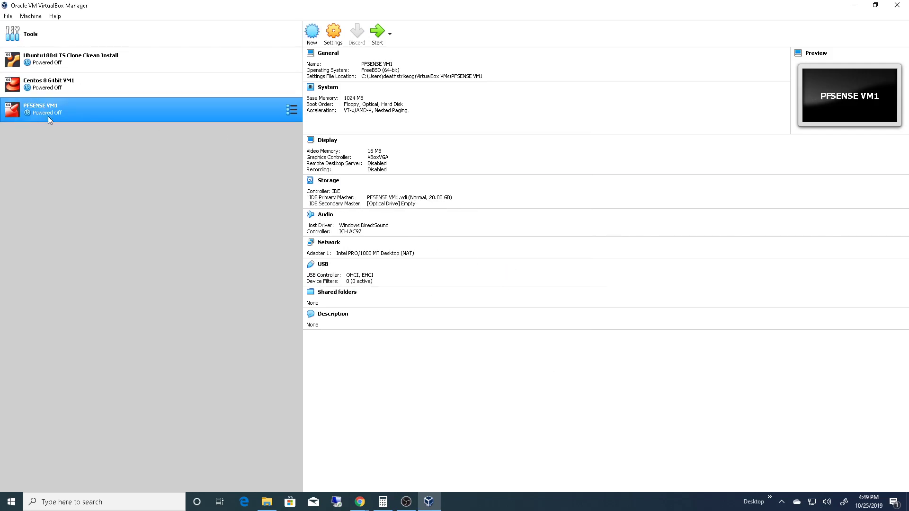
# - Set the base memory of PFSENSE VM1 to 4096 MB in its settings, and review the processor and display options
pyautogui.rightClick(67, 107)
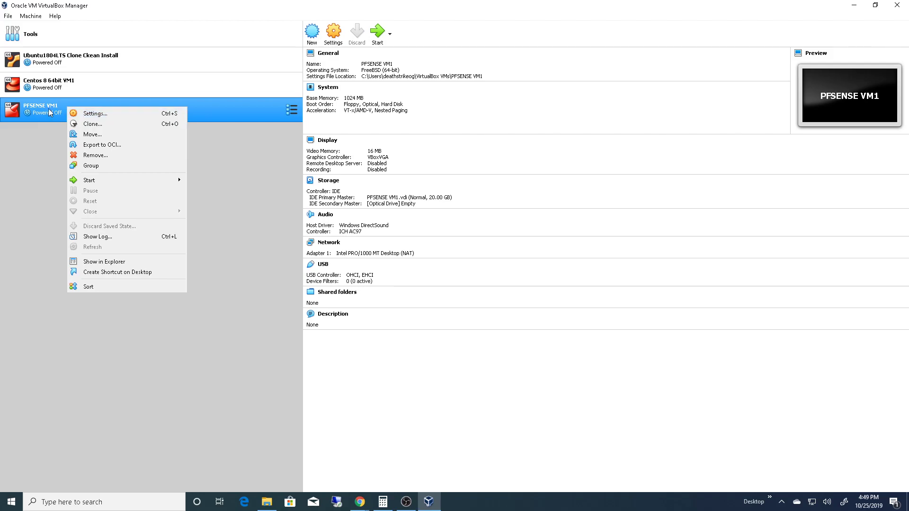
pyautogui.click(44, 109)
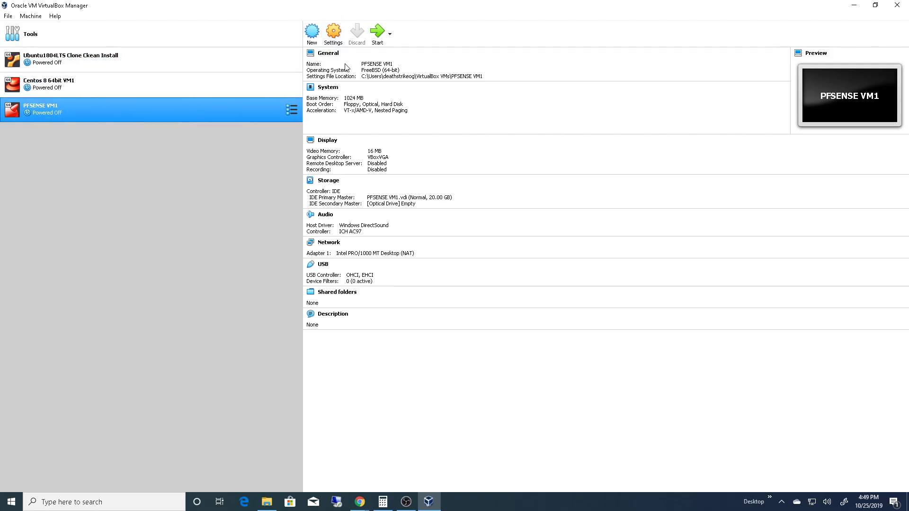
pyautogui.click(334, 33)
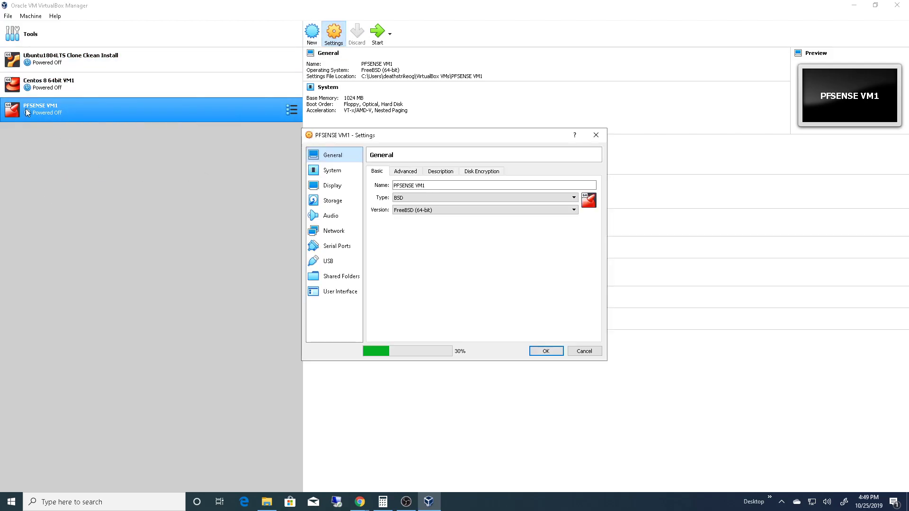
pyautogui.click(334, 170)
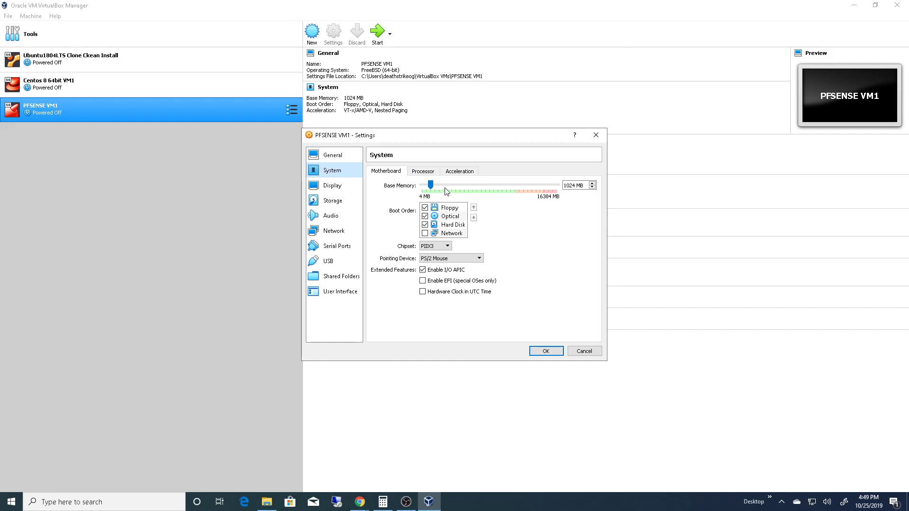
pyautogui.click(431, 184)
pyautogui.moveTo(430, 184); pyautogui.dragTo(454, 189)
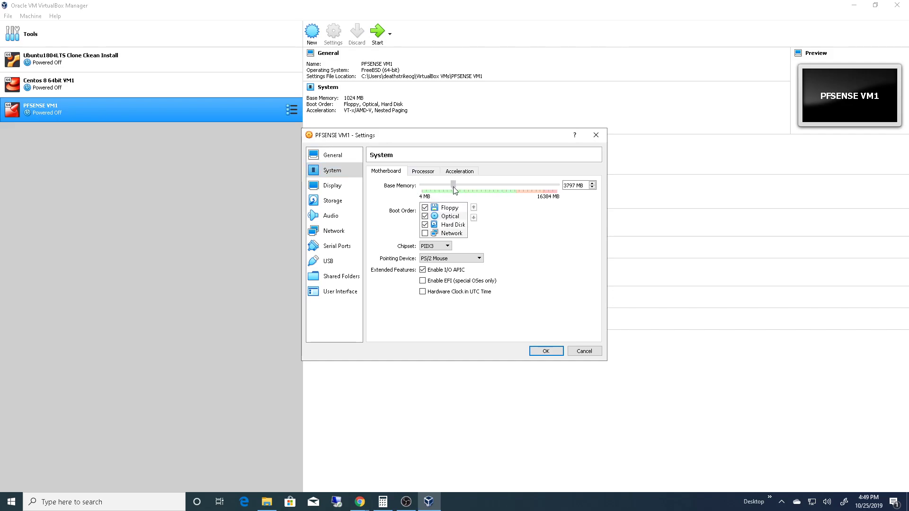
pyautogui.click(425, 172)
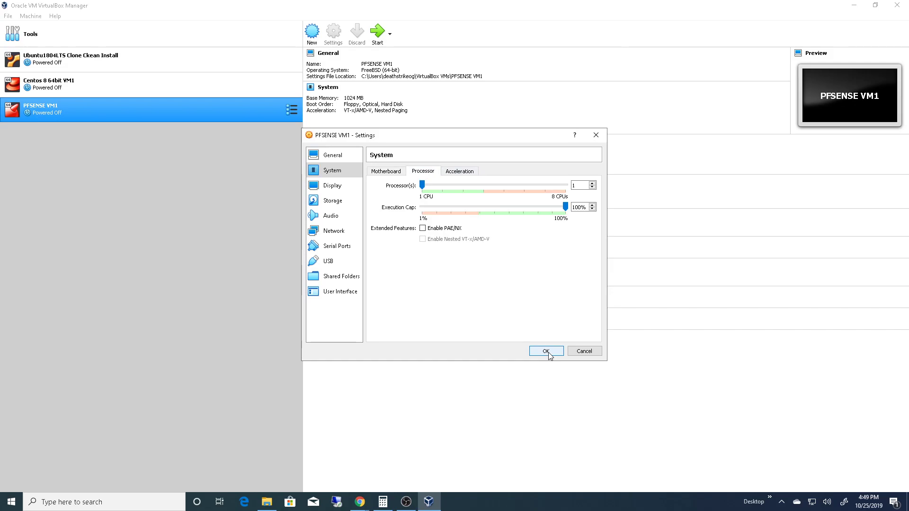
pyautogui.click(351, 188)
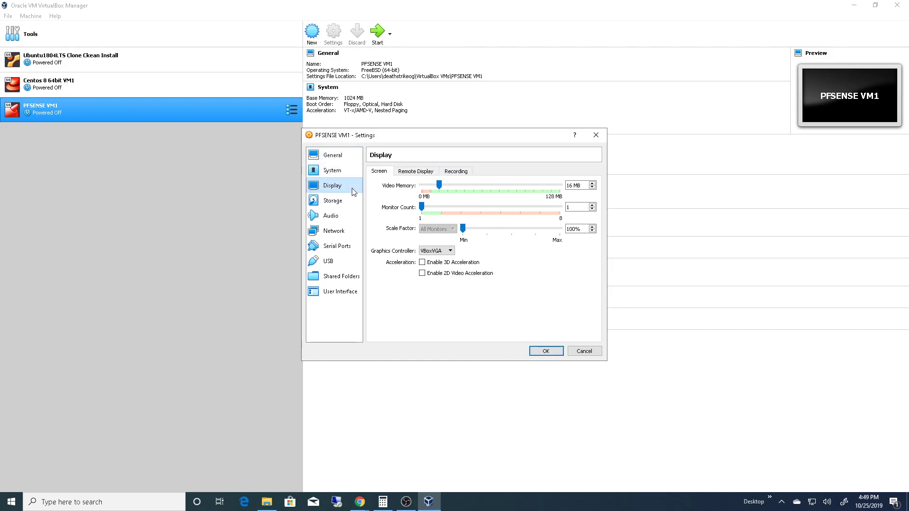
# - Load the pfSense-CE-2.4.4-RELEASE-p3-amd64 image from the PFSENSE Router Distro date101819 folder into the machine's empty optical drive
pyautogui.click(331, 203)
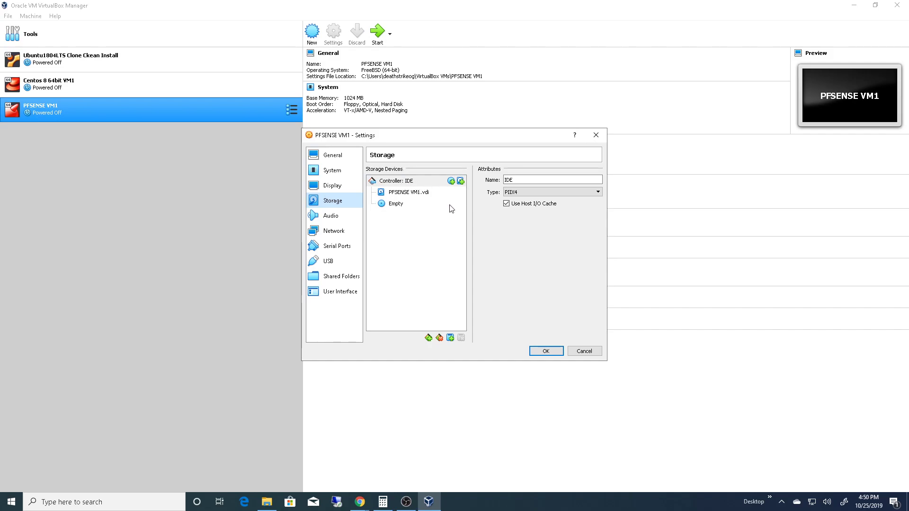
pyautogui.click(391, 208)
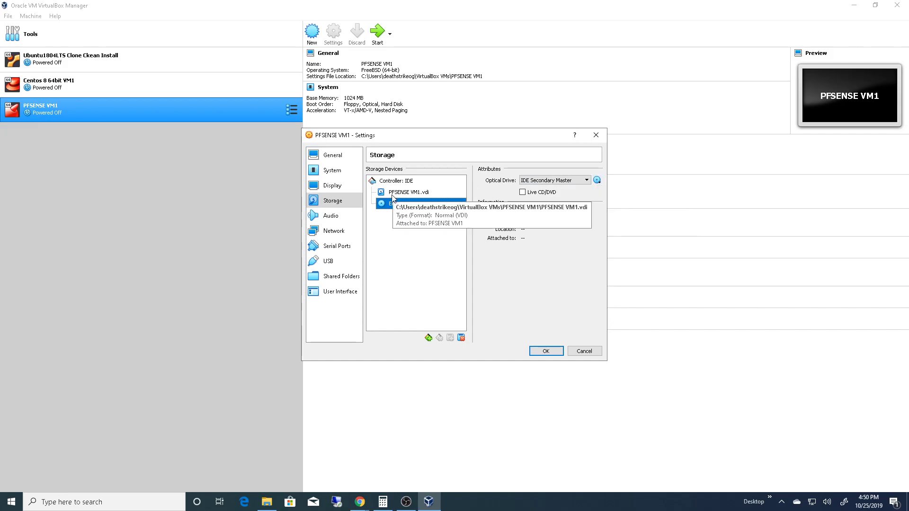
pyautogui.click(597, 180)
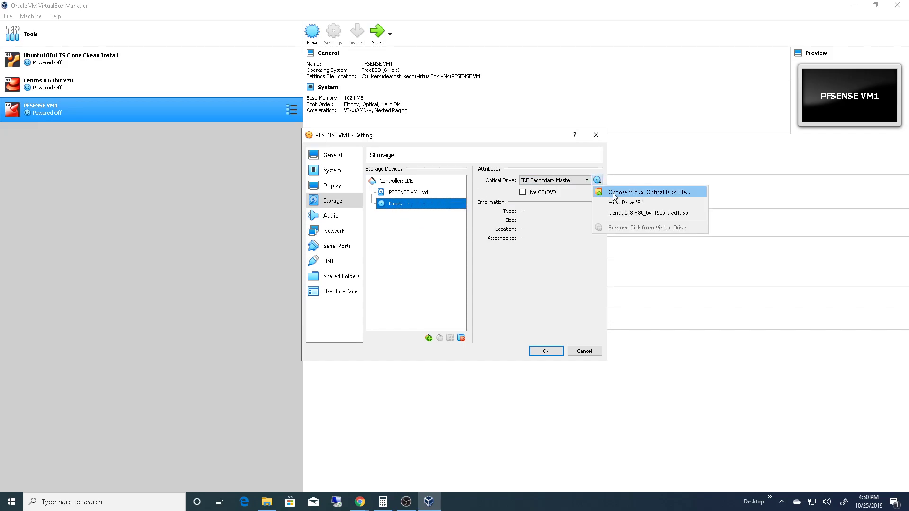
pyautogui.click(614, 193)
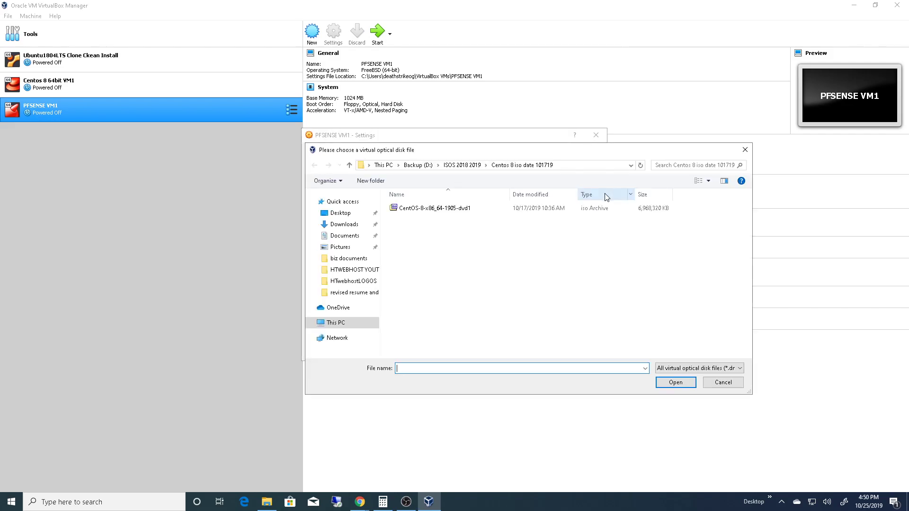
pyautogui.click(459, 166)
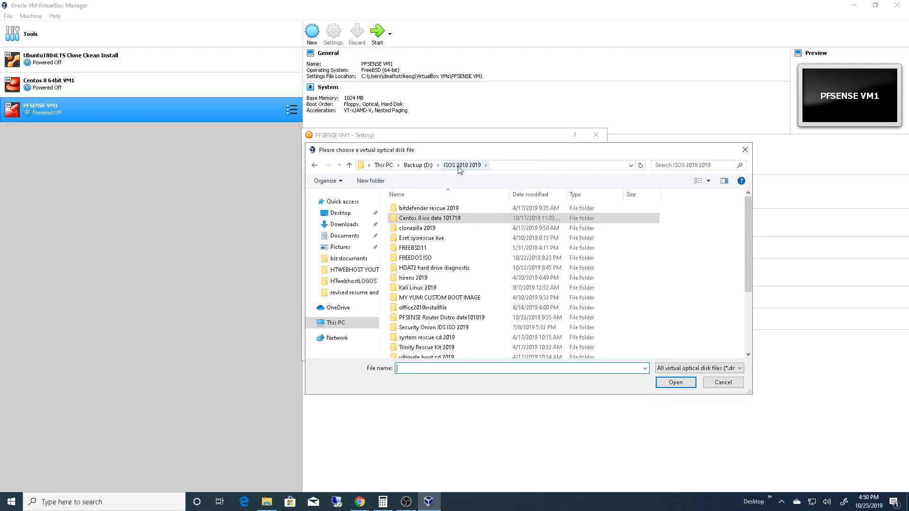
pyautogui.doubleClick(449, 318)
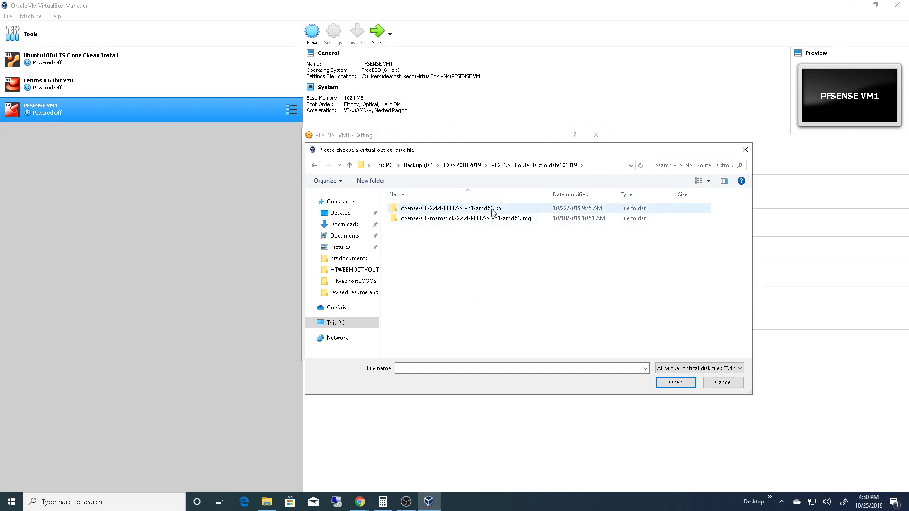
pyautogui.doubleClick(464, 211)
pyautogui.click(472, 212)
pyautogui.click(673, 382)
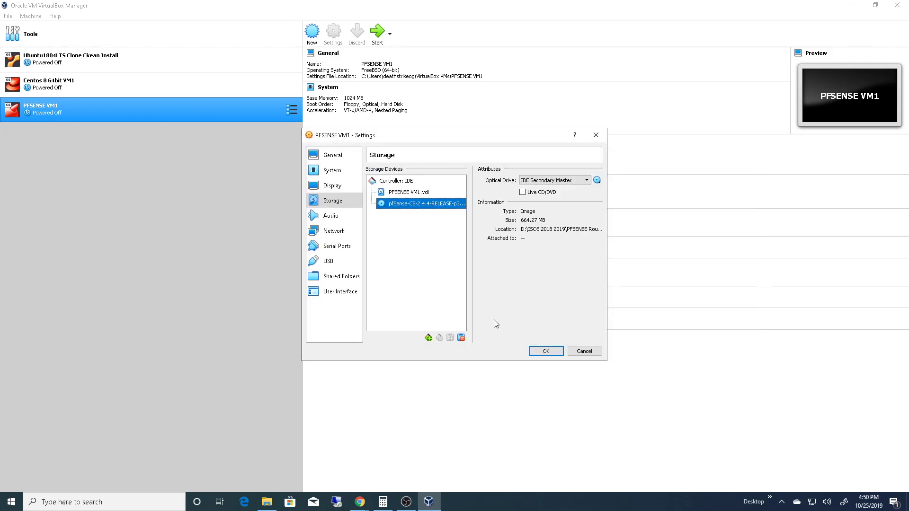
# - Attach network Adapter 1 to Bridged Adapter and set its promiscuous mode to Allow All
pyautogui.click(337, 216)
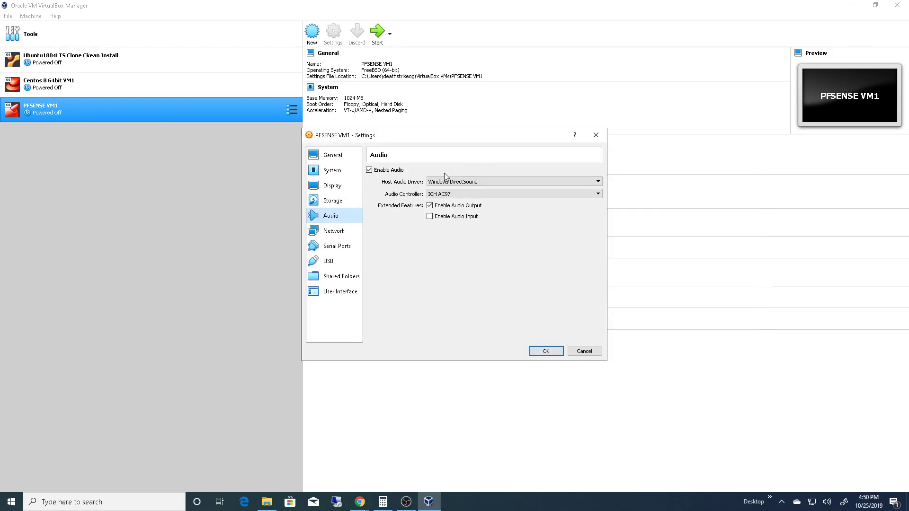
pyautogui.click(338, 234)
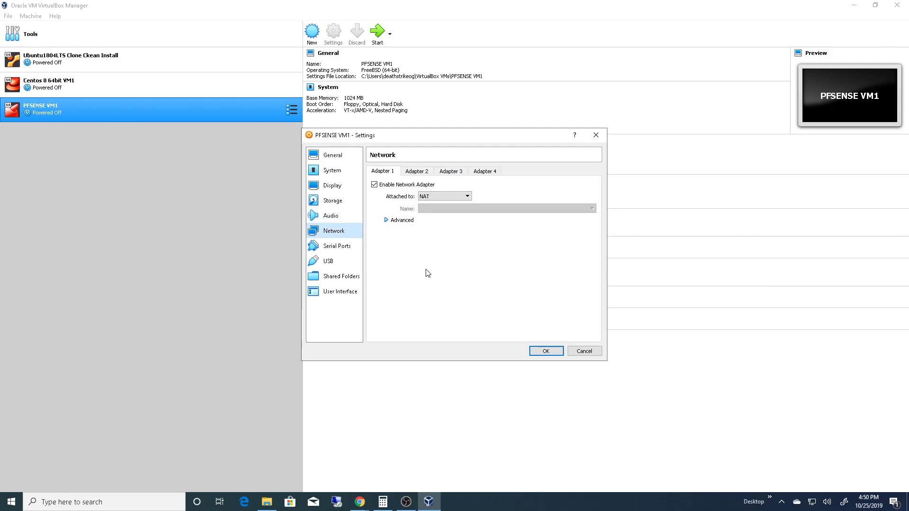
pyautogui.click(457, 197)
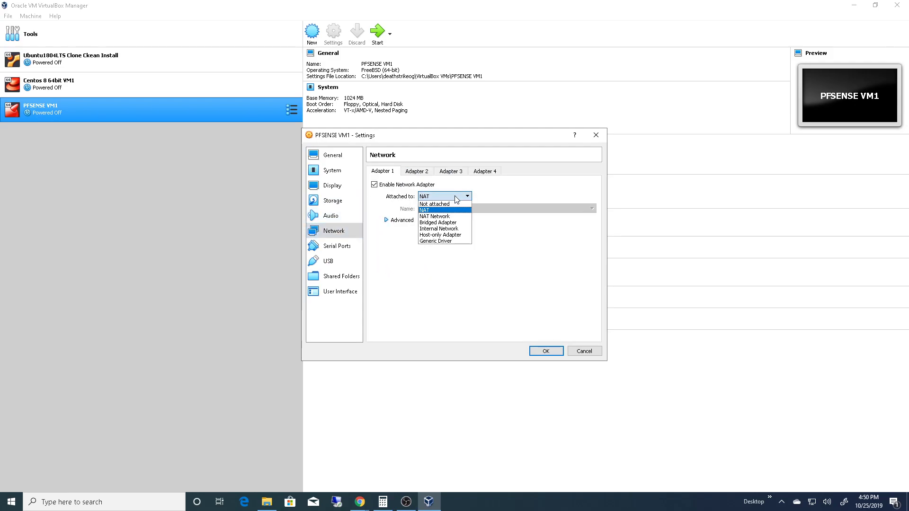
pyautogui.click(446, 222)
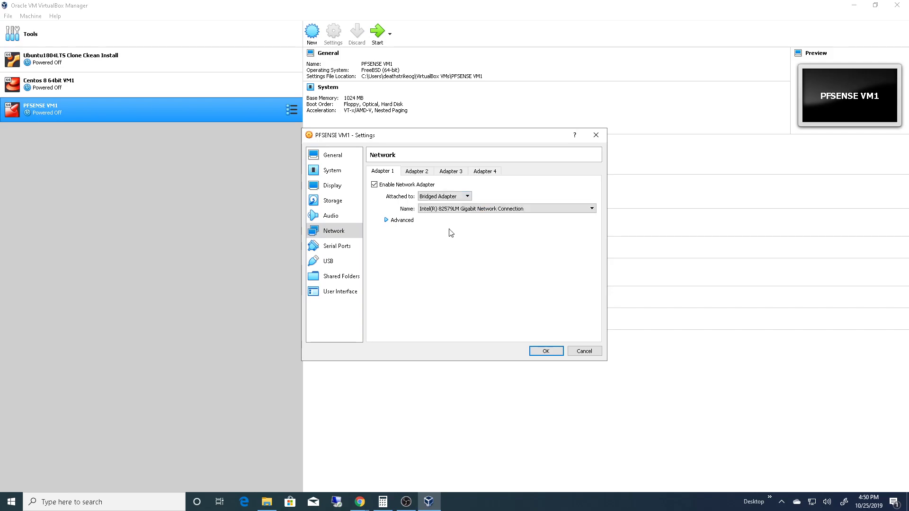
pyautogui.click(387, 221)
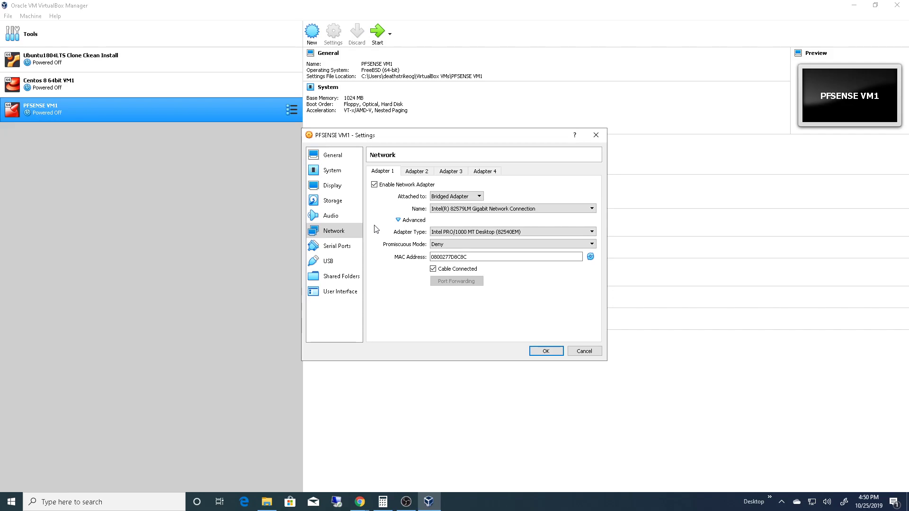
pyautogui.click(474, 244)
pyautogui.click(472, 265)
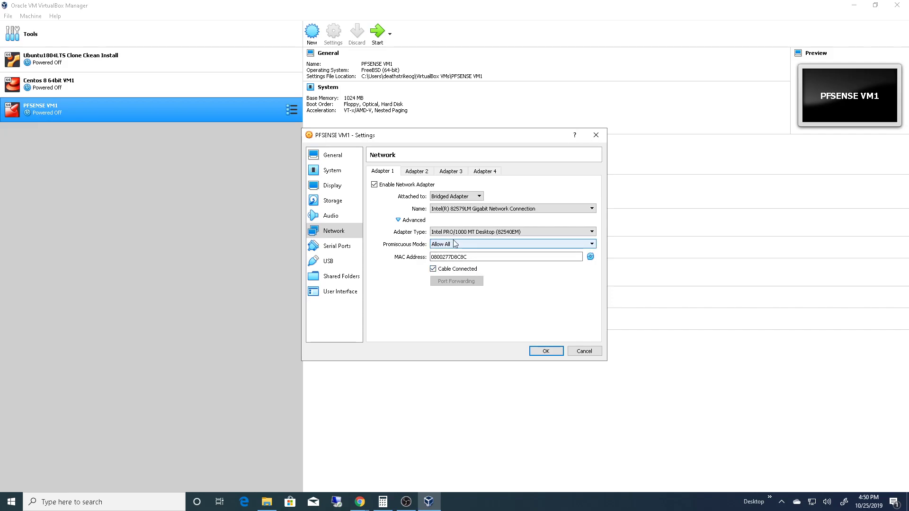
# - Enable network Adapter 2, attach it to Bridged Adapter, and view the Adapter 3 settings
pyautogui.click(417, 171)
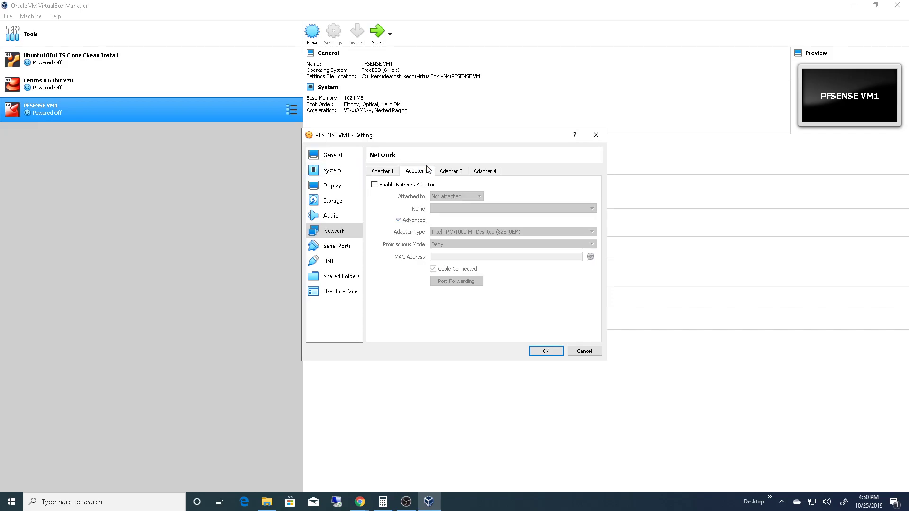
pyautogui.click(374, 185)
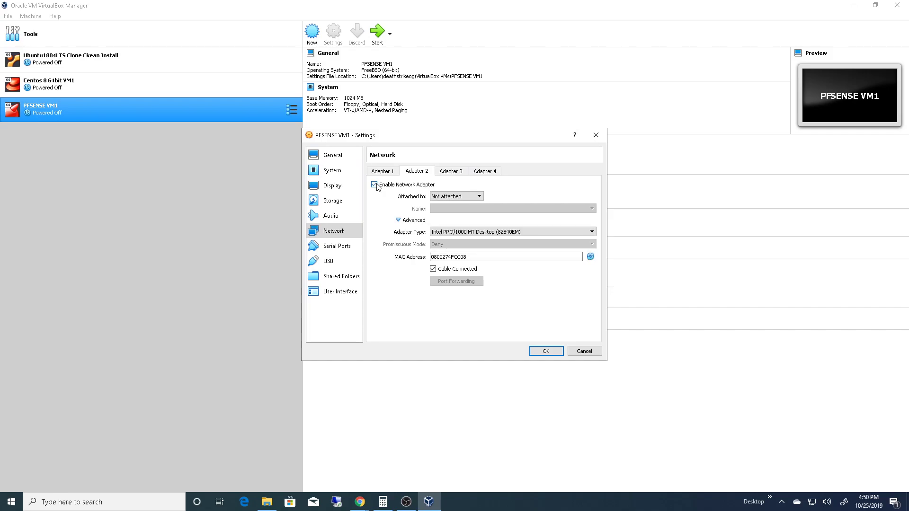
pyautogui.click(480, 196)
pyautogui.click(474, 223)
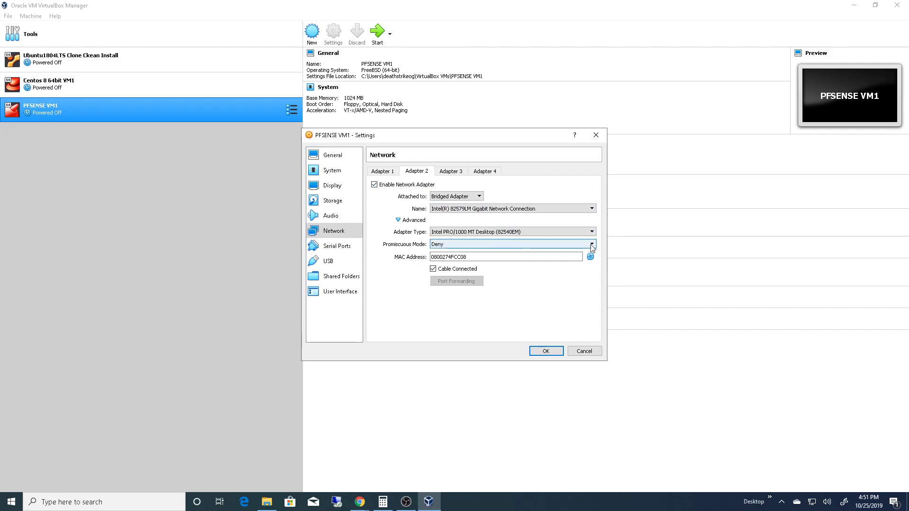
pyautogui.click(473, 246)
pyautogui.click(472, 245)
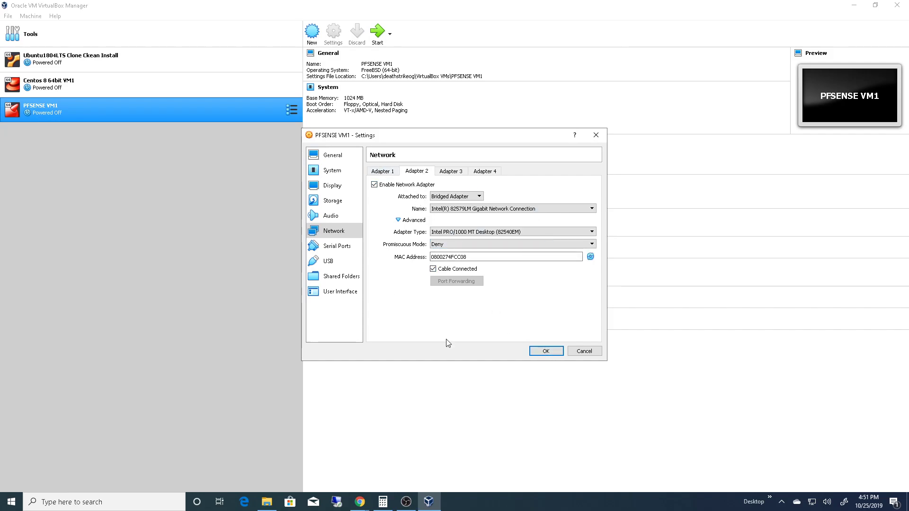
pyautogui.click(450, 174)
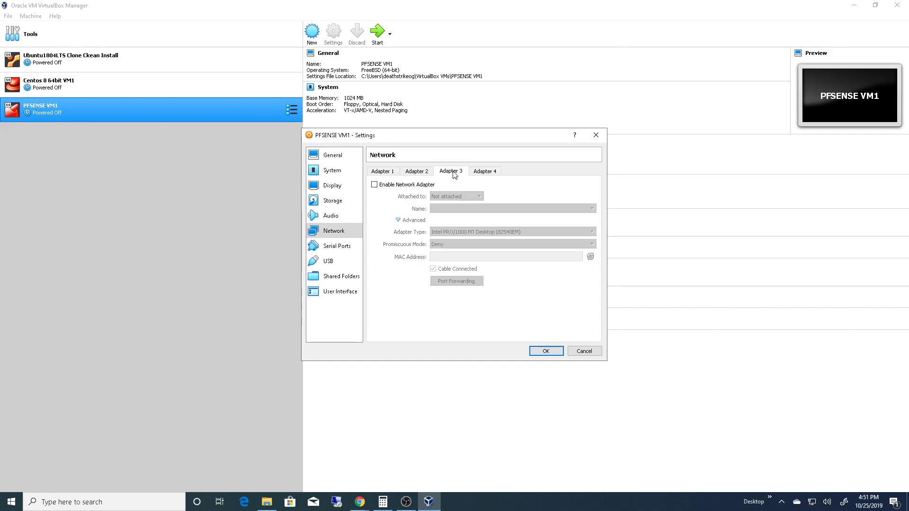
# - Review the PFSENSE VM1 network adapters, serial port, USB, shared folder, system and storage settings
pyautogui.click(417, 171)
pyautogui.click(382, 171)
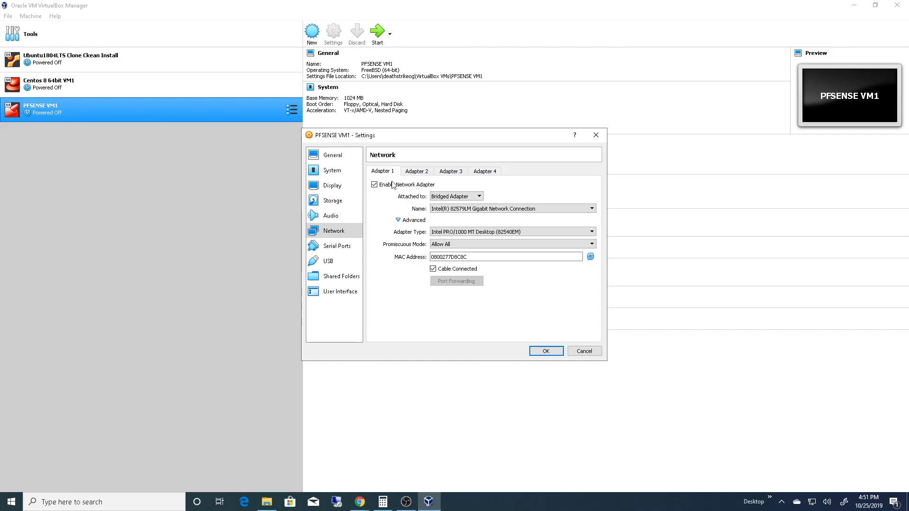
pyautogui.click(337, 246)
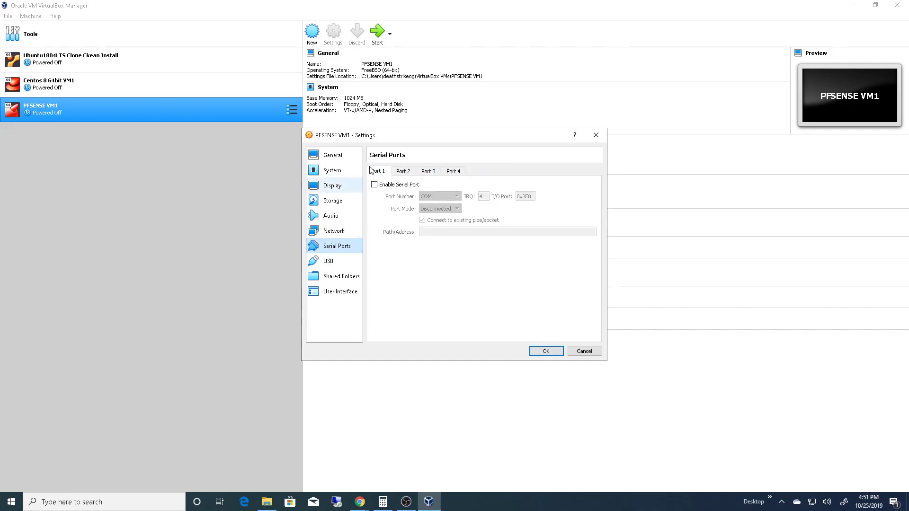
pyautogui.click(344, 261)
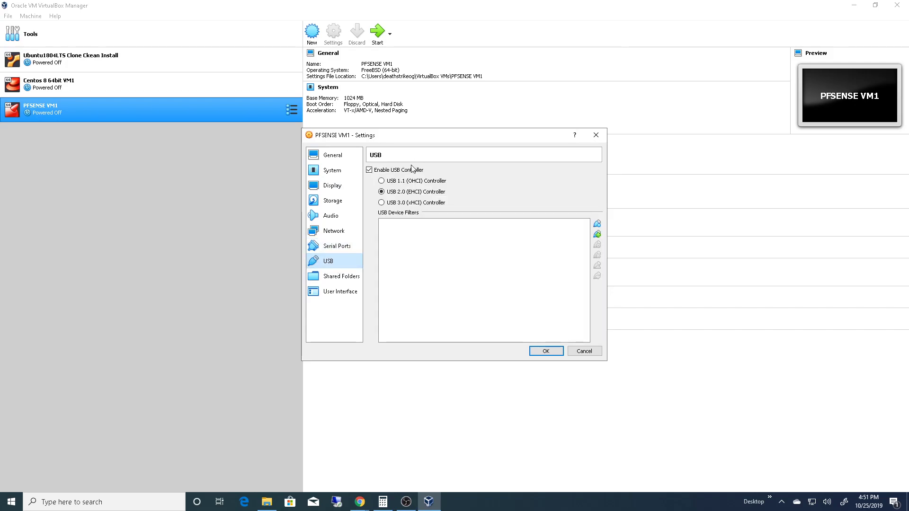
pyautogui.click(346, 280)
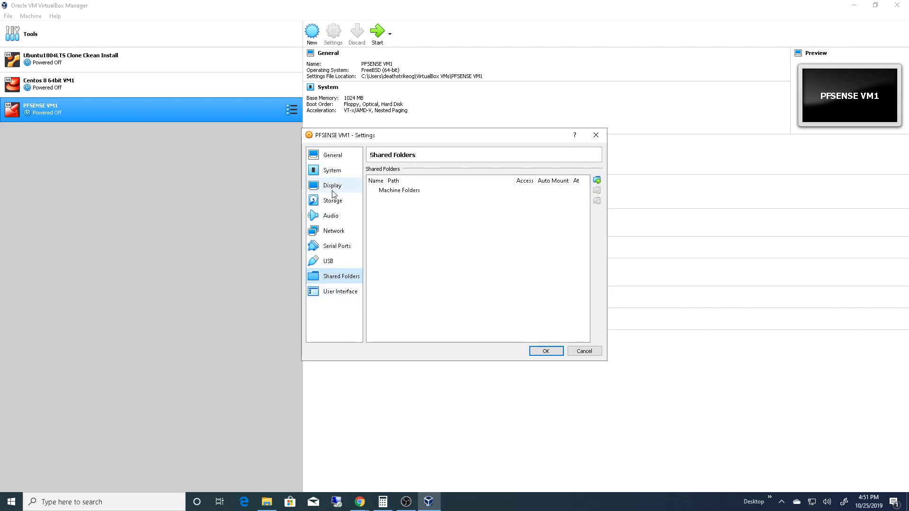
pyautogui.click(337, 153)
pyautogui.click(336, 173)
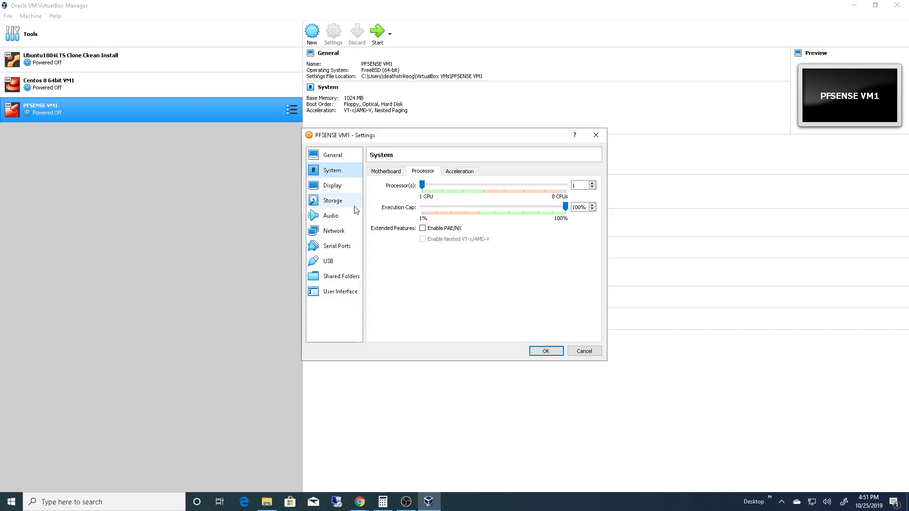
pyautogui.click(386, 171)
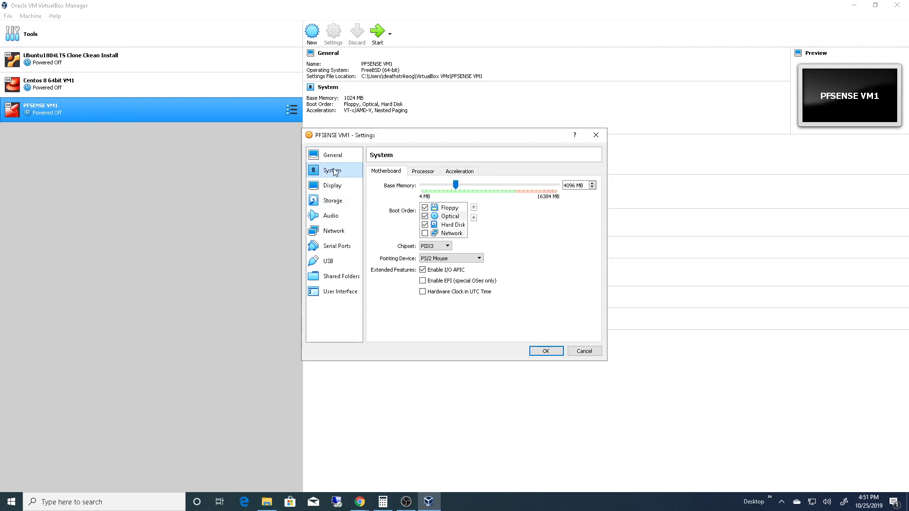
pyautogui.click(336, 201)
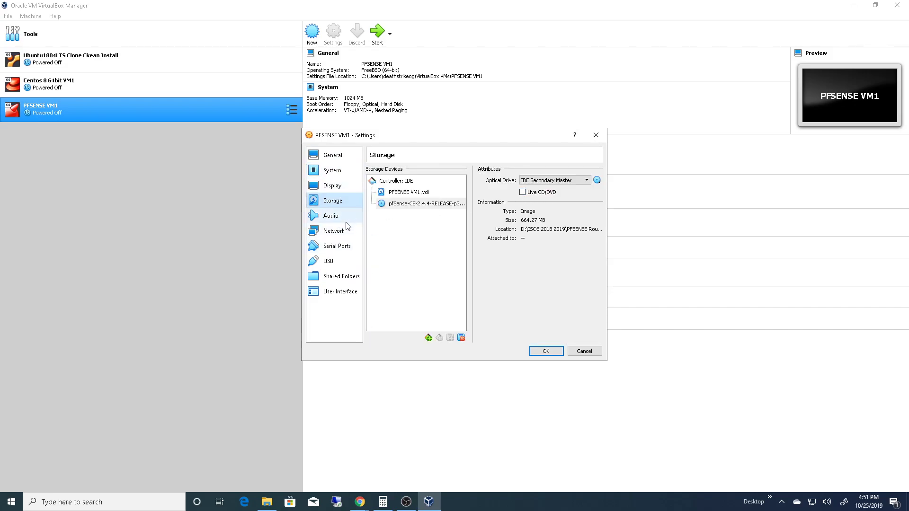
pyautogui.click(334, 231)
pyautogui.click(426, 172)
pyautogui.click(390, 171)
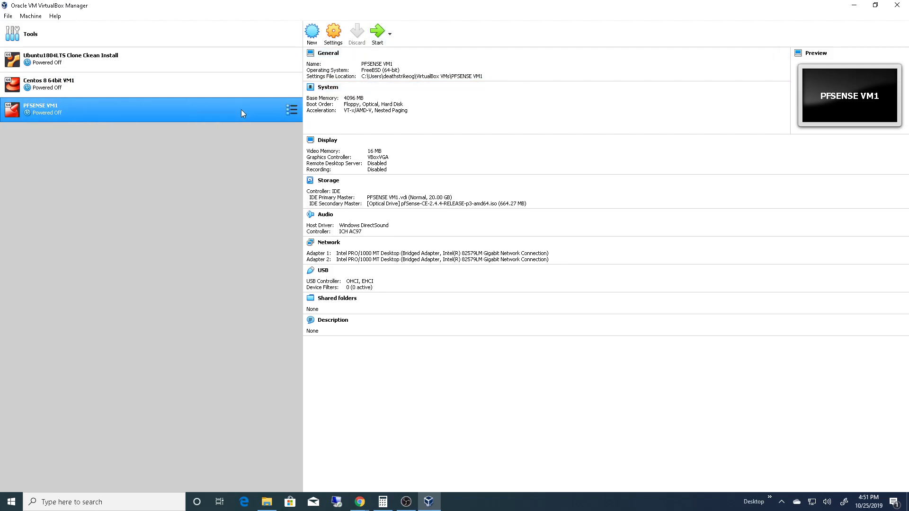
# - Start PFSENSE VM1, dismiss the keyboard capture and mouse integration notices, and maximize the machine window
pyautogui.click(375, 33)
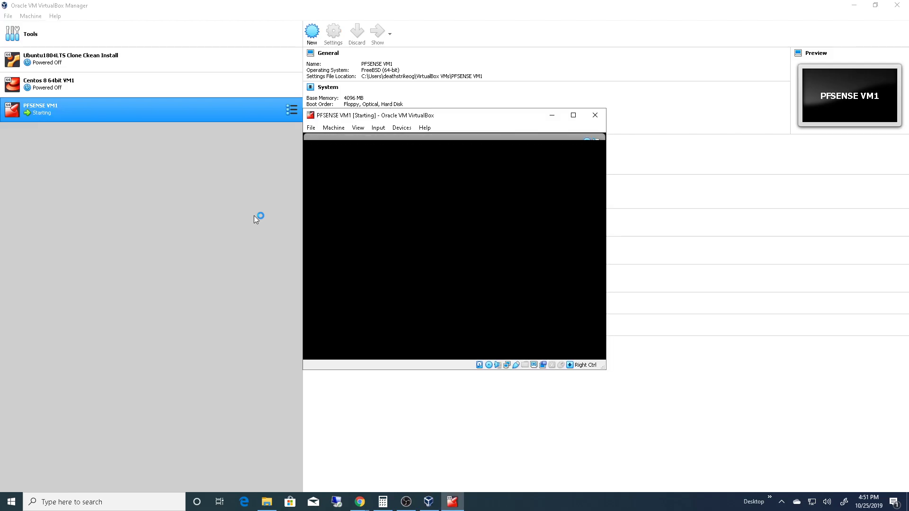
pyautogui.click(587, 142)
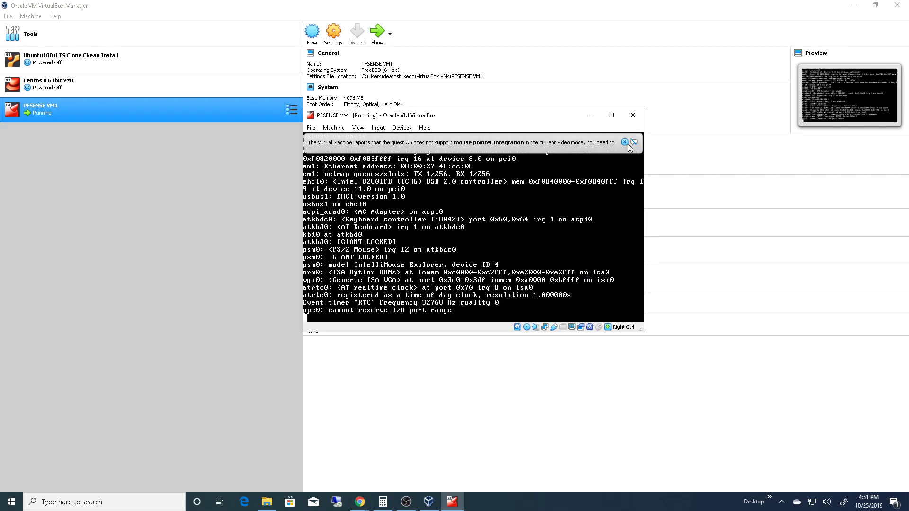
pyautogui.click(625, 142)
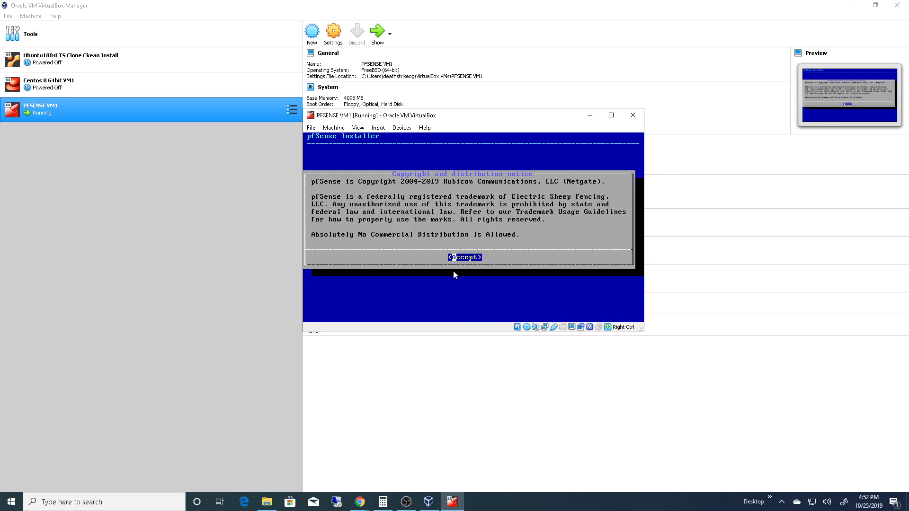
pyautogui.click(611, 116)
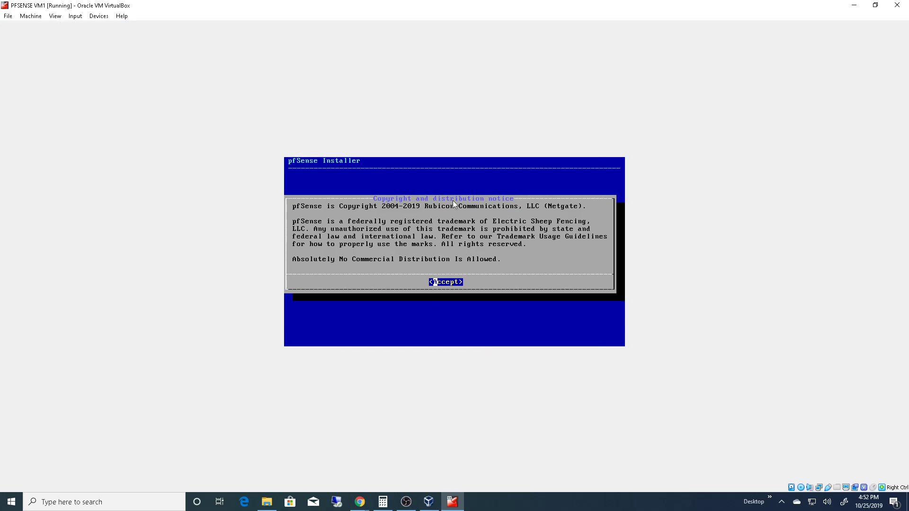
# - Accept the copyright and distribution notice, choose Install pfSense, and continue with the default keymap
pyautogui.click(501, 254)
pyautogui.press('Return')
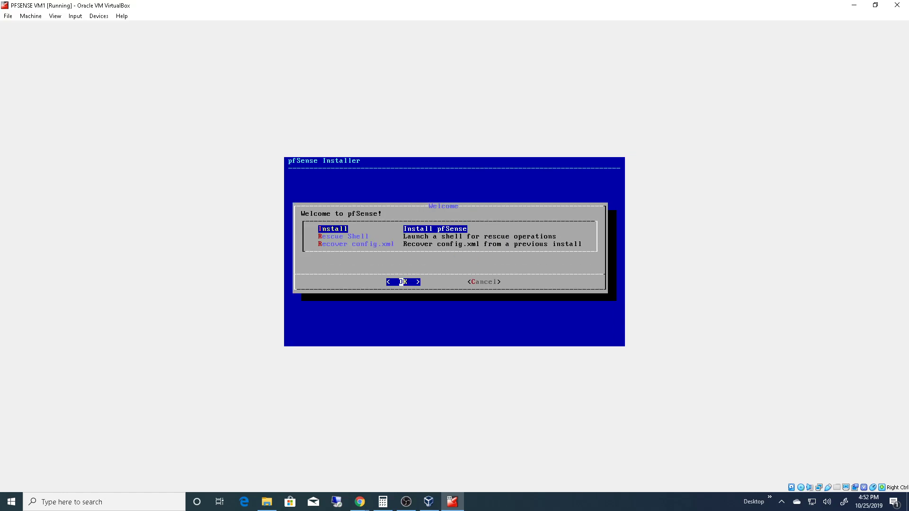
pyautogui.press('Return')
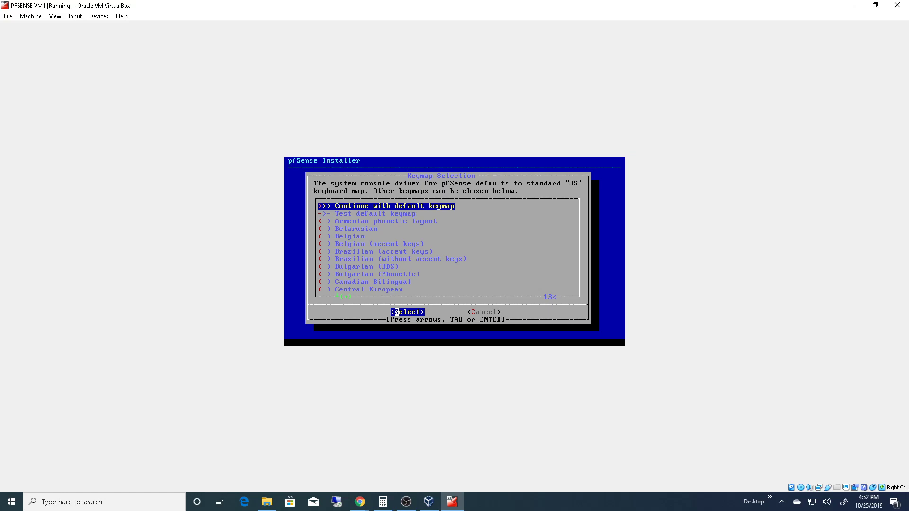
pyautogui.press('Return')
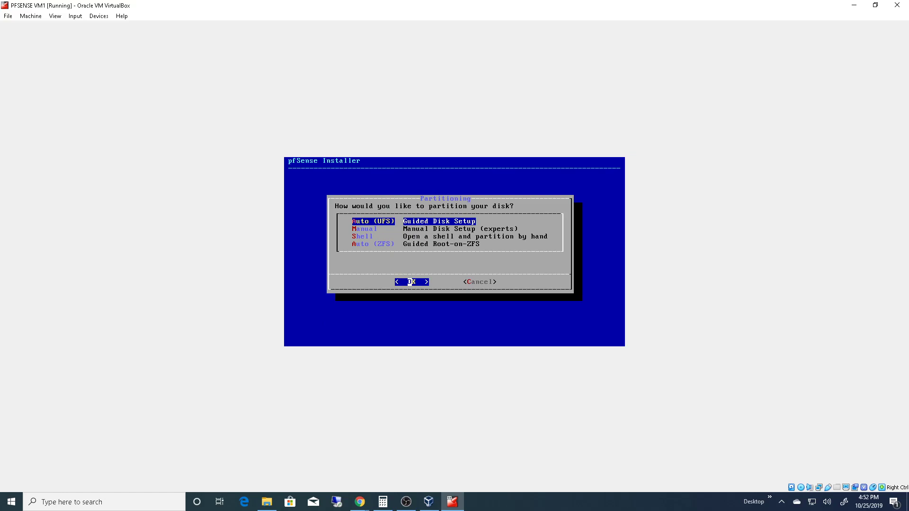
# - Look through the partitioning choices and install with Auto (UFS) Guided Disk Setup
pyautogui.press('Down')
pyautogui.press('Down')
pyautogui.press('Down')
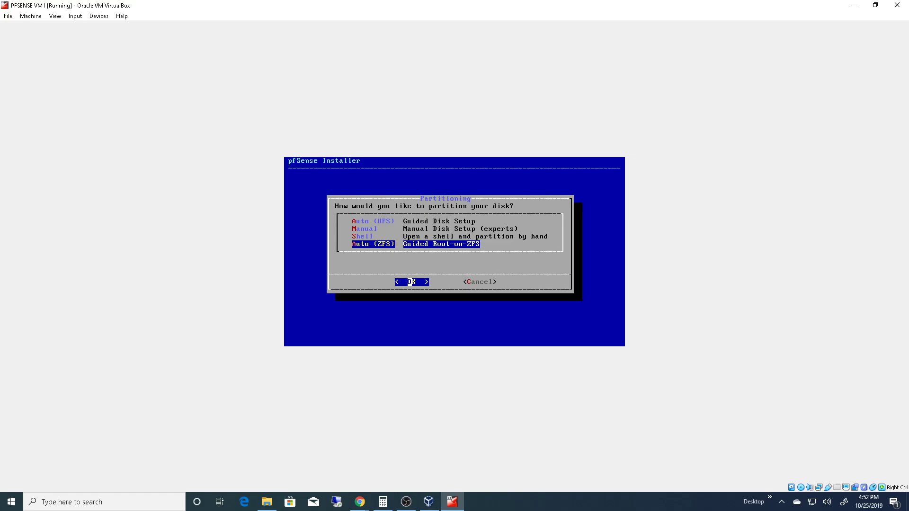
pyautogui.press('Up')
pyautogui.press('Up')
pyautogui.press('Up')
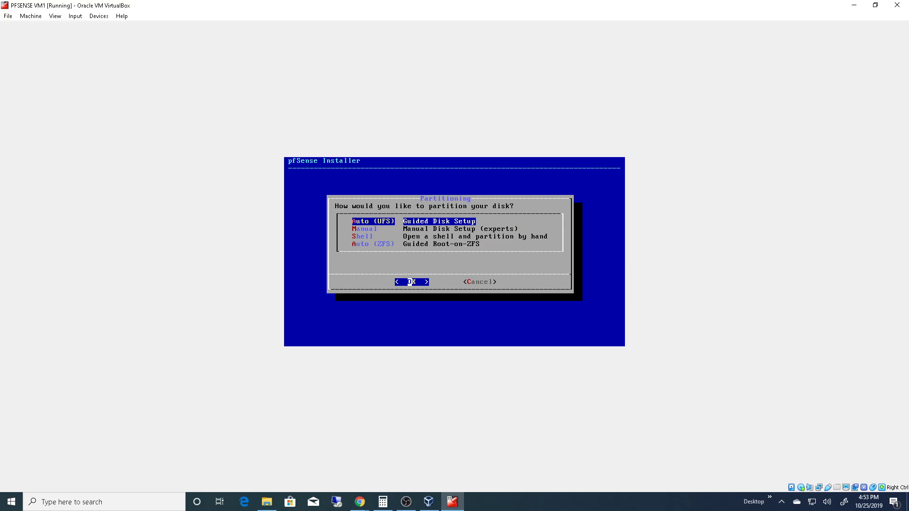
pyautogui.press('Return')
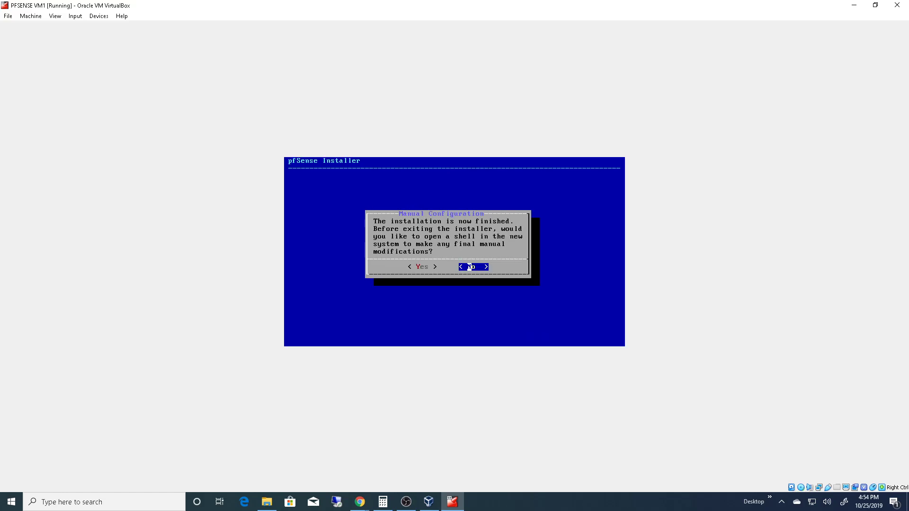
# - Answer the final manual configuration question and reboot into the installed pfSense system
pyautogui.press('Left')
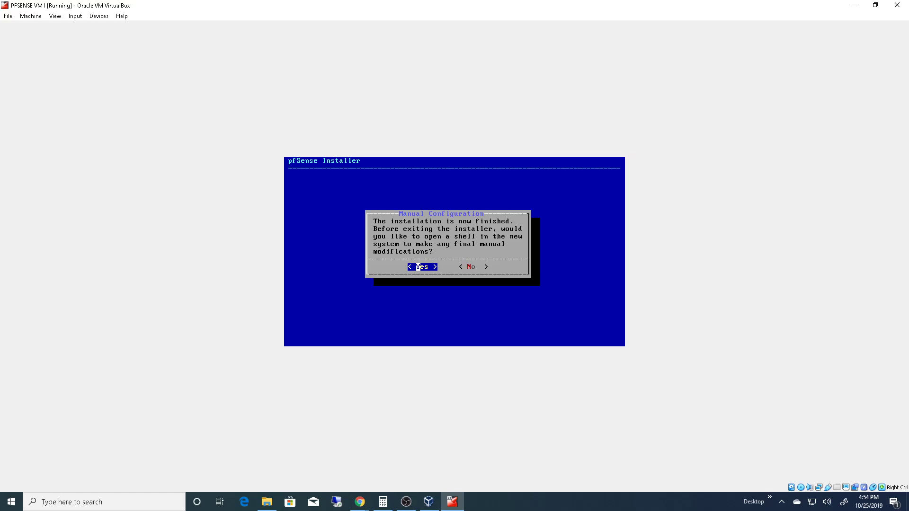
pyautogui.press('Return')
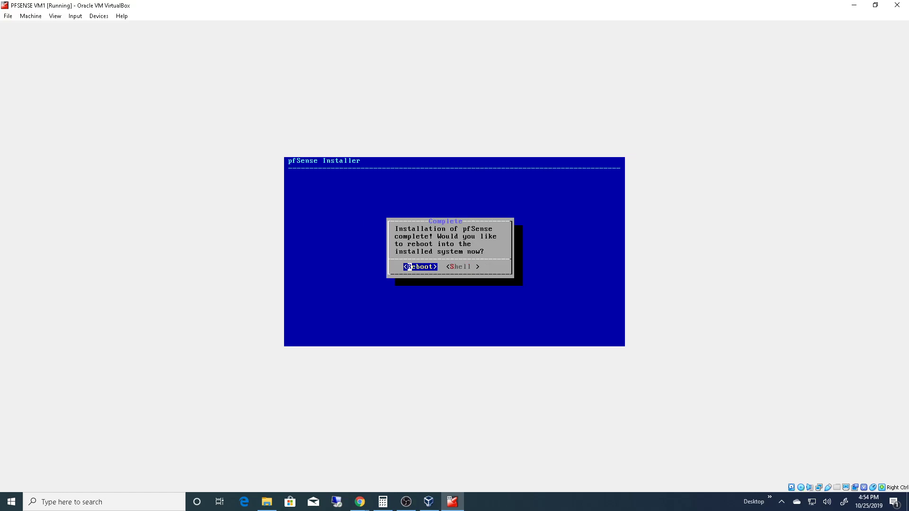
pyautogui.press('Right')
pyautogui.press('Left')
pyautogui.press('Return')
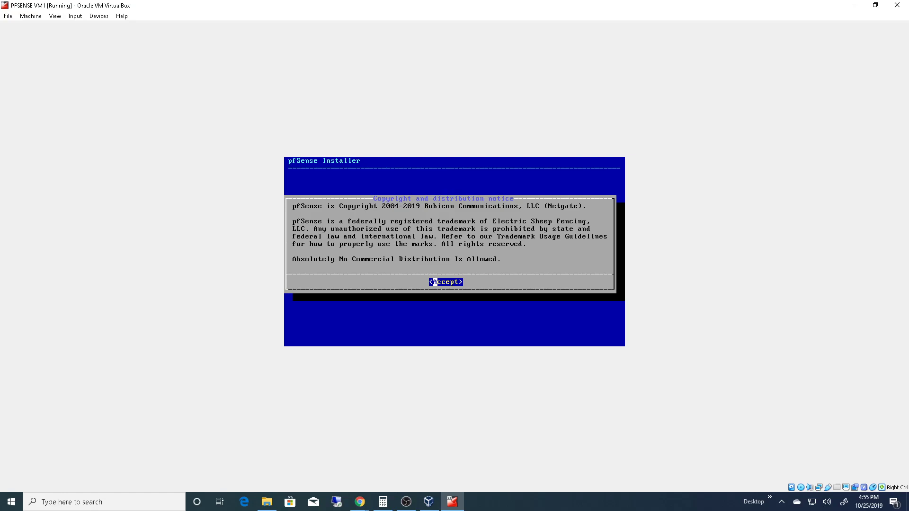
# - Release the keyboard from the virtual machine and force it to stop by ending the VirtualBox Manager tasks in Task Manager
pyautogui.press('Control_R')
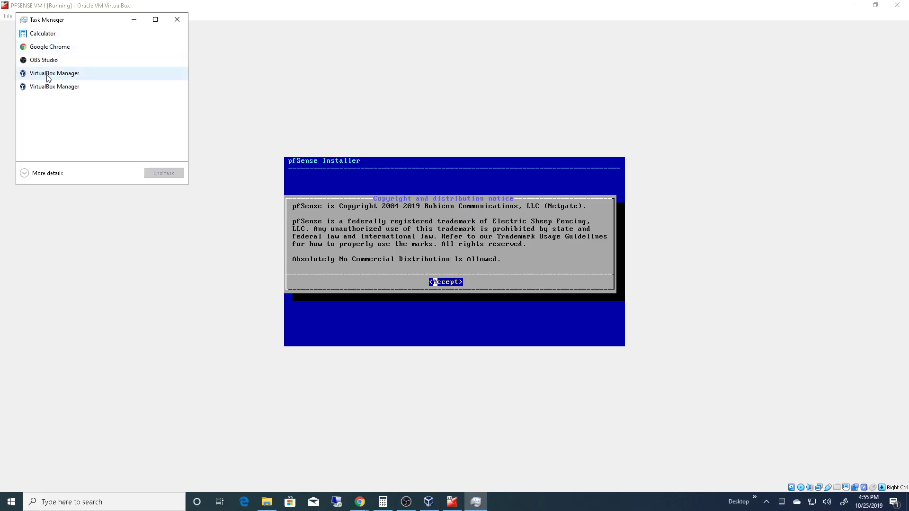
pyautogui.click(47, 76)
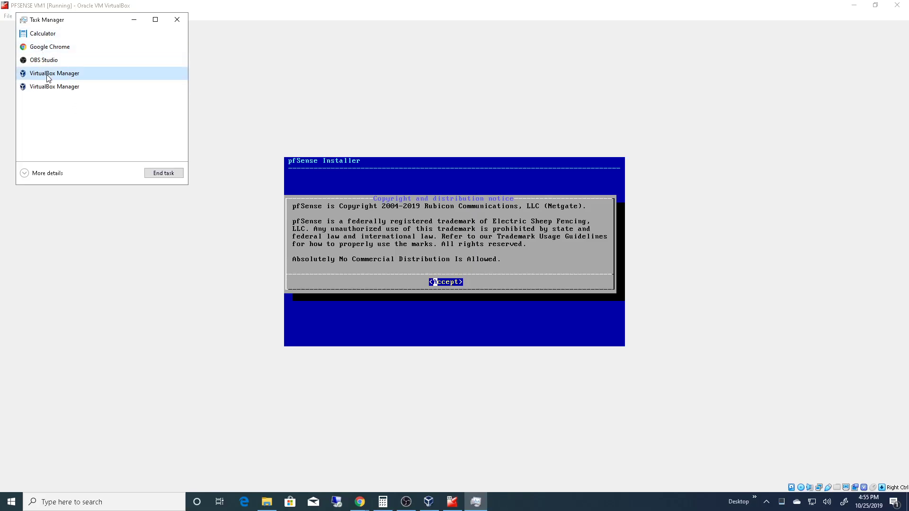
pyautogui.click(165, 175)
pyautogui.click(62, 73)
pyautogui.click(161, 174)
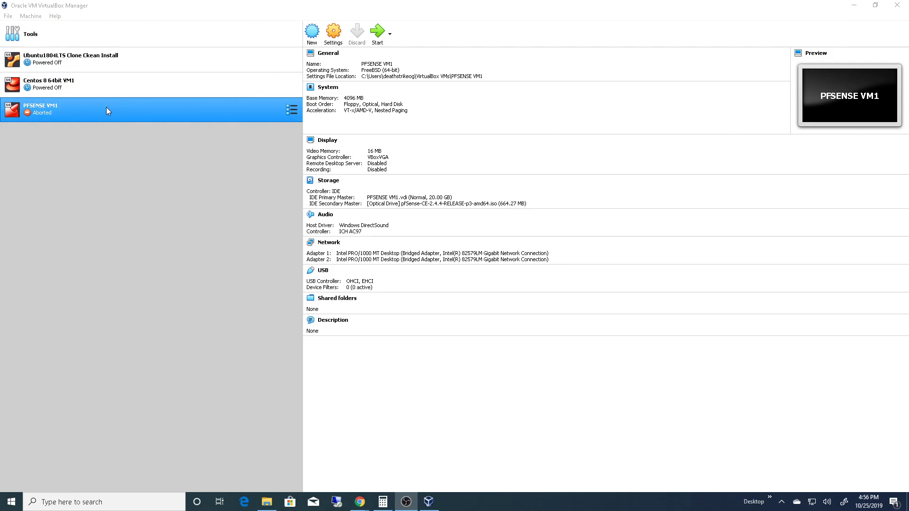
# - Remove the pfSense-CE-2.4.4-RELEASE-p3-amd64 image from the optical drive in PFSENSE VM1's storage settings and save the settings
pyautogui.rightClick(96, 114)
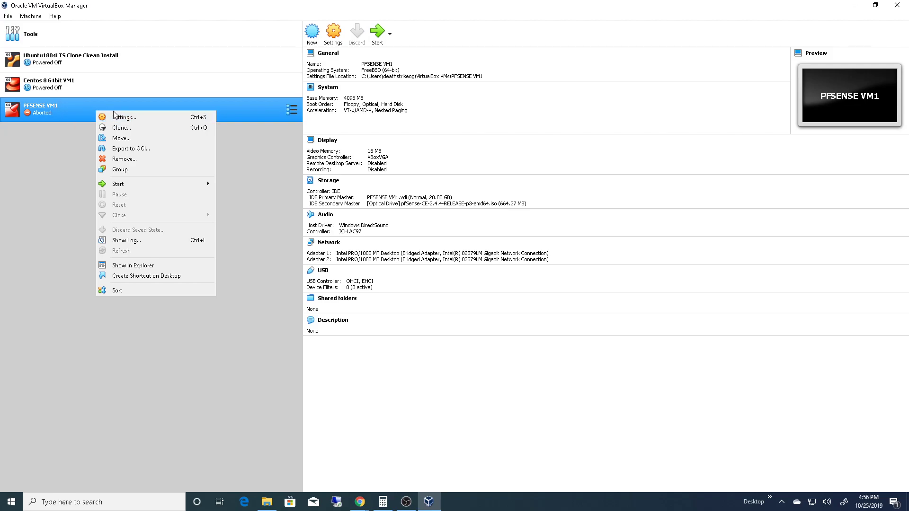
pyautogui.click(135, 117)
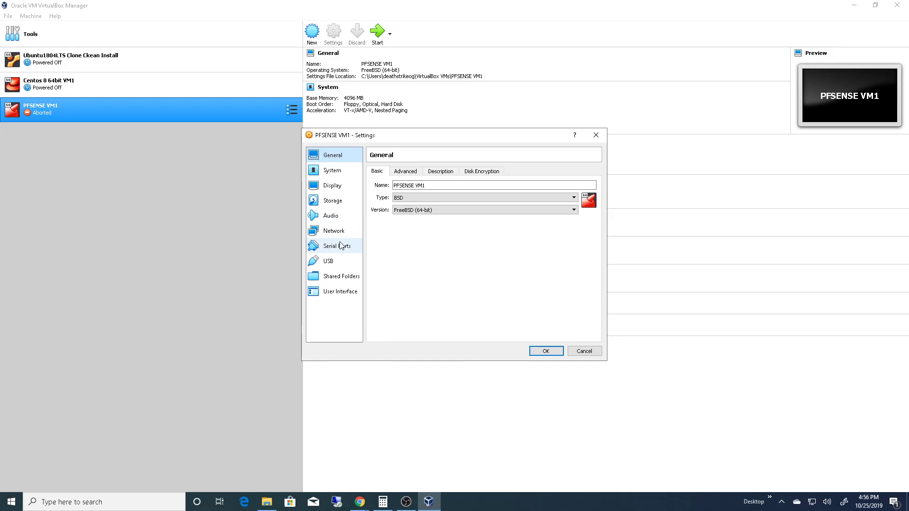
pyautogui.click(340, 203)
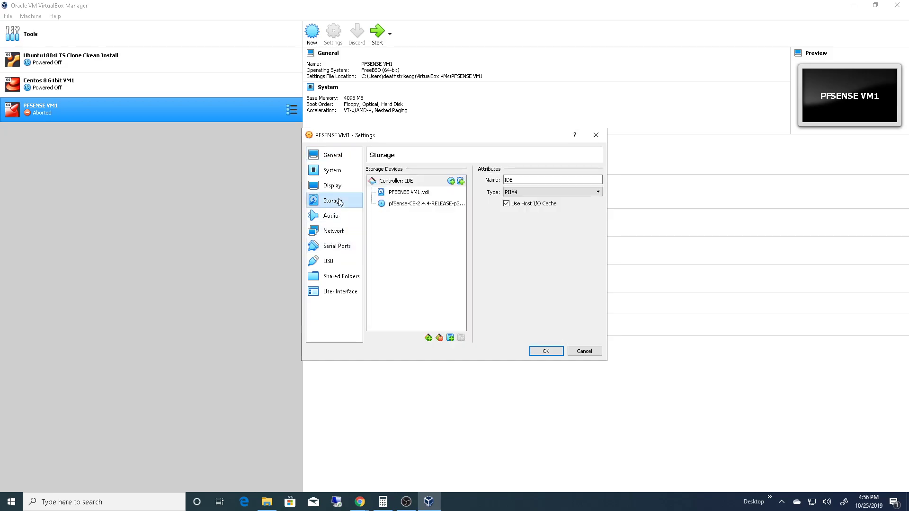
pyautogui.click(412, 205)
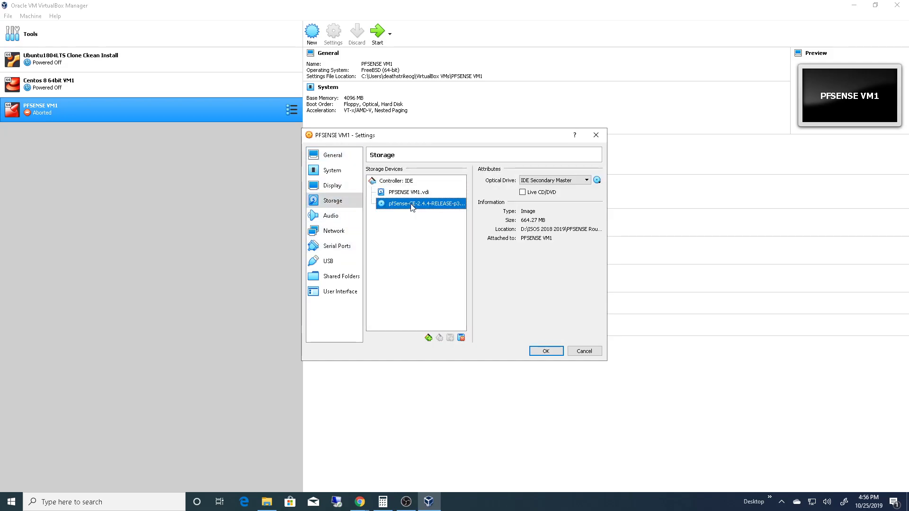
pyautogui.rightClick(412, 207)
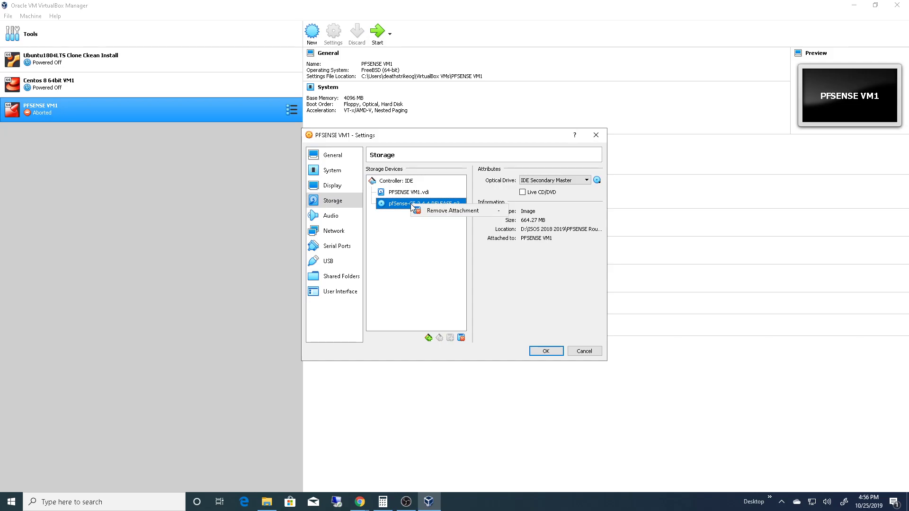
pyautogui.click(396, 240)
pyautogui.click(597, 180)
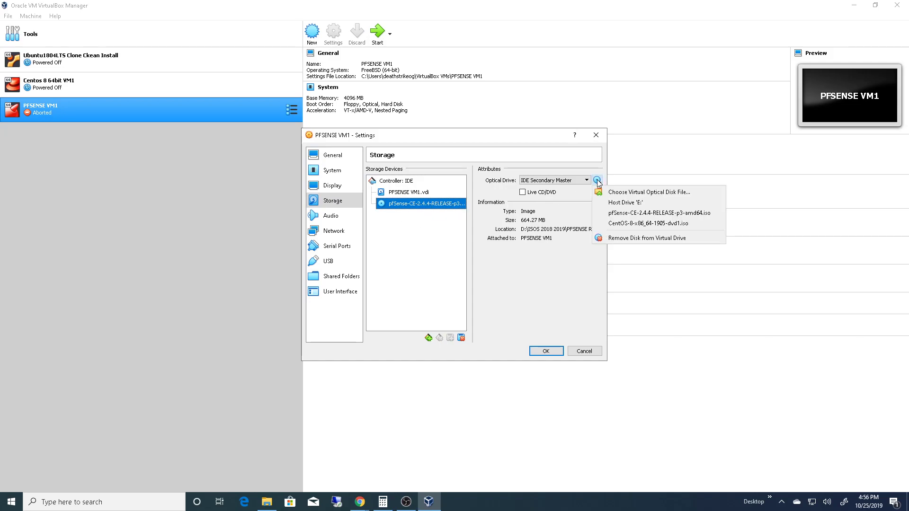
pyautogui.click(640, 238)
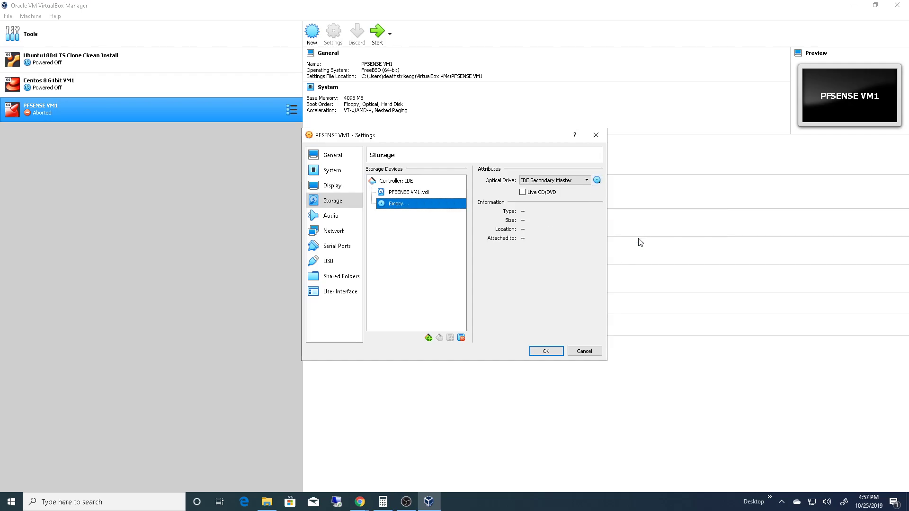
pyautogui.click(546, 351)
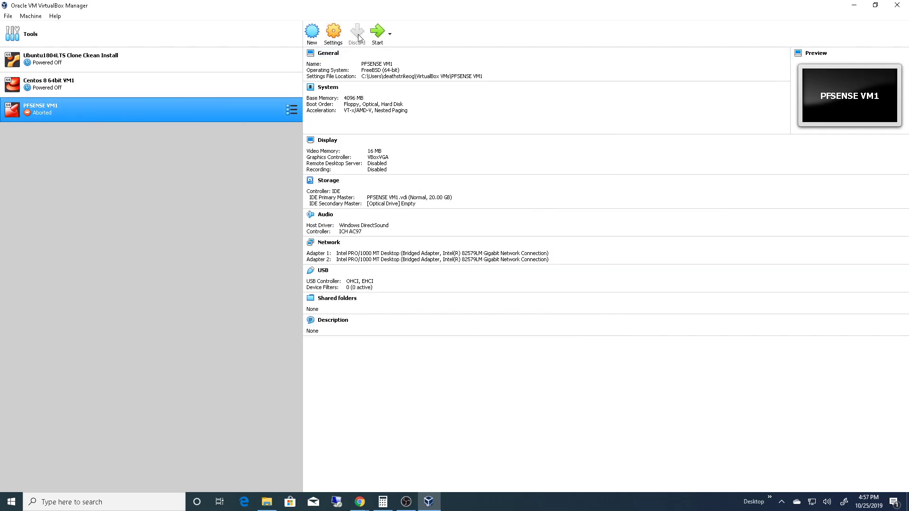
# - Start PFSENSE VM1 from its hard disk, enlarge and reposition the machine window, and dismiss the capture notices
pyautogui.click(378, 33)
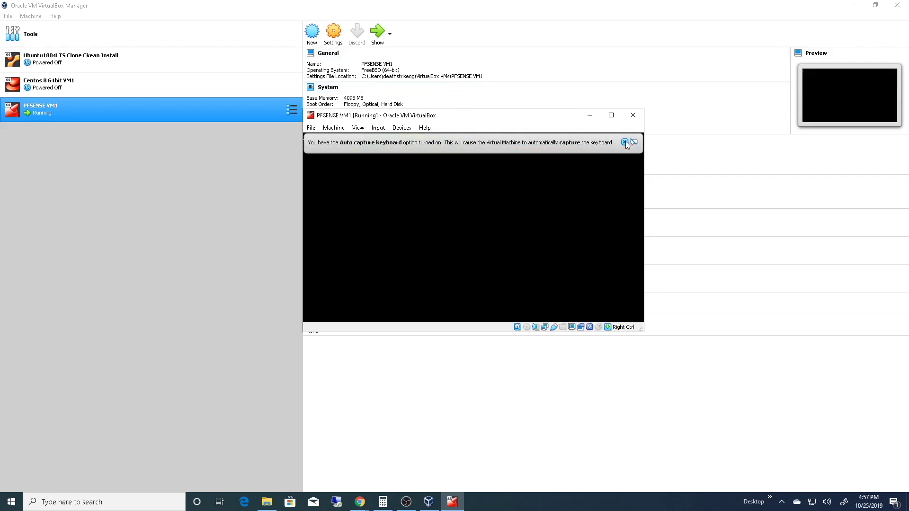
pyautogui.click(625, 143)
pyautogui.moveTo(641, 328); pyautogui.dragTo(781, 490)
pyautogui.moveTo(521, 122); pyautogui.dragTo(408, 73)
pyautogui.moveTo(669, 429); pyautogui.dragTo(786, 464)
pyautogui.moveTo(440, 67); pyautogui.dragTo(405, 43)
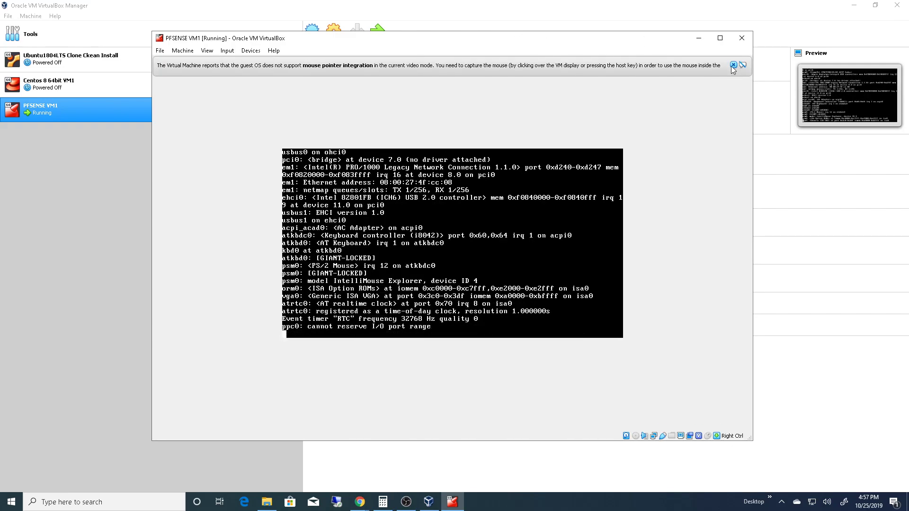
pyautogui.click(734, 64)
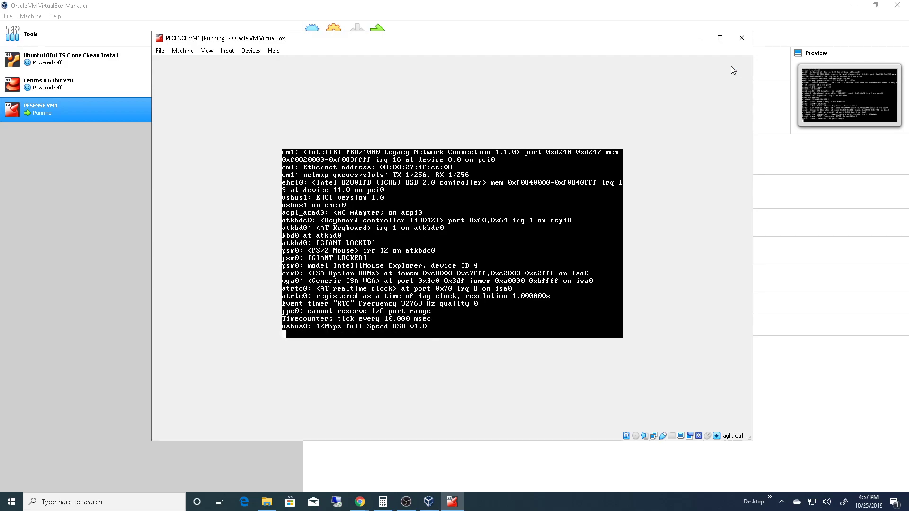
pyautogui.click(207, 51)
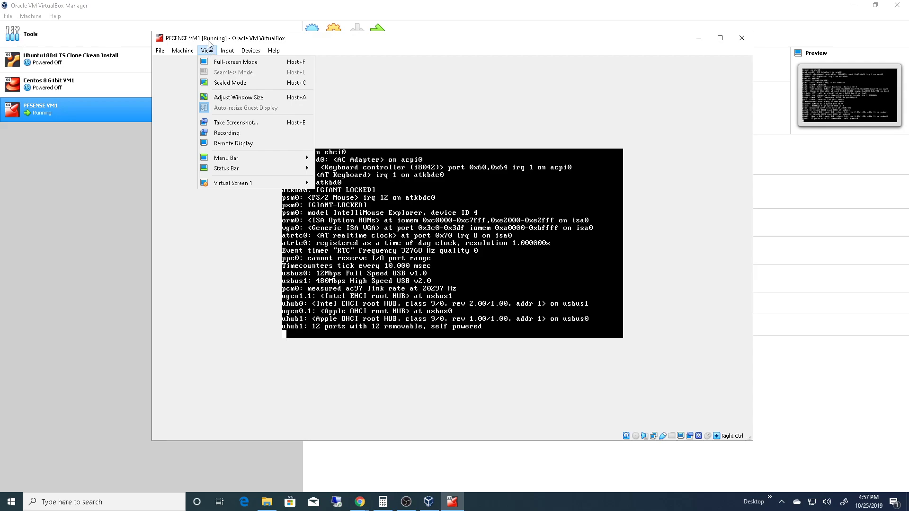
pyautogui.click(209, 48)
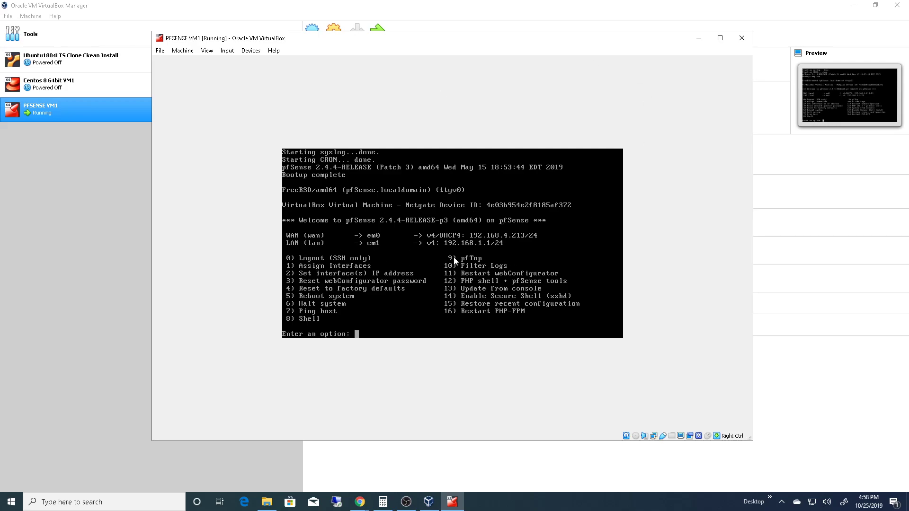
# - Switch to Chrome, detach its New Tab page into a separate maximized window, and minimize both browser windows
pyautogui.click(356, 508)
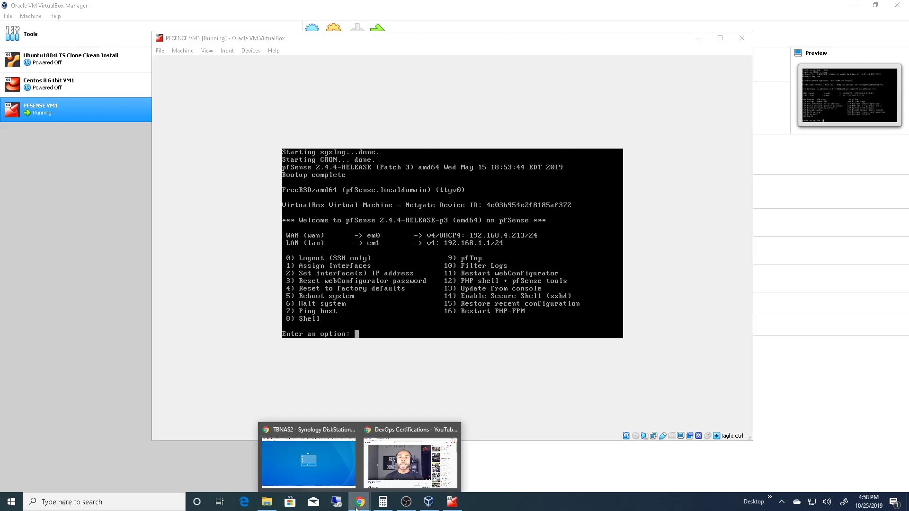
pyautogui.click(309, 464)
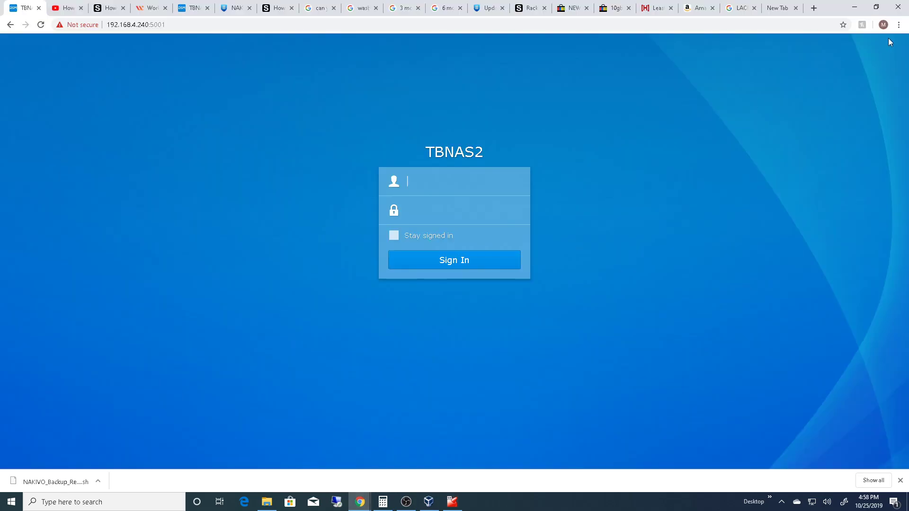
pyautogui.click(855, 5)
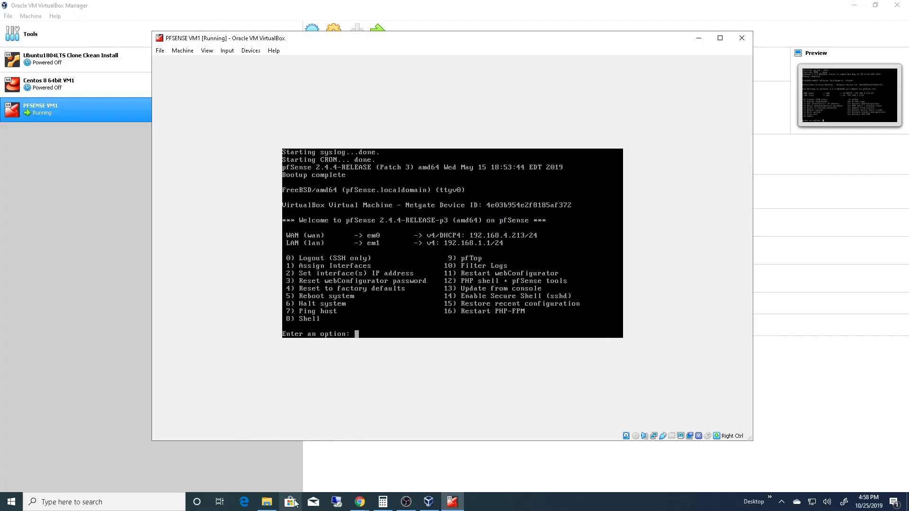
pyautogui.click(360, 502)
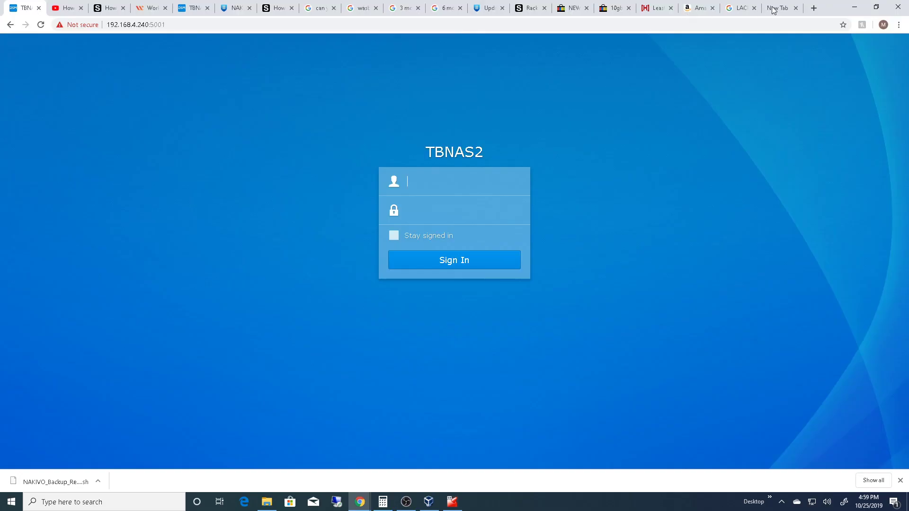
pyautogui.click(775, 9)
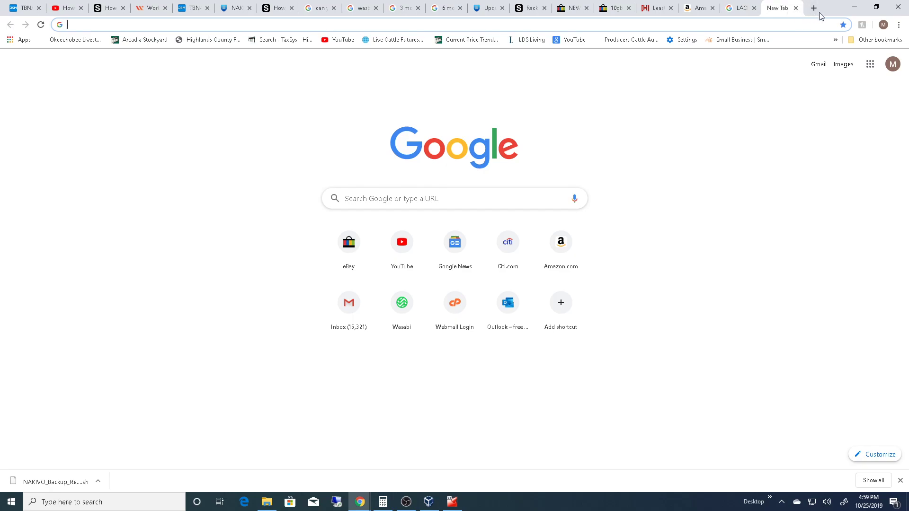
pyautogui.click(876, 7)
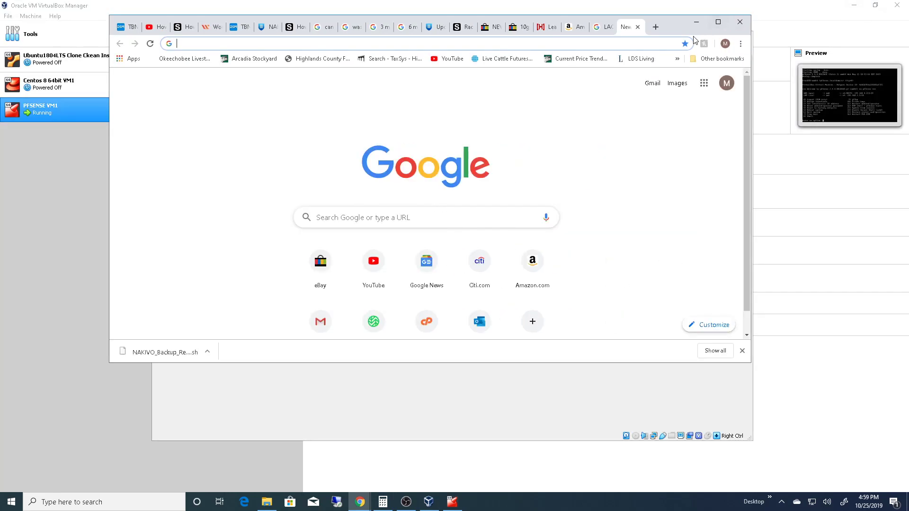
pyautogui.click(718, 22)
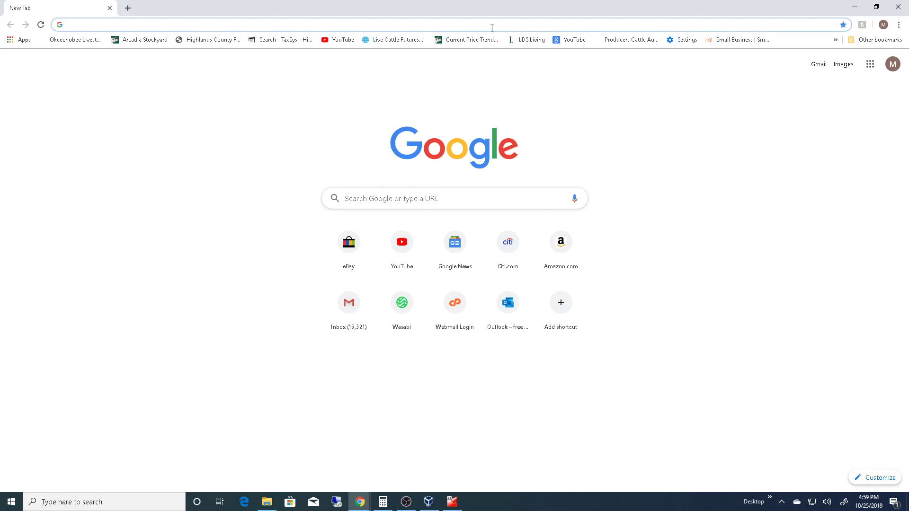
pyautogui.click(854, 6)
pyautogui.click(698, 22)
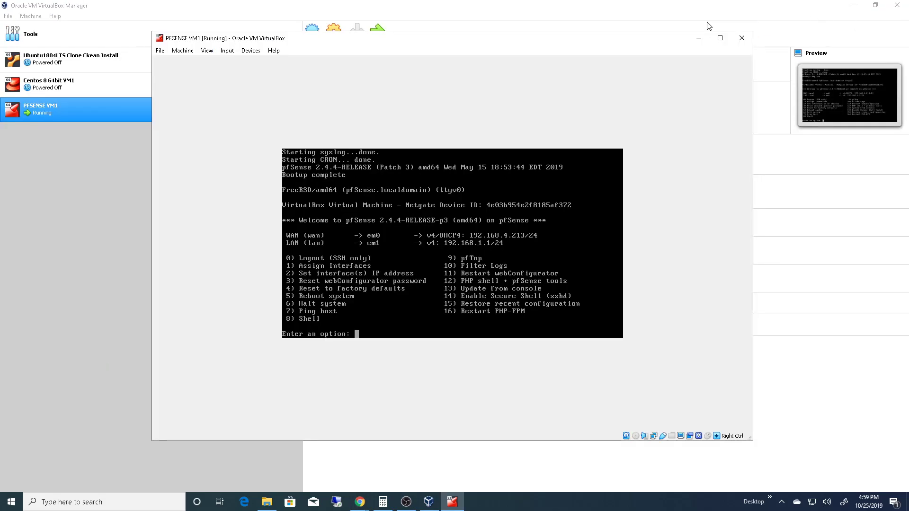
# - Bring up the separate New Tab browser window, check the LAN address in the pfSense console, and try to load 192.168.1.1
pyautogui.click(360, 502)
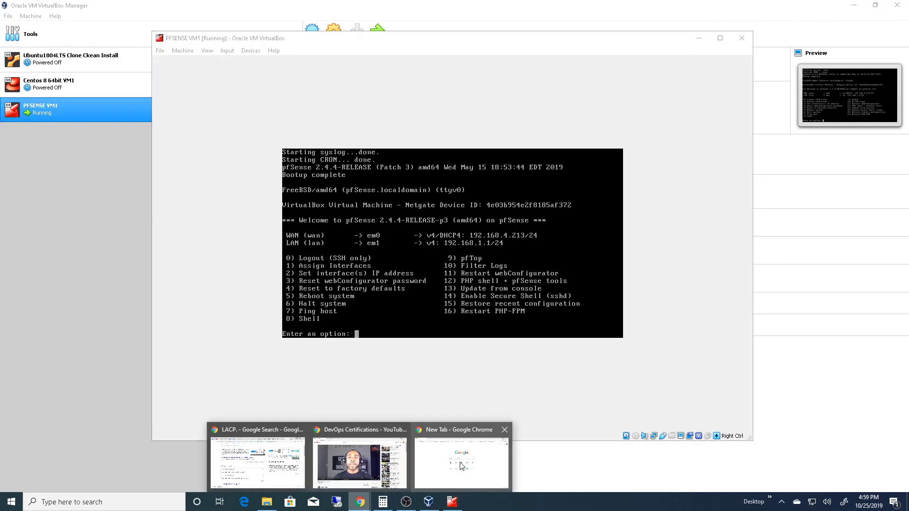
pyautogui.click(463, 461)
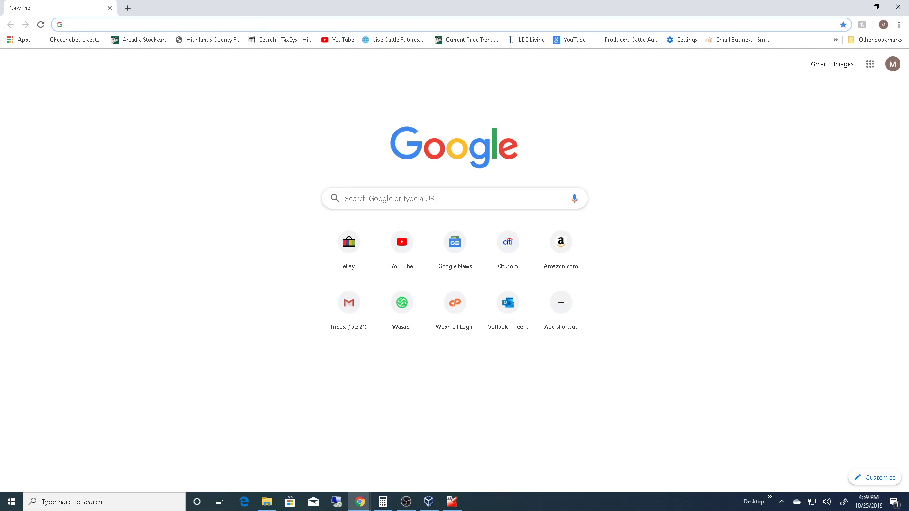
pyautogui.click(452, 502)
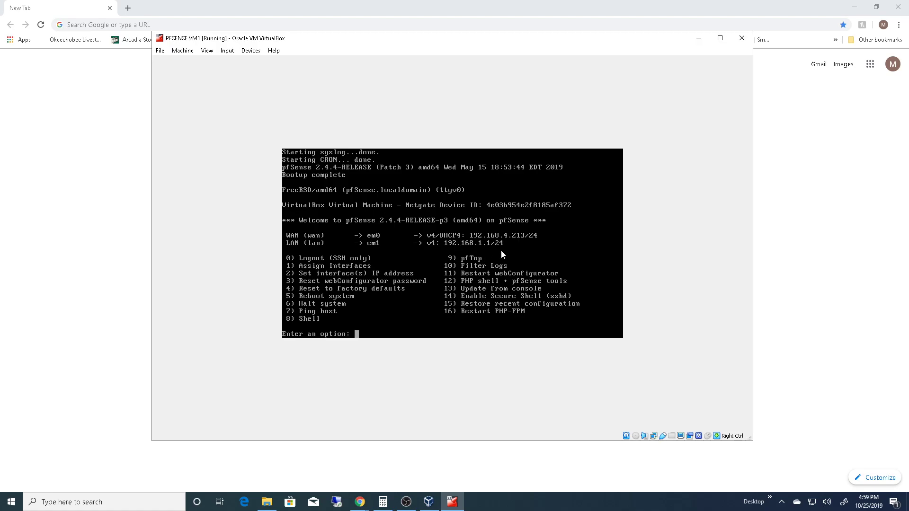
pyautogui.click(699, 39)
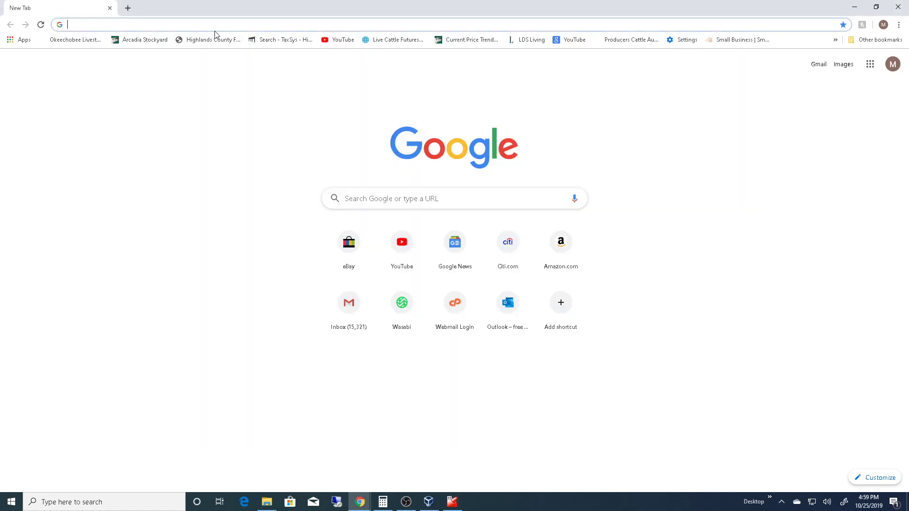
pyautogui.write('192')
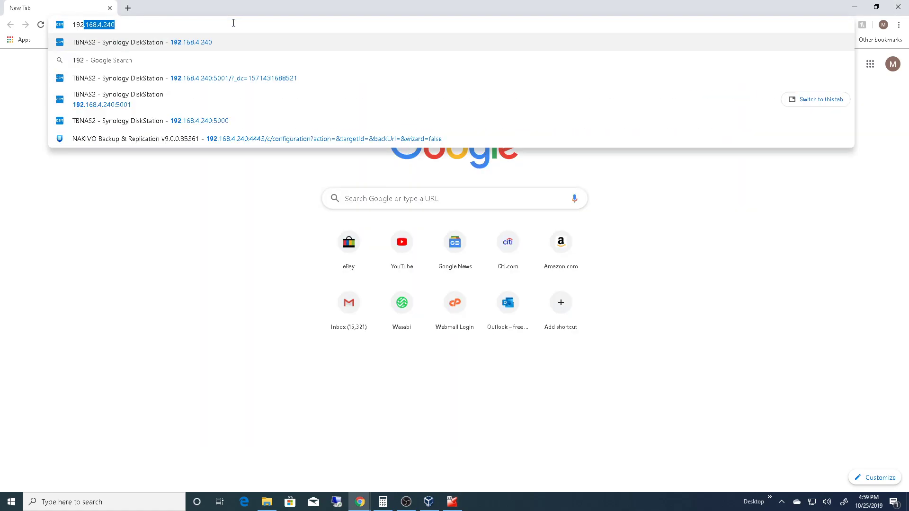
pyautogui.write('.168.')
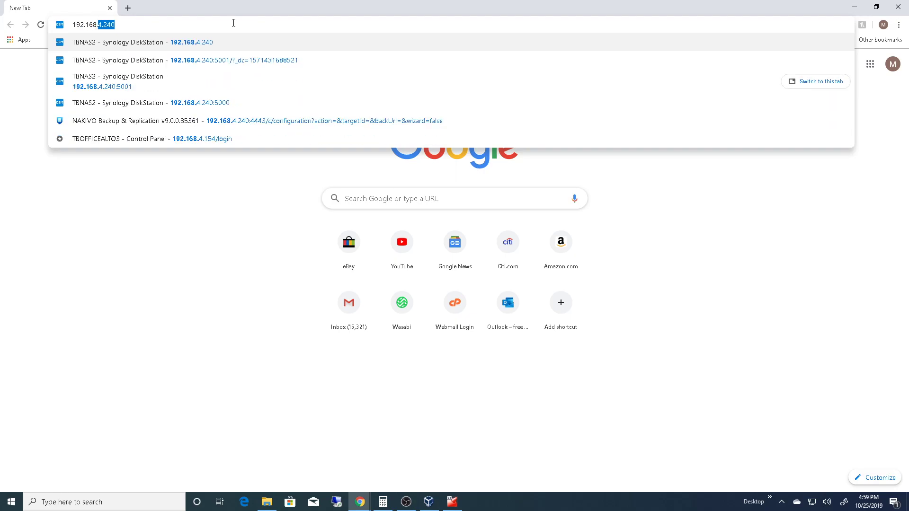
pyautogui.write('1.1')
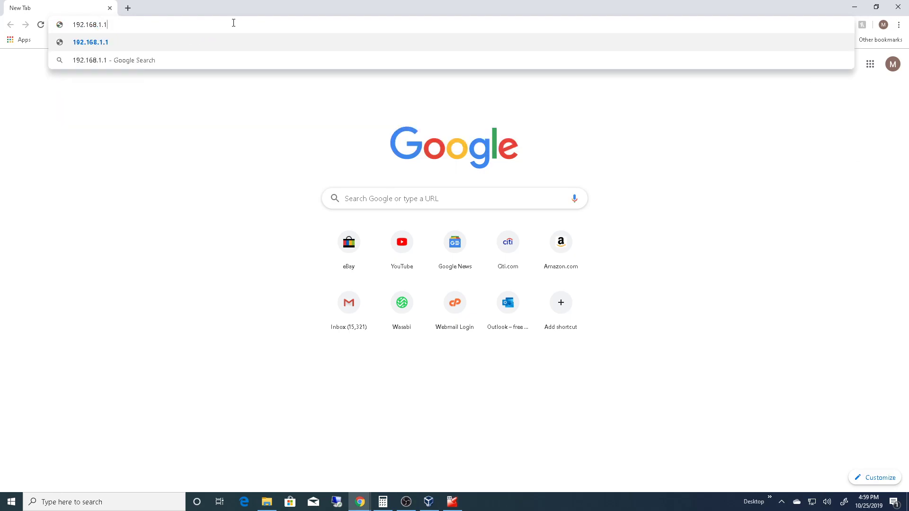
pyautogui.press('Return')
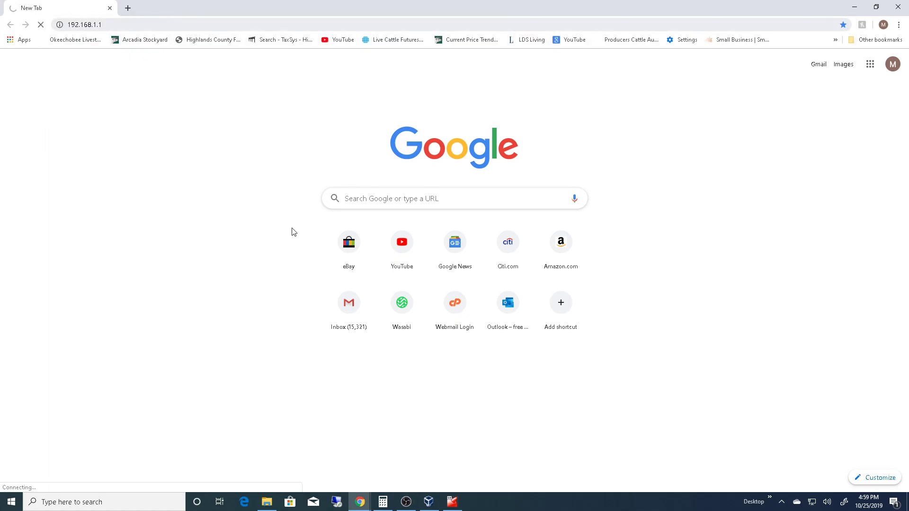
# - Search Windows for "command" and open Command Prompt
pyautogui.click(141, 502)
pyautogui.write('commabnd')
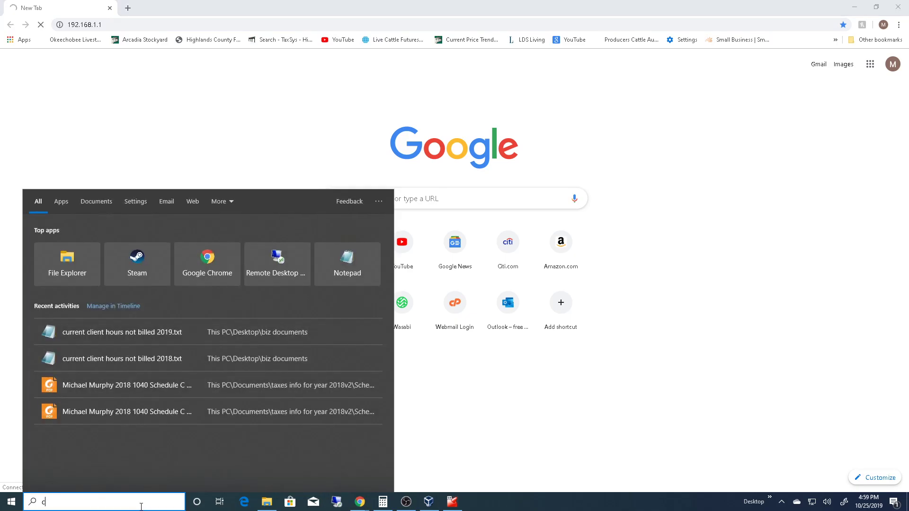
pyautogui.press('BackSpace')
pyautogui.press('BackSpace')
pyautogui.press('BackSpace')
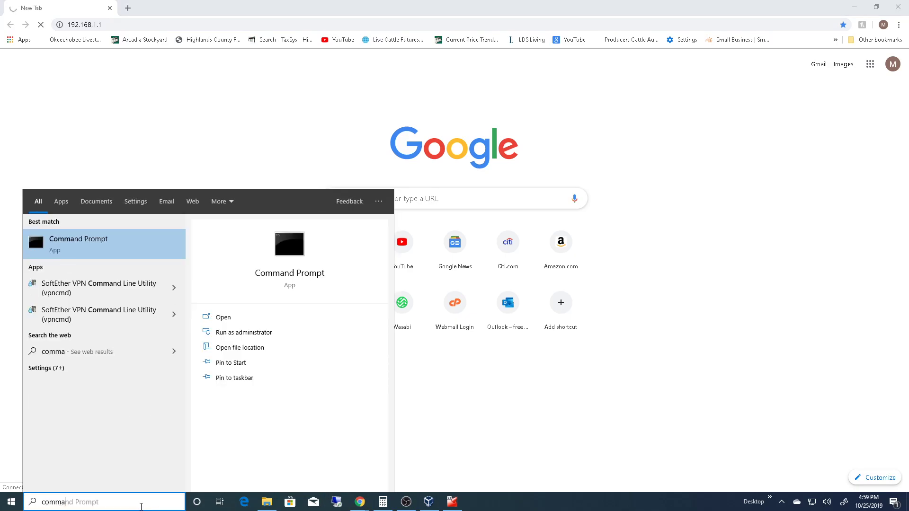
pyautogui.write('nd')
pyautogui.press('Return')
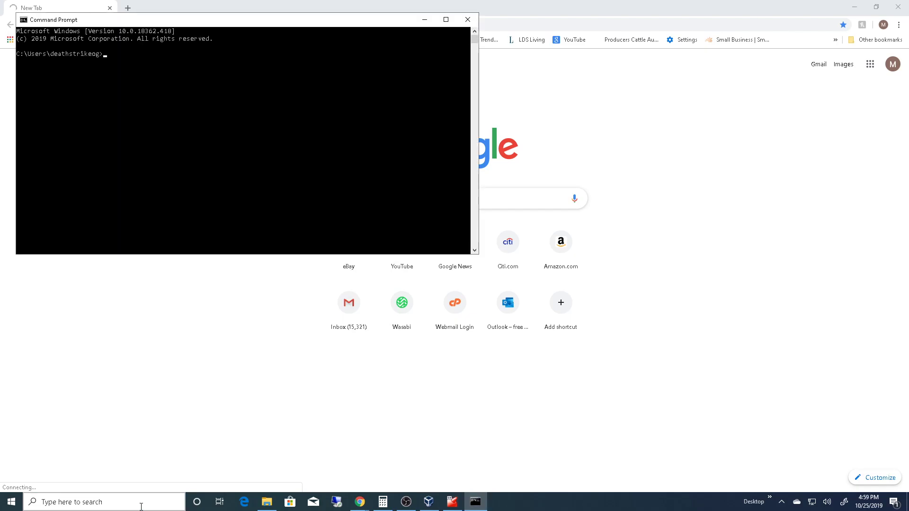
# - Ping 192.168.1.1 to test the LAN address, stop the ping early, and minimize Command Prompt
pyautogui.write('ping 192.168.1.1')
pyautogui.press('Return')
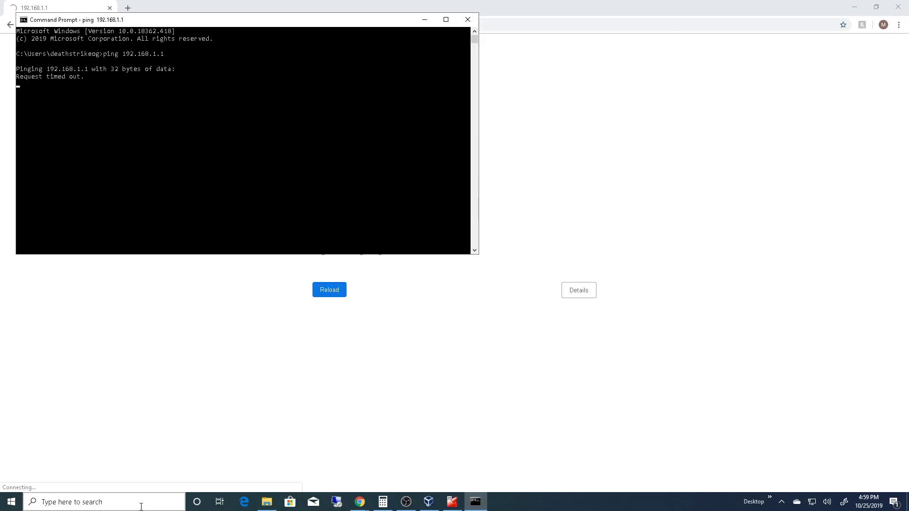
pyautogui.hotkey('ctrl', 'c')
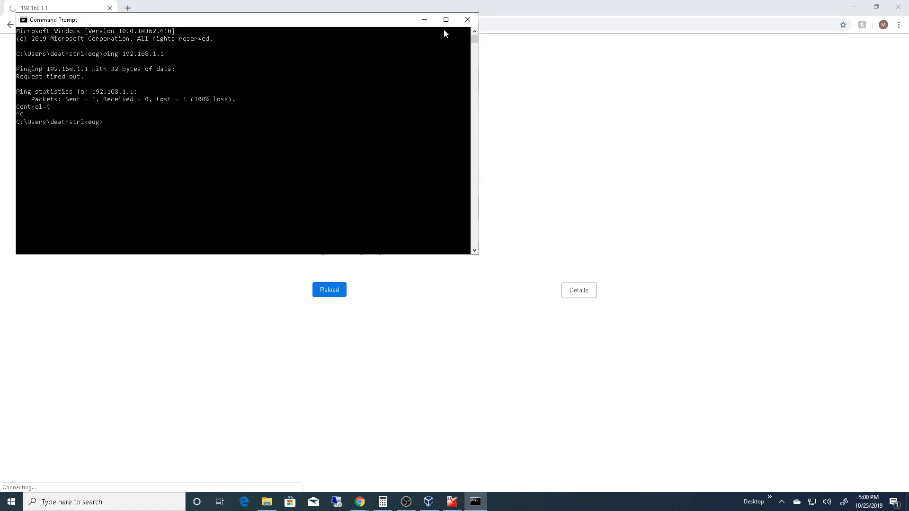
pyautogui.click(425, 20)
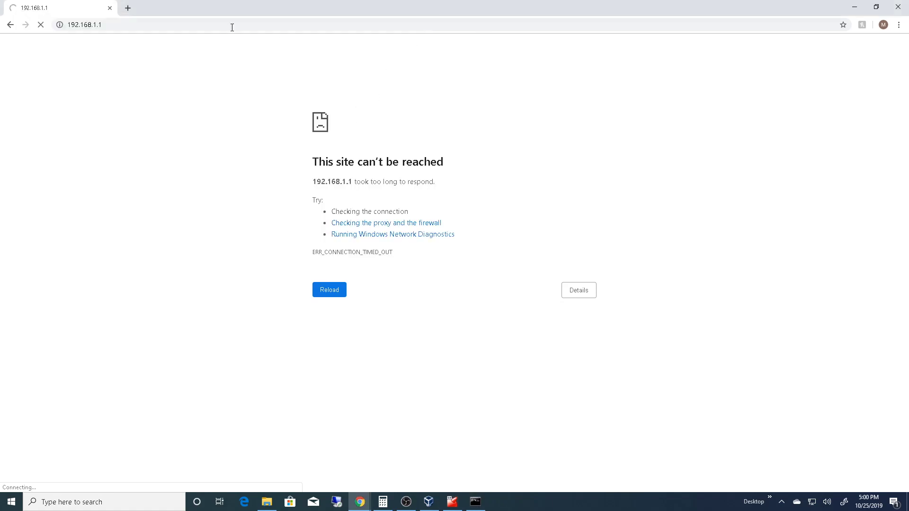
# - Check the WAN address in the pfSense console and try to load 192.168.4.213 in the browser instead of 192.168.1.1
pyautogui.click(92, 25)
pyautogui.click(455, 506)
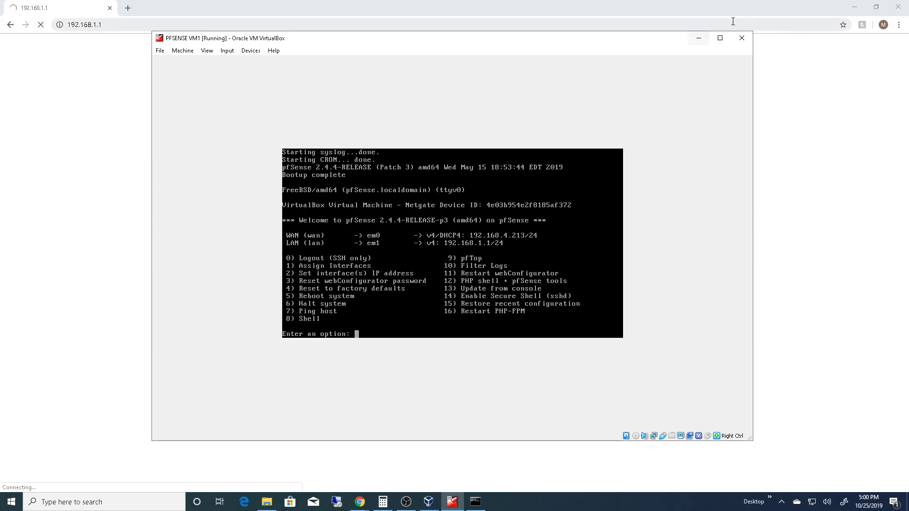
pyautogui.click(699, 38)
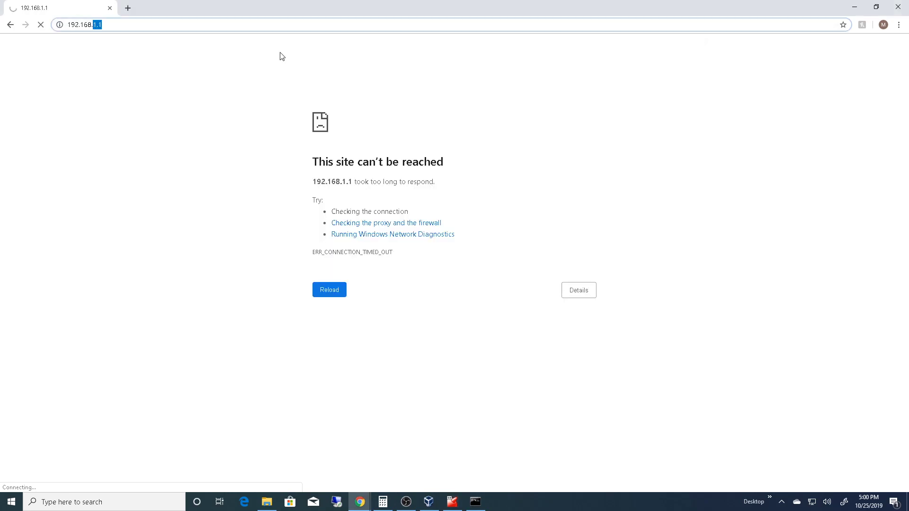
pyautogui.press('BackSpace')
pyautogui.write('4.213')
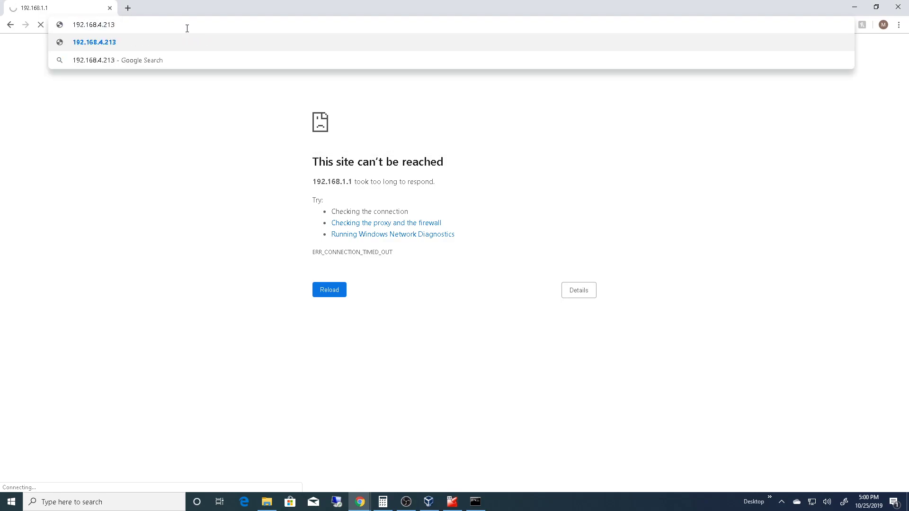
pyautogui.press('Return')
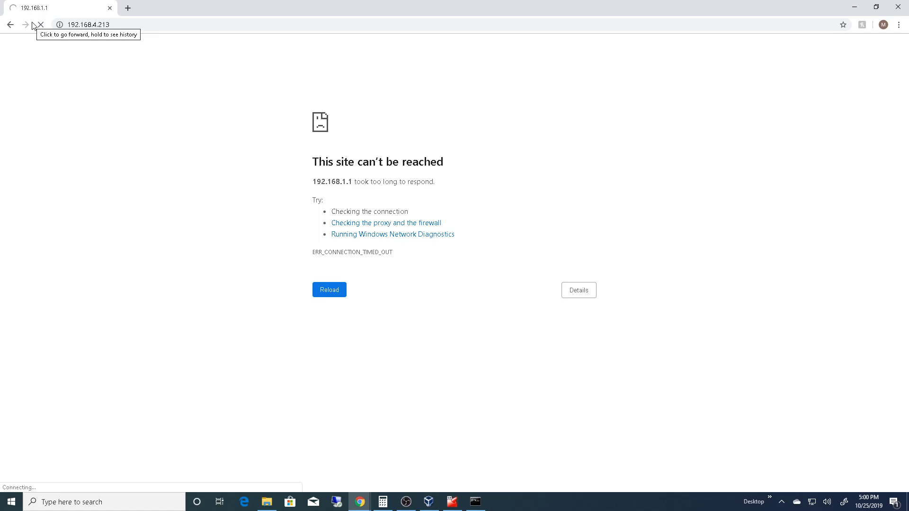
pyautogui.click(156, 25)
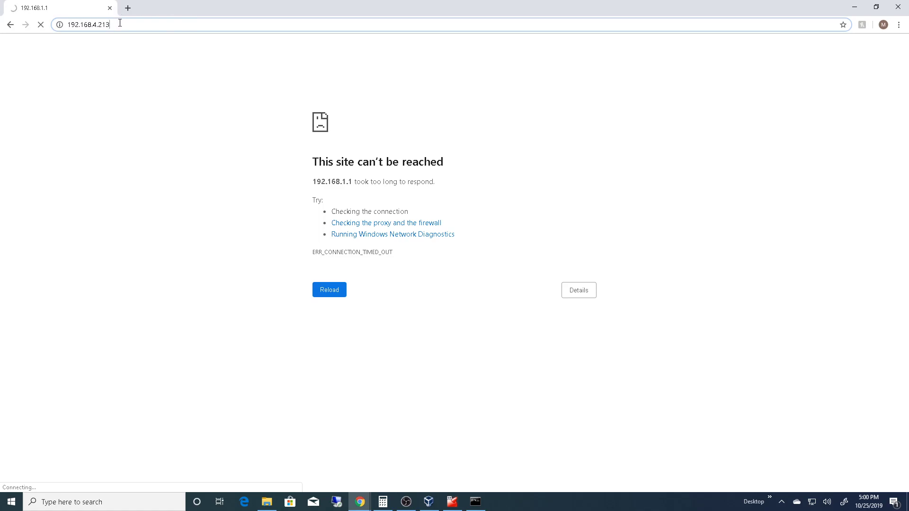
# - Open a new browser tab and try to load 192.168.4.213 there
pyautogui.click(127, 9)
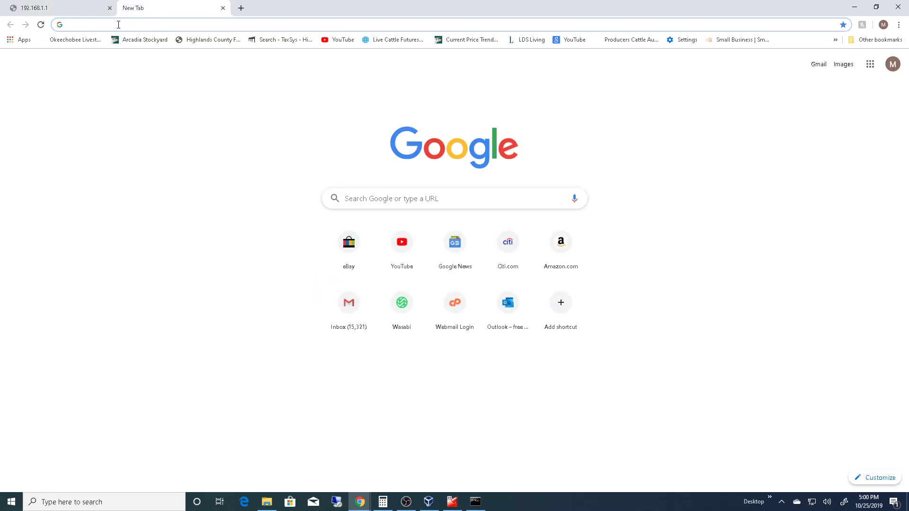
pyautogui.write('192.')
pyautogui.write('168.4.213')
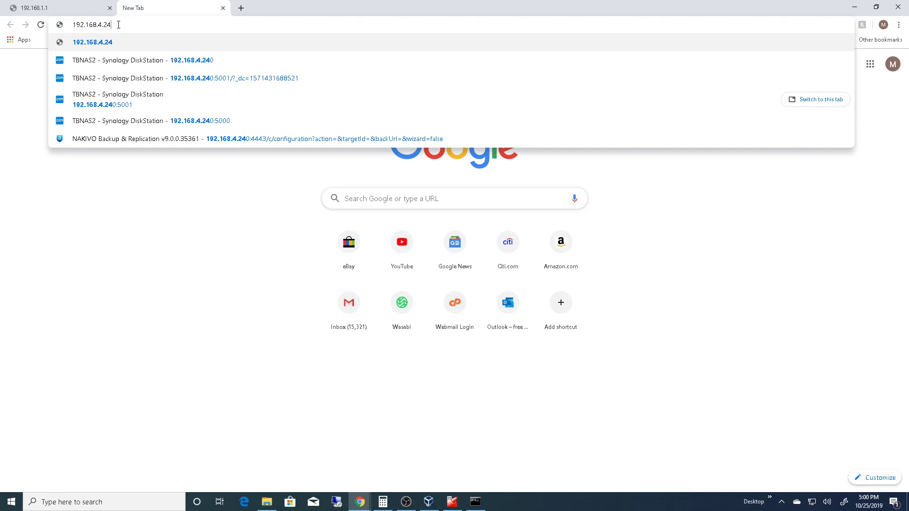
pyautogui.press('Return')
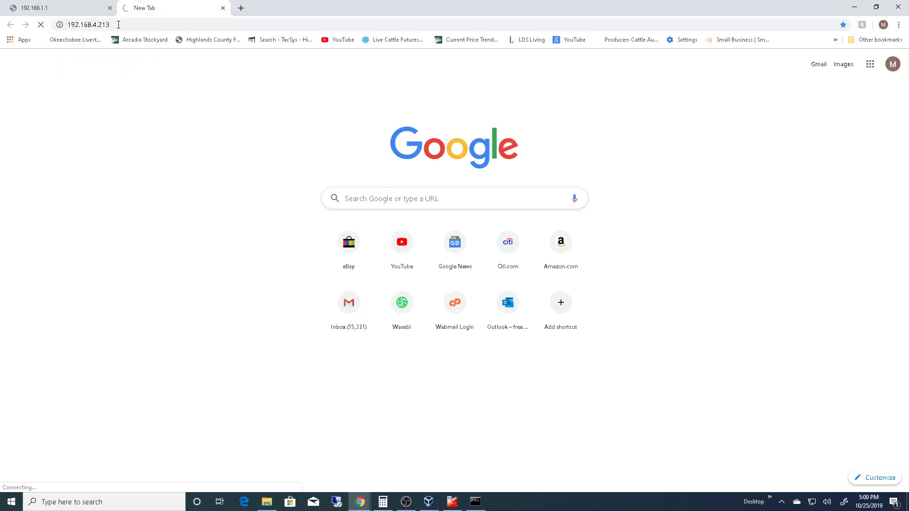
pyautogui.click(151, 25)
pyautogui.click(155, 24)
pyautogui.write(':')
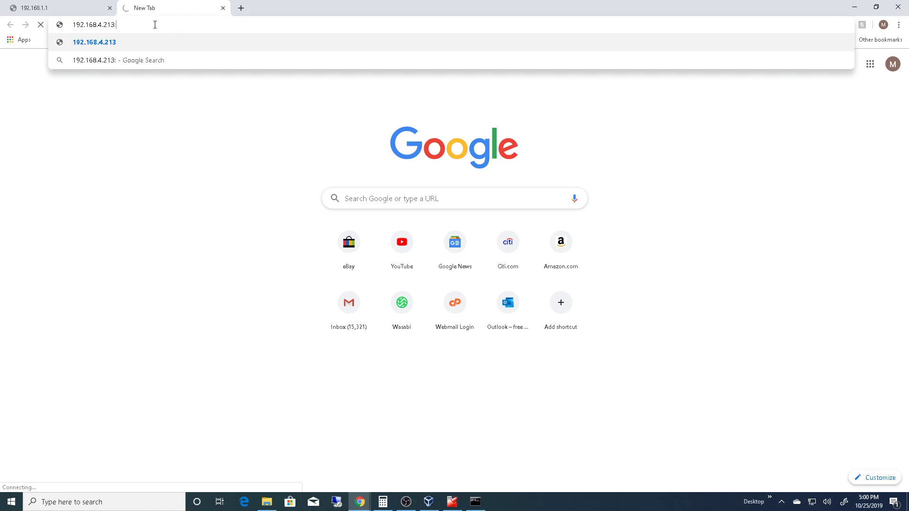
pyautogui.press('BackSpace')
pyautogui.press('Home')
pyautogui.write('https://')
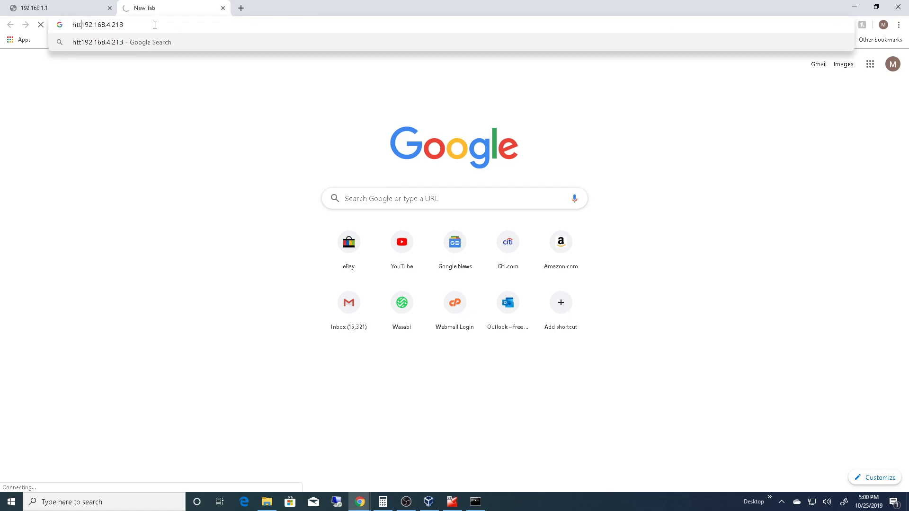
pyautogui.press('Return')
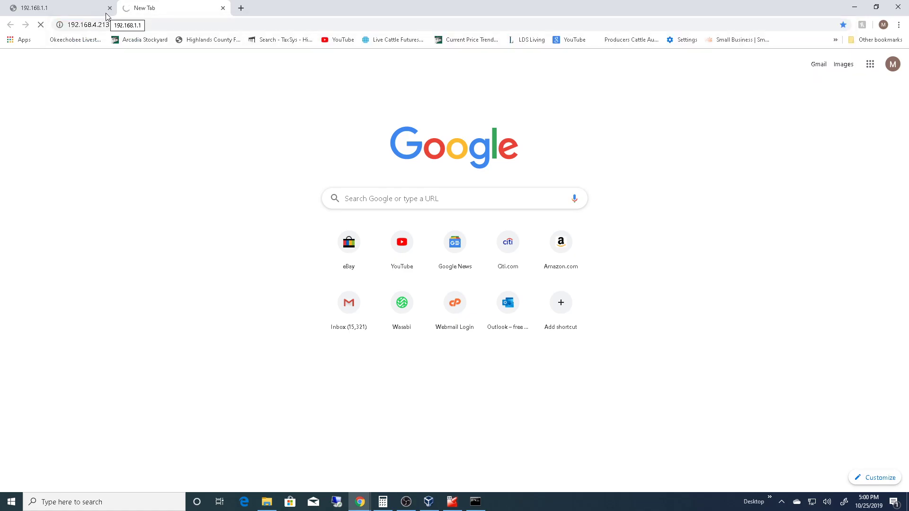
pyautogui.click(102, 8)
pyautogui.click(147, 10)
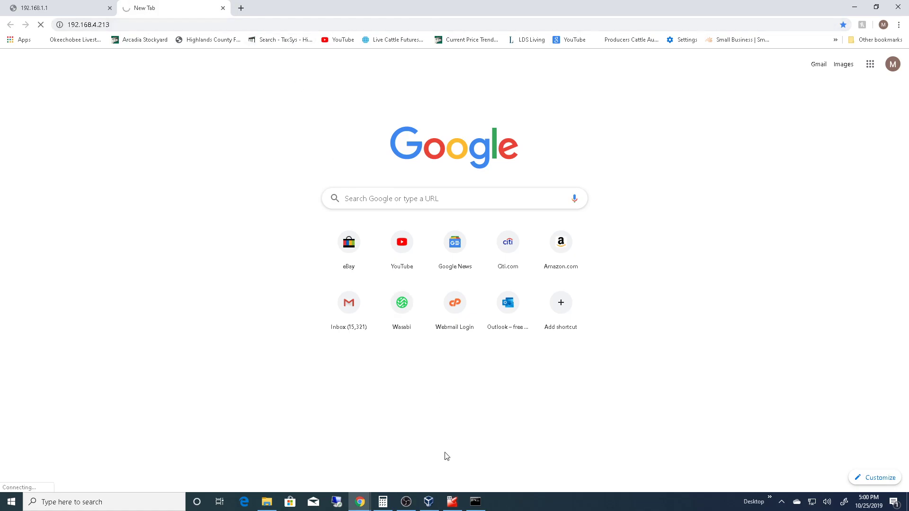
# - Bring up the pfSense console to check its interface addresses and open the host's Network Connections window
pyautogui.moveTo(452, 506)
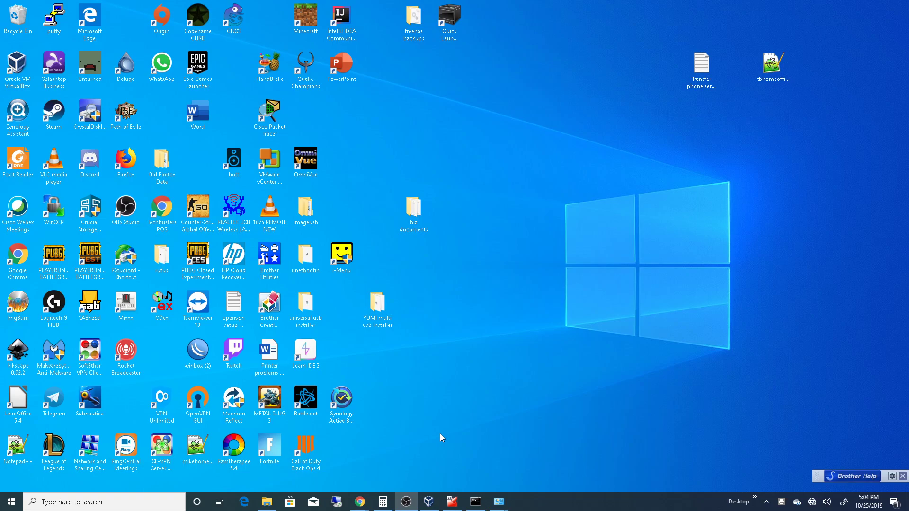
pyautogui.click(452, 502)
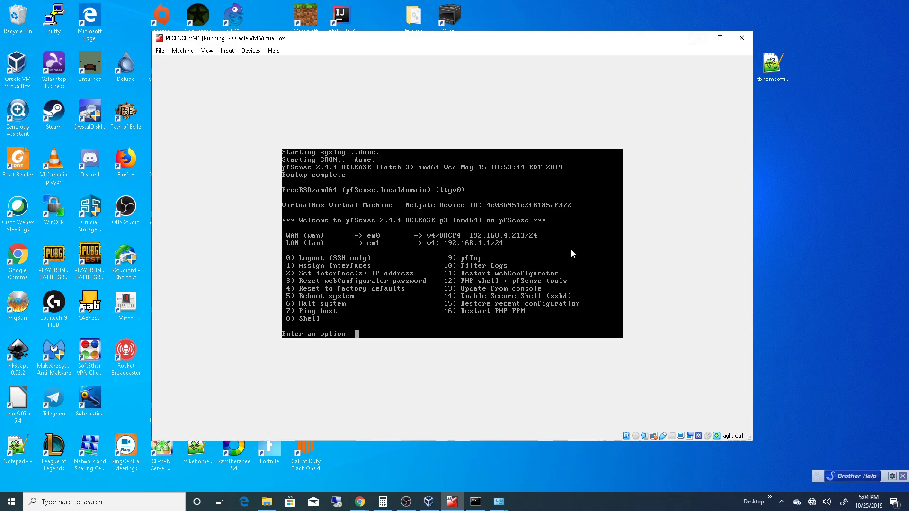
pyautogui.click(498, 502)
pyautogui.click(547, 464)
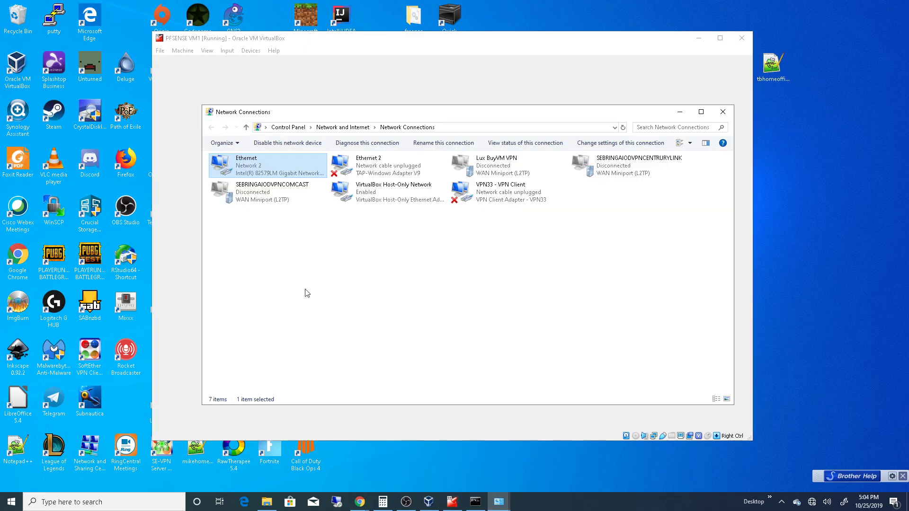
# - Review the Ethernet adapter's IPv4 address, gateway and DNS settings, and close its properties
pyautogui.rightClick(274, 162)
pyautogui.click(210, 254)
pyautogui.click(327, 264)
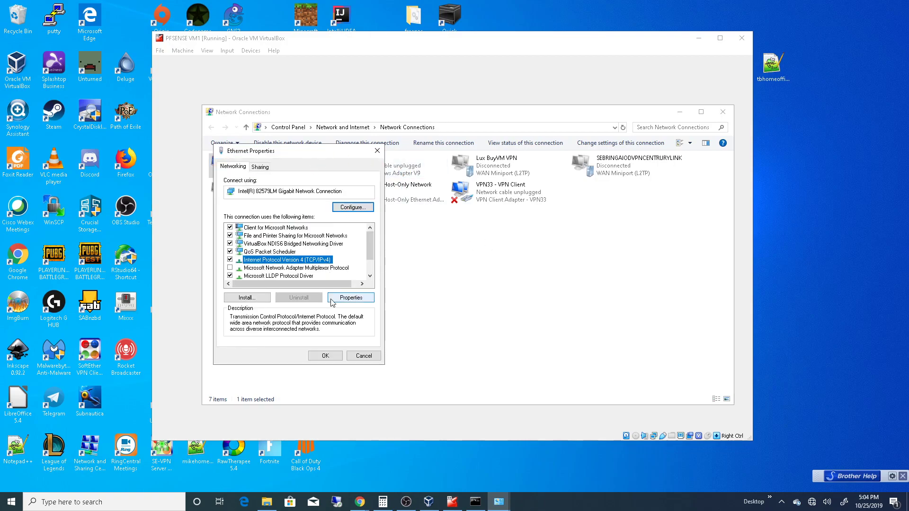
pyautogui.click(351, 297)
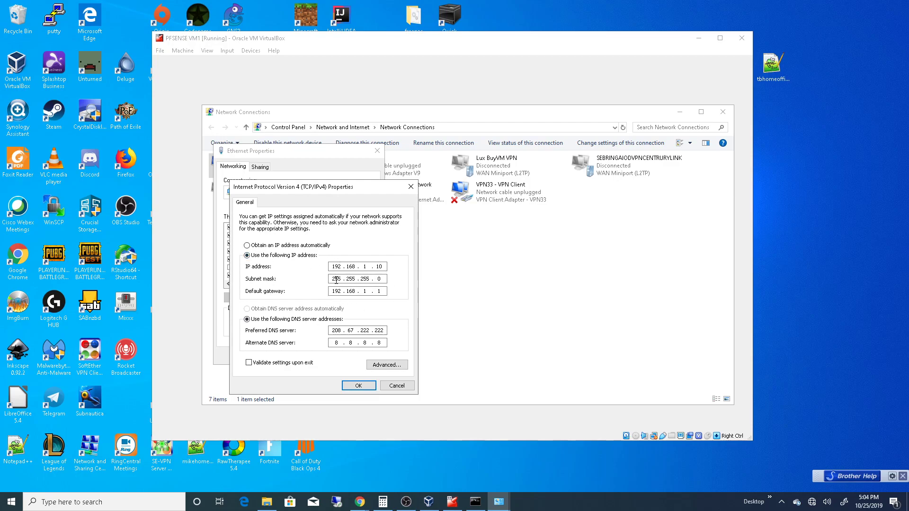
pyautogui.doubleClick(365, 290)
pyautogui.doubleClick(378, 291)
pyautogui.click(368, 387)
pyautogui.click(376, 359)
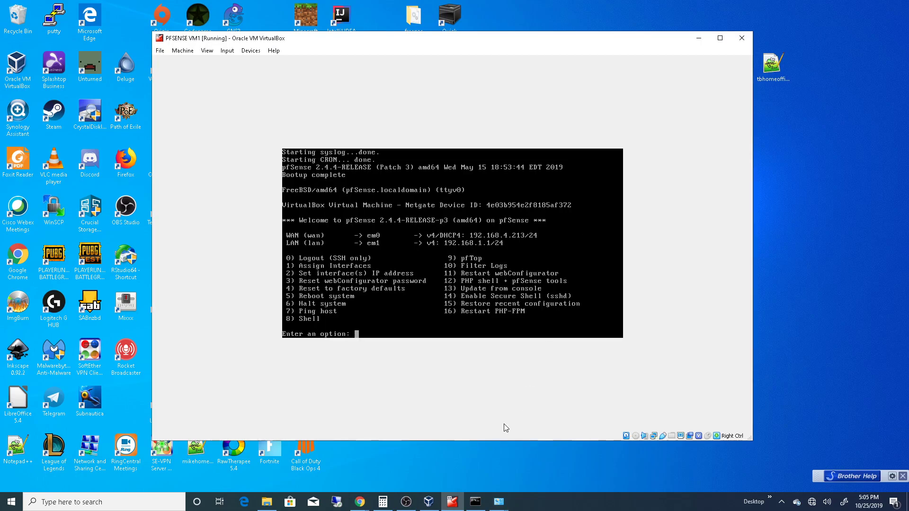
pyautogui.click(698, 38)
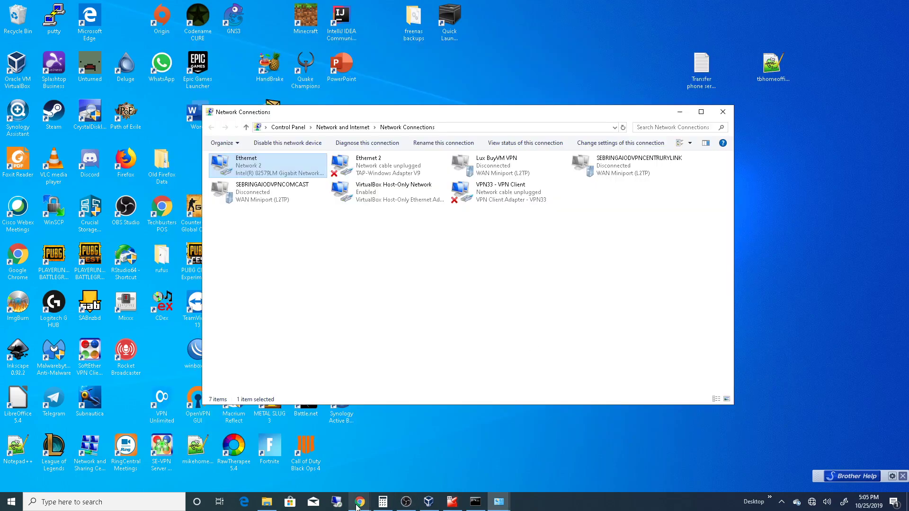
pyautogui.moveTo(360, 501)
pyautogui.click(462, 455)
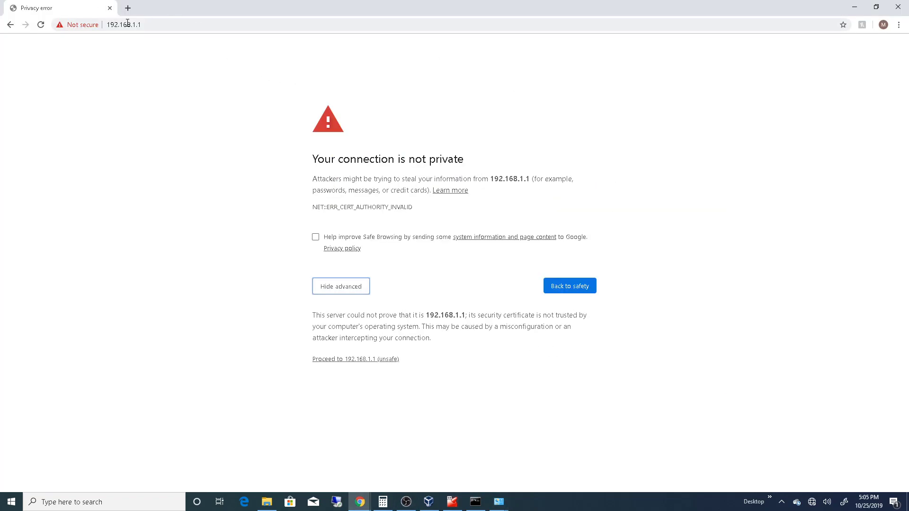
pyautogui.hotkey('ctrl', 'l')
pyautogui.click(188, 26)
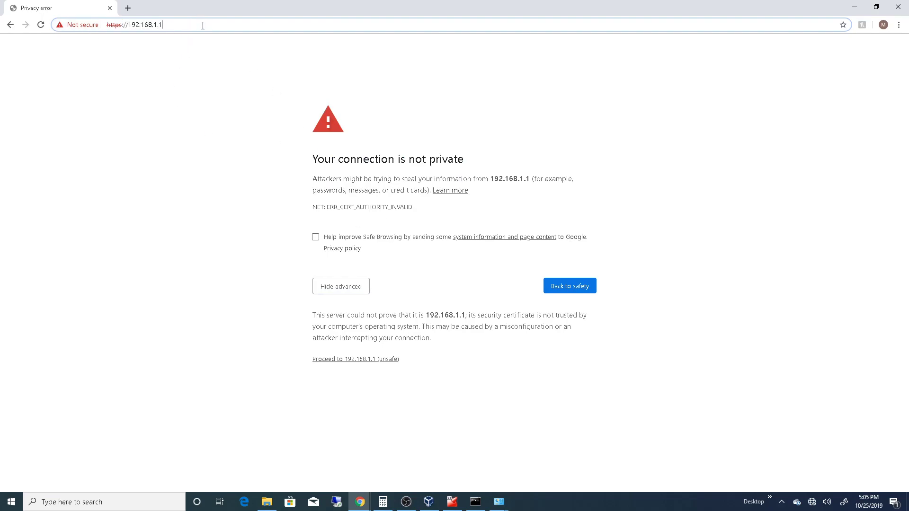
pyautogui.press('Return')
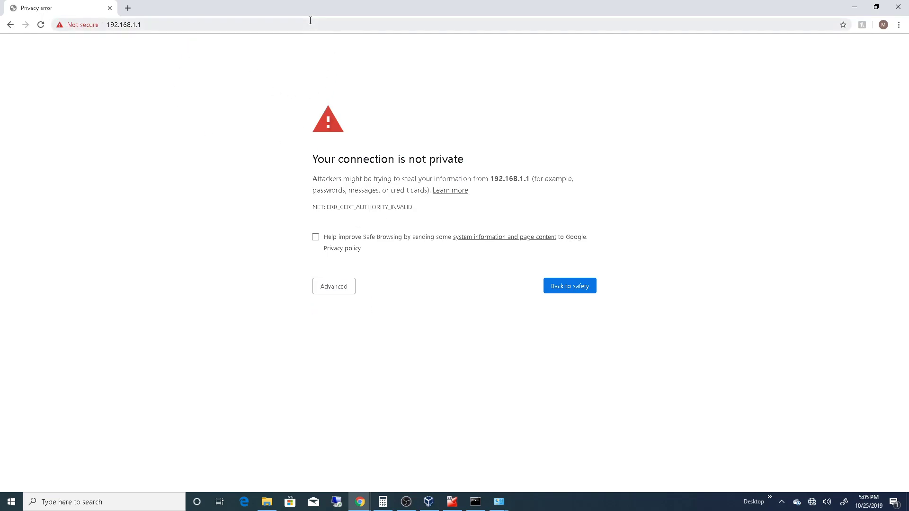
# - Examine the privacy warning's advanced details and the site's security information
pyautogui.click(341, 286)
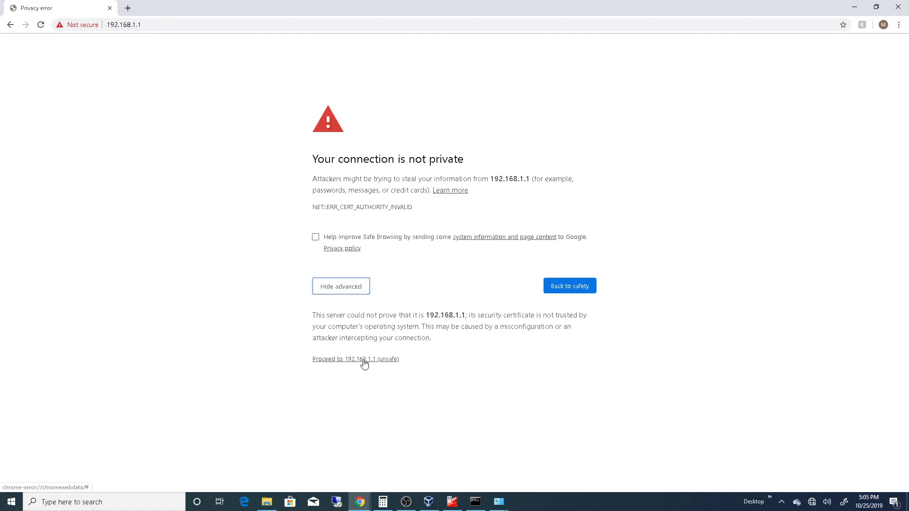
pyautogui.click(334, 286)
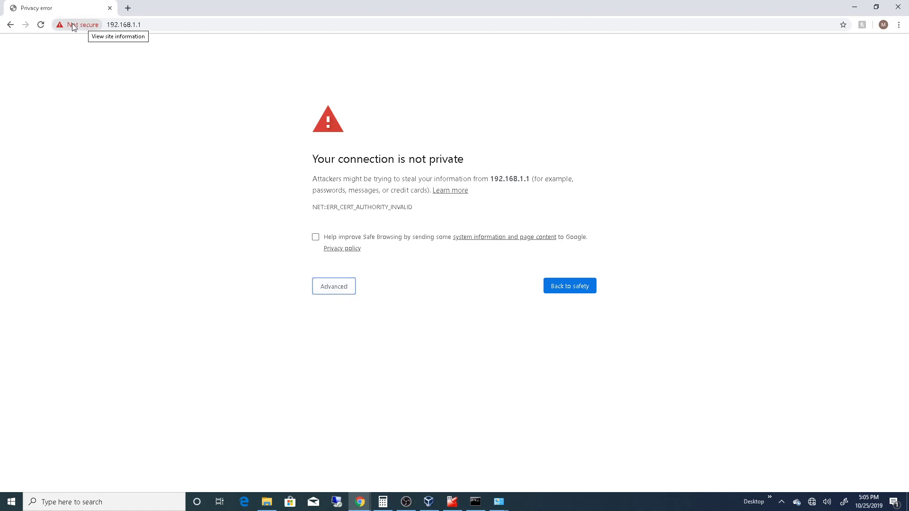
pyautogui.click(93, 25)
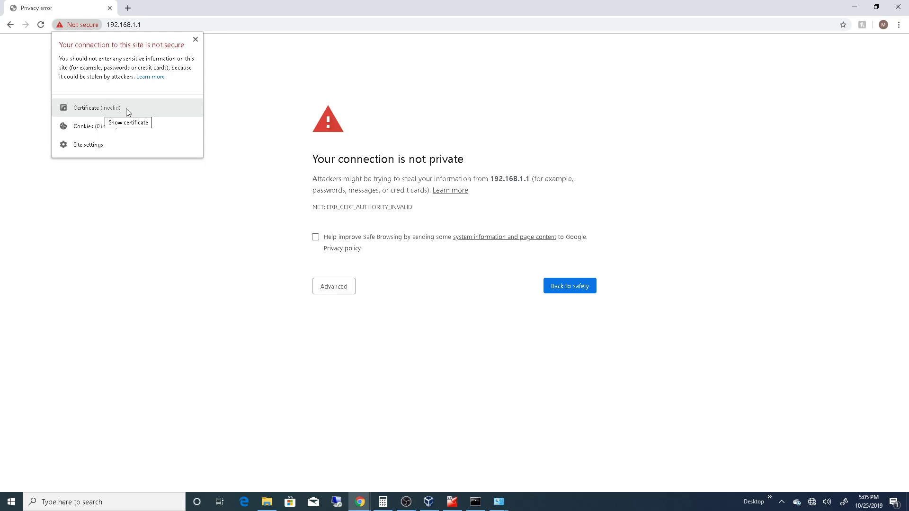
pyautogui.click(231, 220)
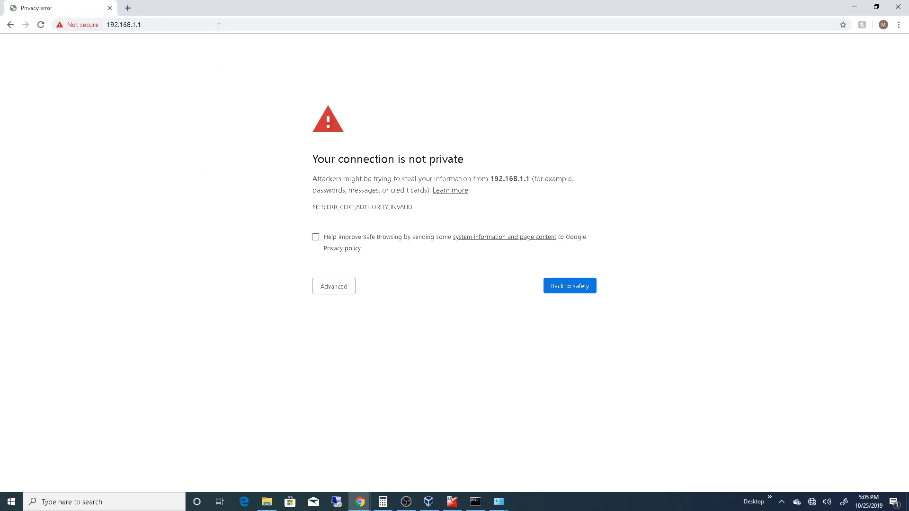
# - Expand the privacy warning's advanced details and proceed to 192.168.1.1 despite the untrusted certificate
pyautogui.click(345, 288)
pyautogui.click(347, 294)
pyautogui.click(346, 287)
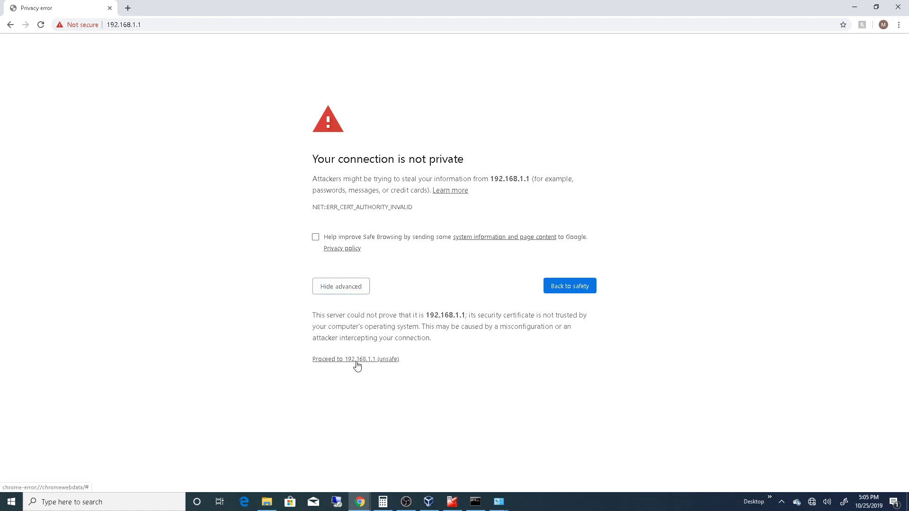
pyautogui.click(357, 360)
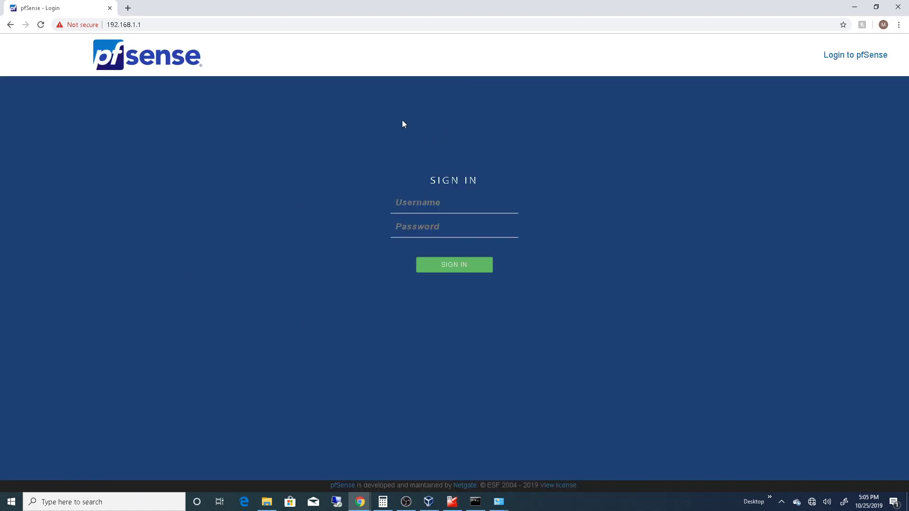
# - Try to sign in to the web configurator twice as admin, entering an account password each time
pyautogui.click(425, 203)
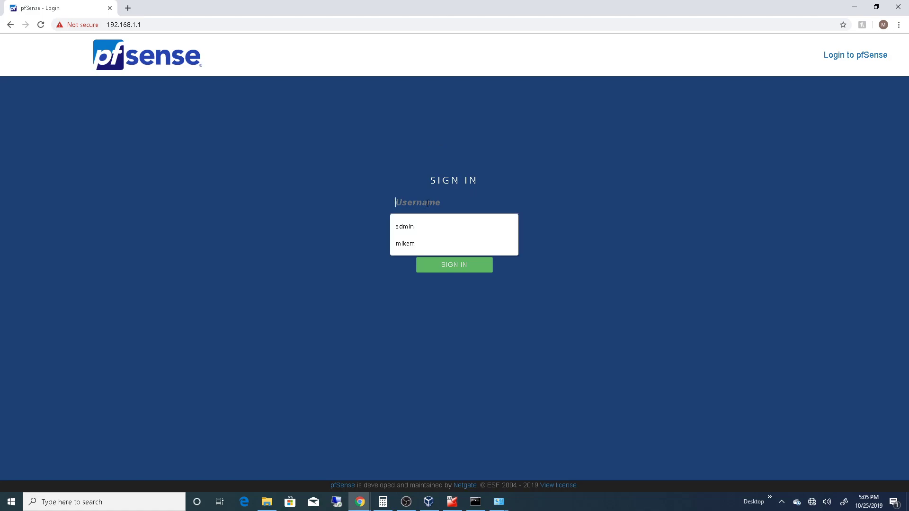
pyautogui.click(424, 226)
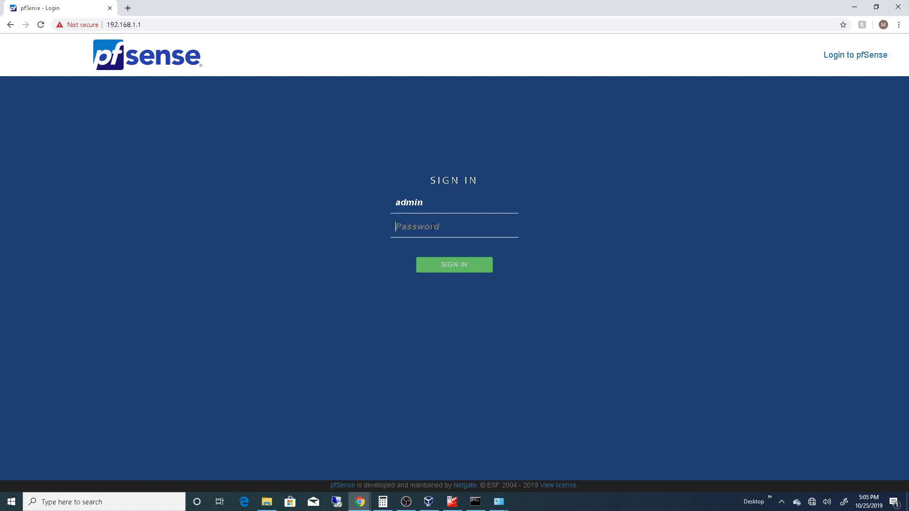
pyautogui.write('*****')
pyautogui.click(456, 267)
pyautogui.click(403, 207)
pyautogui.write('ad')
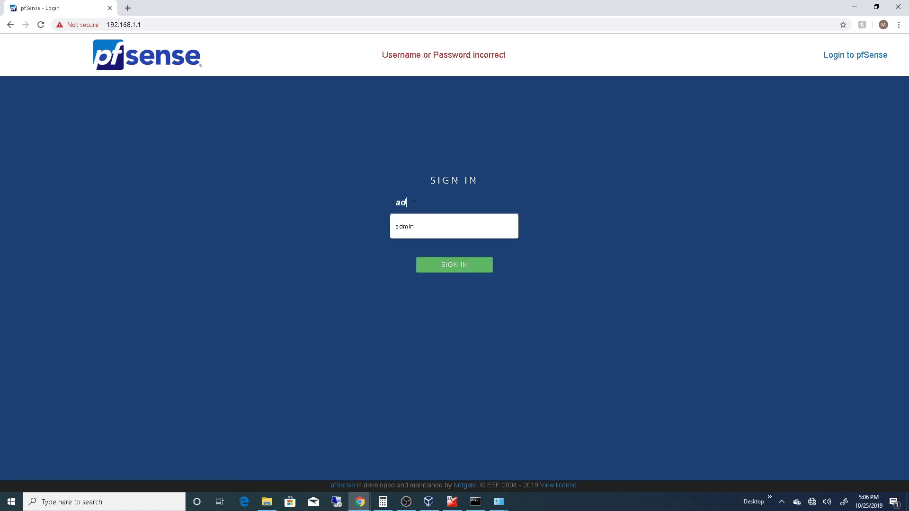
pyautogui.write('min********')
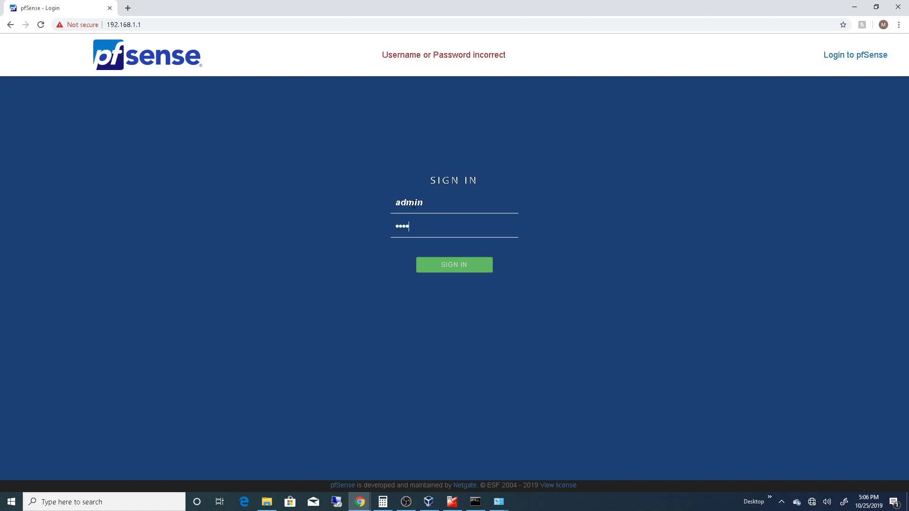
pyautogui.press('Return')
# - Sign in to pfSense with the username admin and the default account password
pyautogui.click(422, 204)
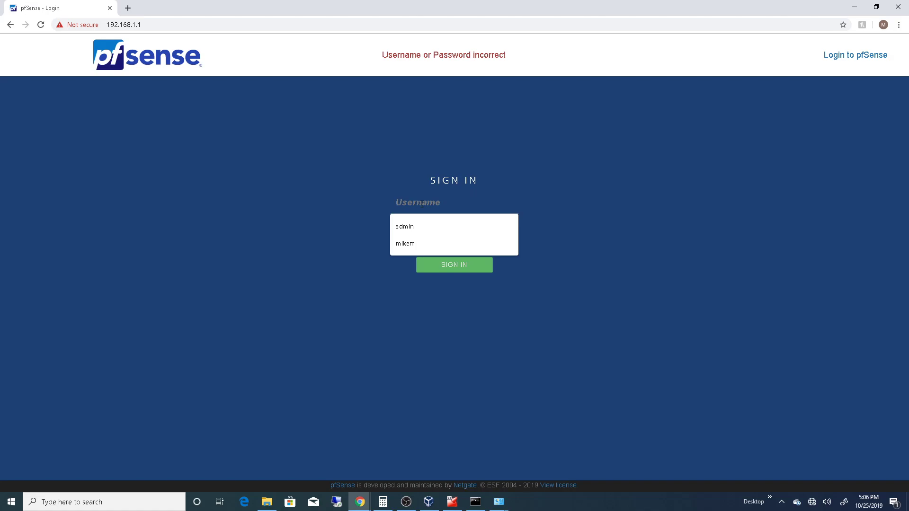
pyautogui.write('admin')
pyautogui.press('Tab')
pyautogui.write('pfsense')
pyautogui.press('Return')
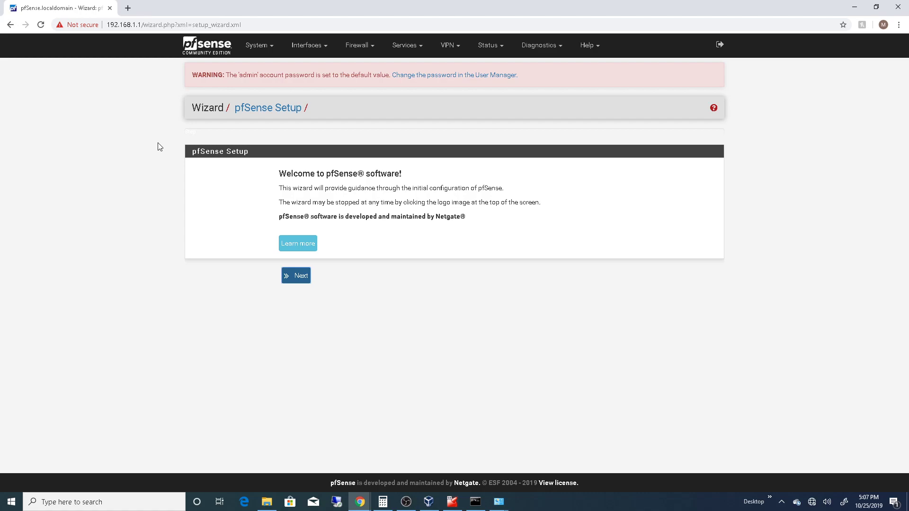
# - Advance the setup wizard past the welcome and support pages to the General Information page
pyautogui.click(300, 280)
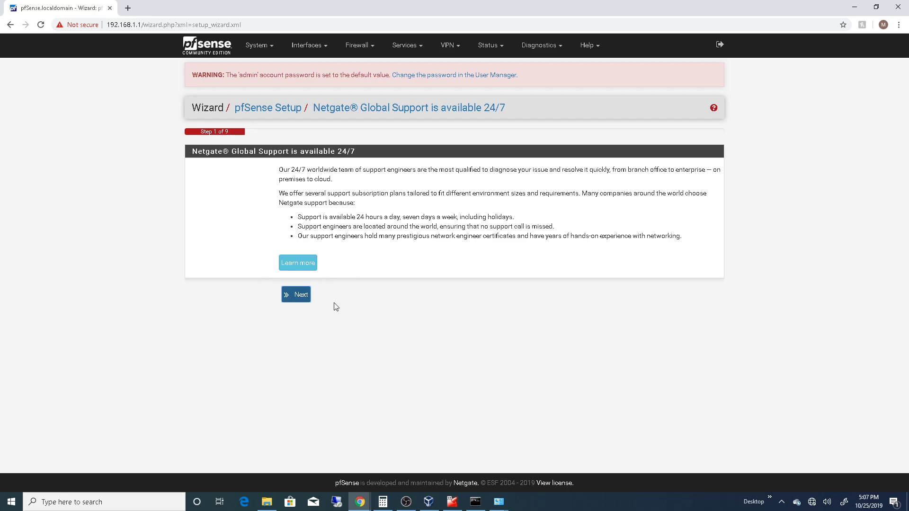
pyautogui.click(301, 296)
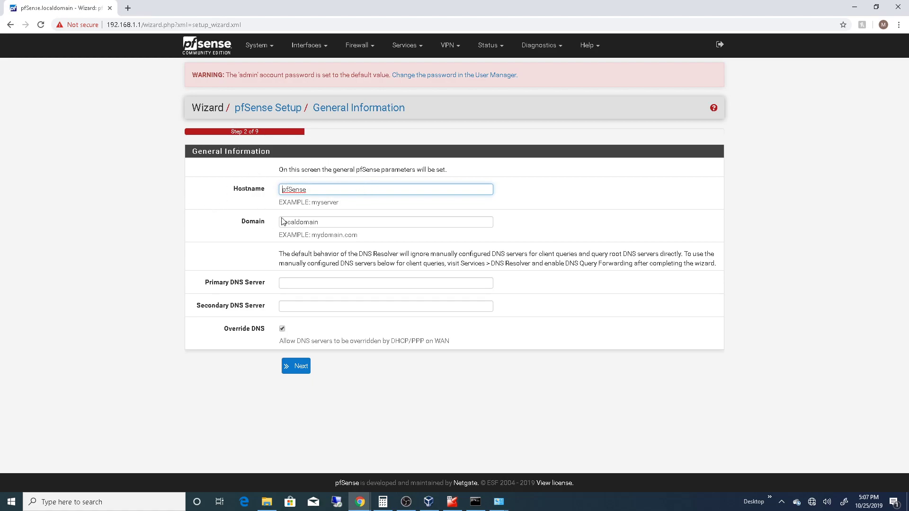
pyautogui.click(326, 225)
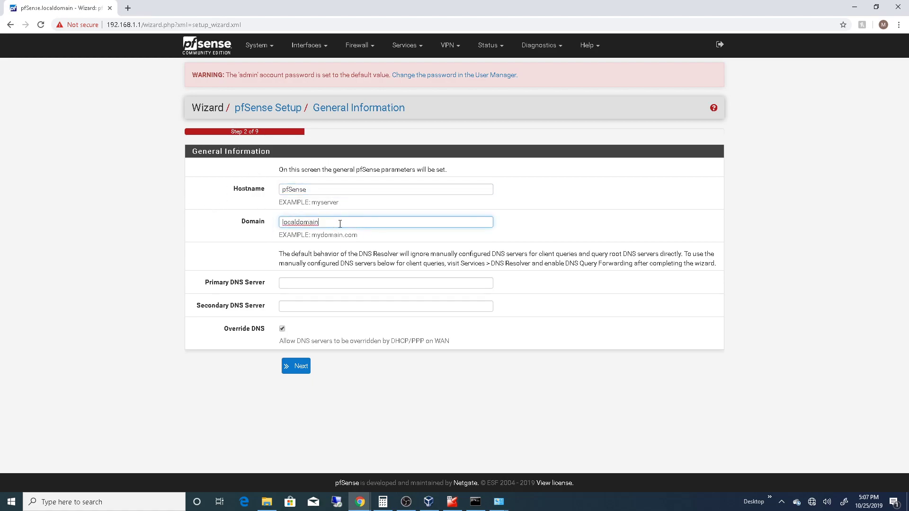
pyautogui.doubleClick(356, 223)
pyautogui.click(336, 222)
pyautogui.click(375, 189)
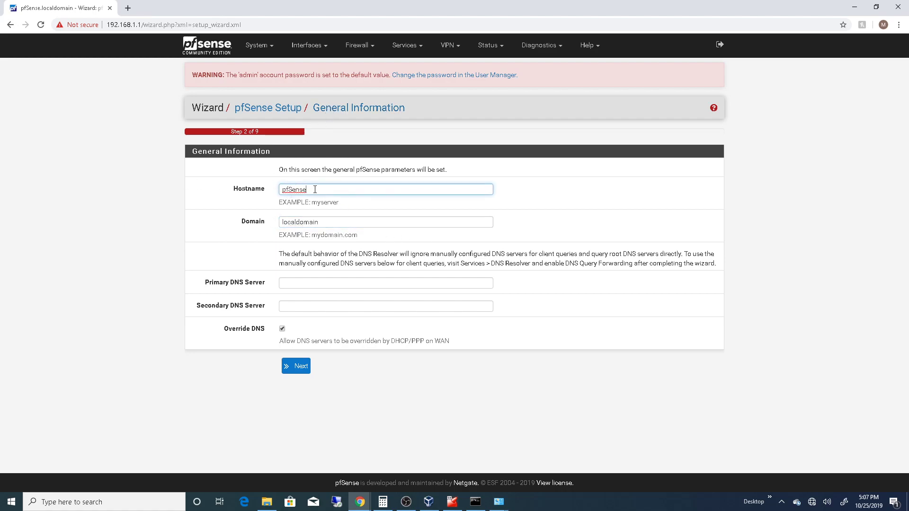
# - Replace the router's hostname with HTWEBROUTER1
pyautogui.moveTo(334, 188); pyautogui.dragTo(214, 193)
pyautogui.press('BackSpace')
pyautogui.write('HTWEBROUTER1')
pyautogui.click(330, 223)
pyautogui.click(383, 215)
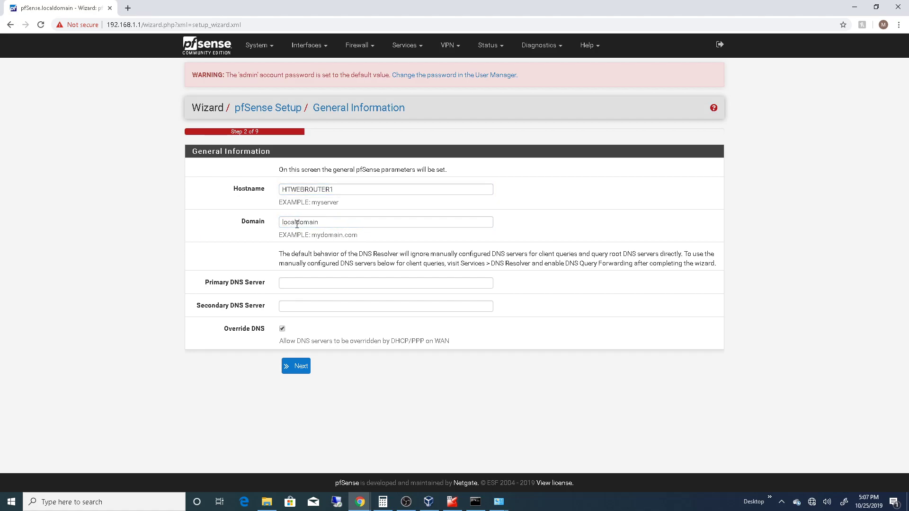
pyautogui.click(351, 221)
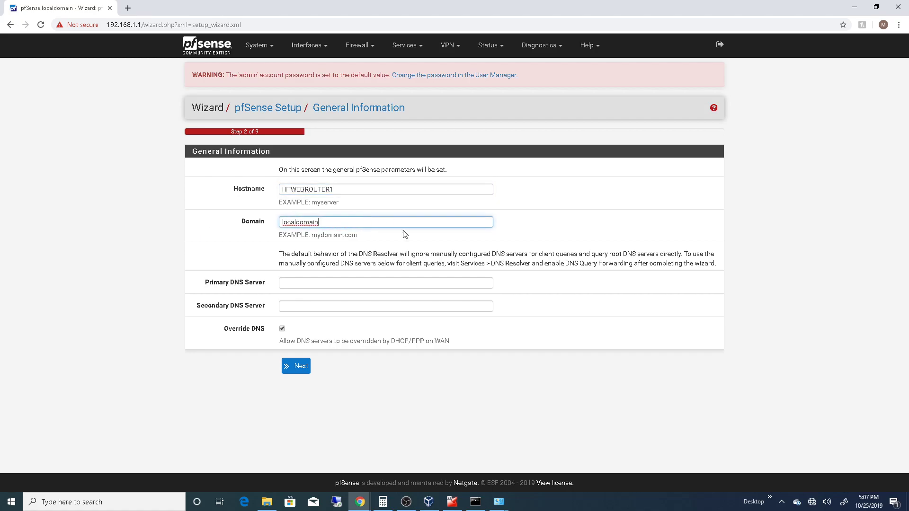
# - Set the primary DNS server to 208.67.222.222 and the secondary to 8.8.8.8, and continue to the time server page
pyautogui.click(303, 283)
pyautogui.click(340, 300)
pyautogui.click(326, 306)
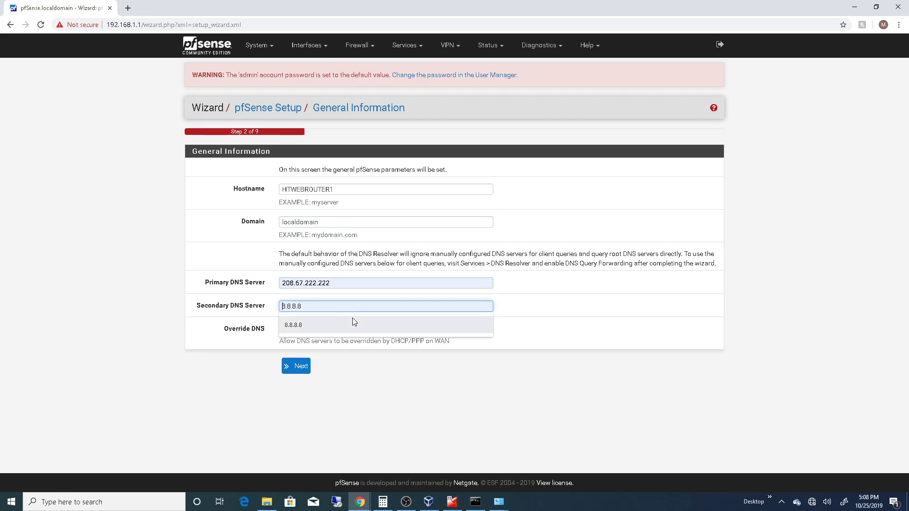
pyautogui.click(322, 325)
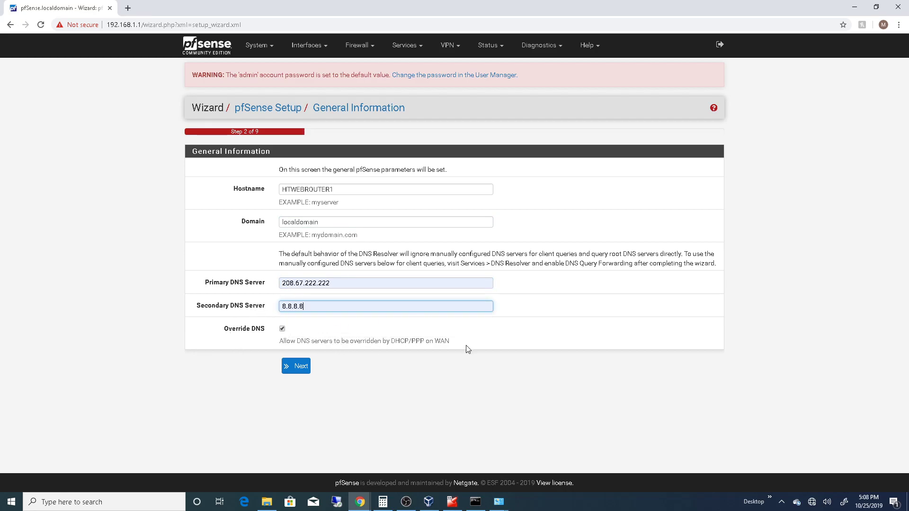
pyautogui.click(300, 368)
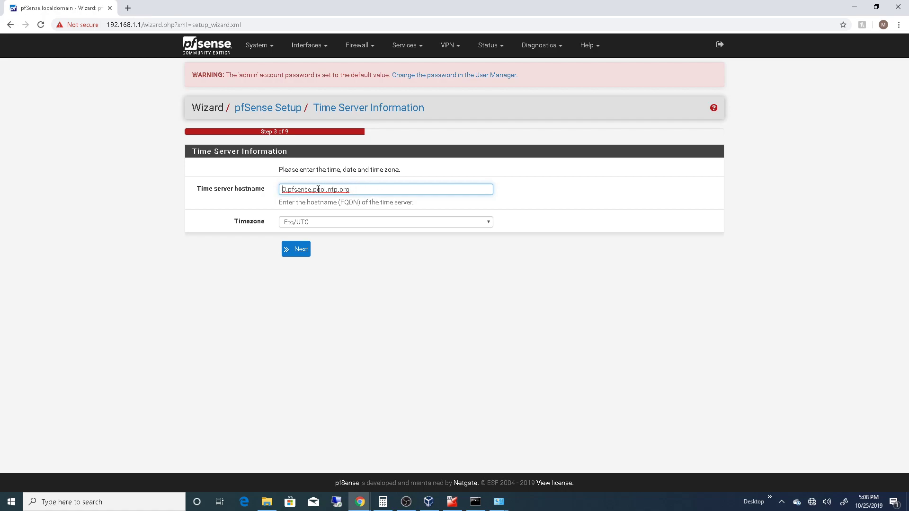
# - Set the timezone to America/New_York and continue to the WAN interface configuration page
pyautogui.click(420, 223)
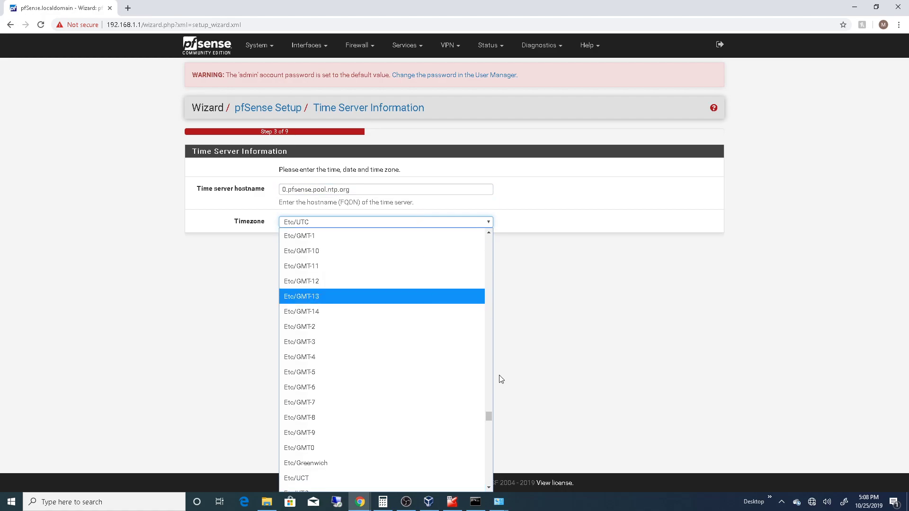
pyautogui.moveTo(488, 416); pyautogui.dragTo(488, 310)
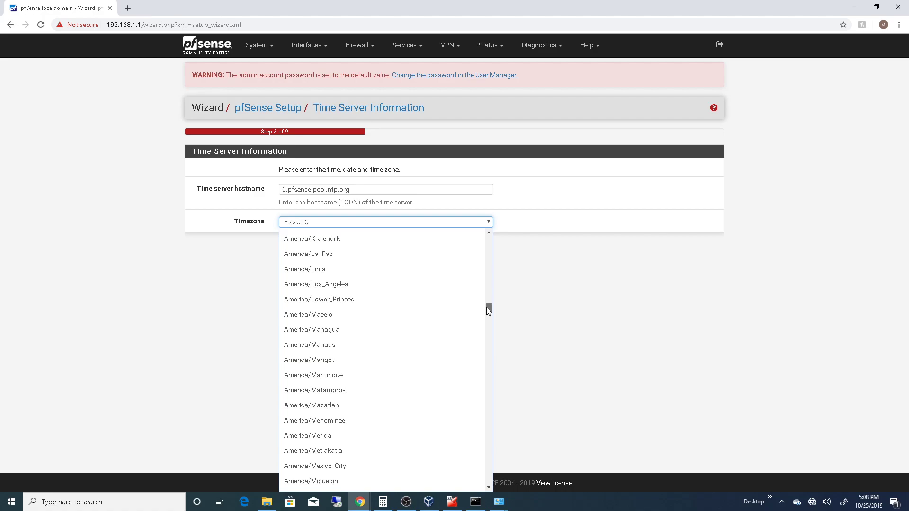
pyautogui.moveTo(488, 309); pyautogui.dragTo(486, 311)
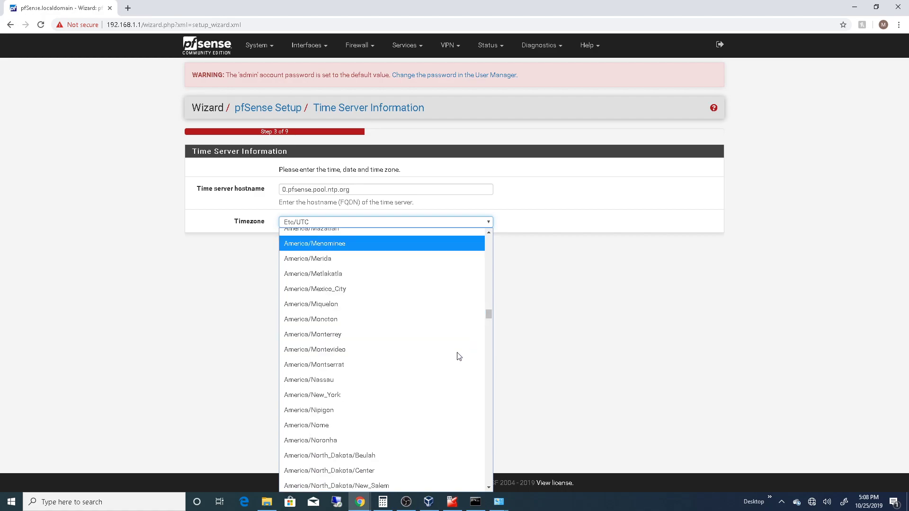
pyautogui.click(400, 395)
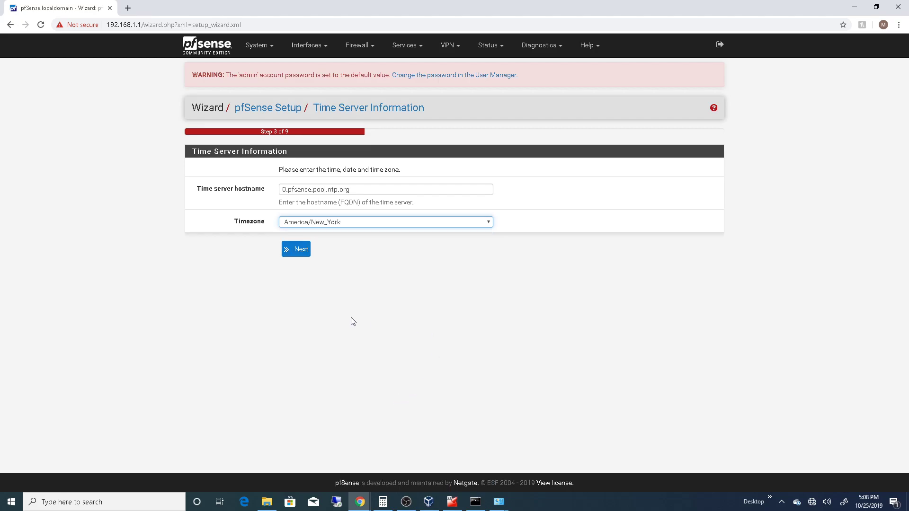
pyautogui.click(304, 254)
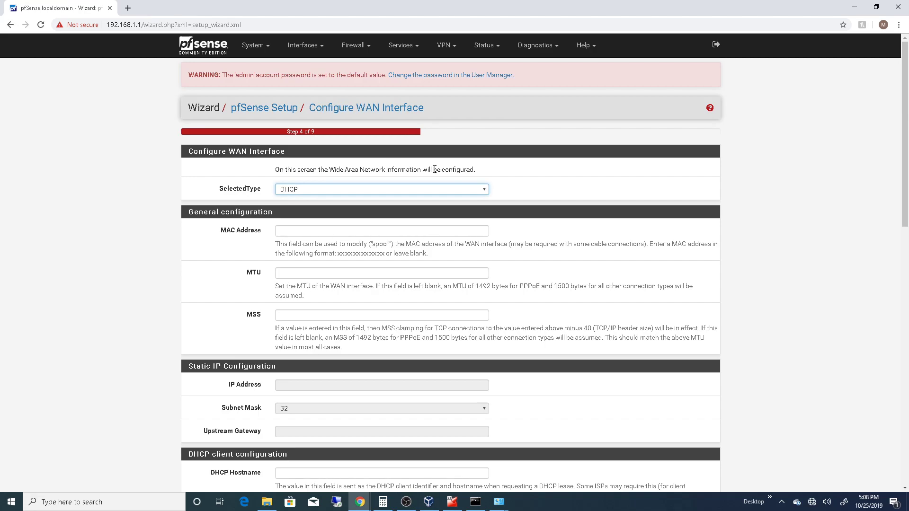
# - Examine the available WAN connection types and the general configuration fields, keeping DHCP as the selected type
pyautogui.click(372, 194)
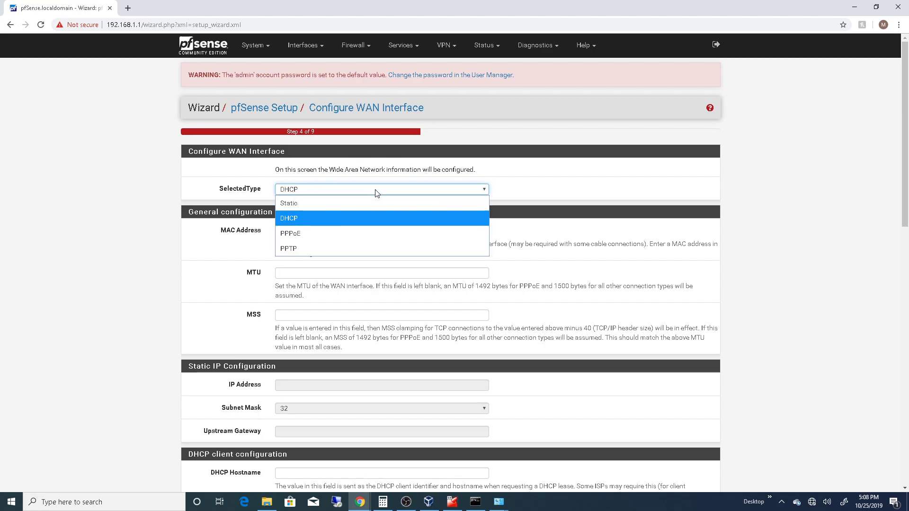
pyautogui.click(376, 193)
pyautogui.click(377, 193)
pyautogui.click(376, 193)
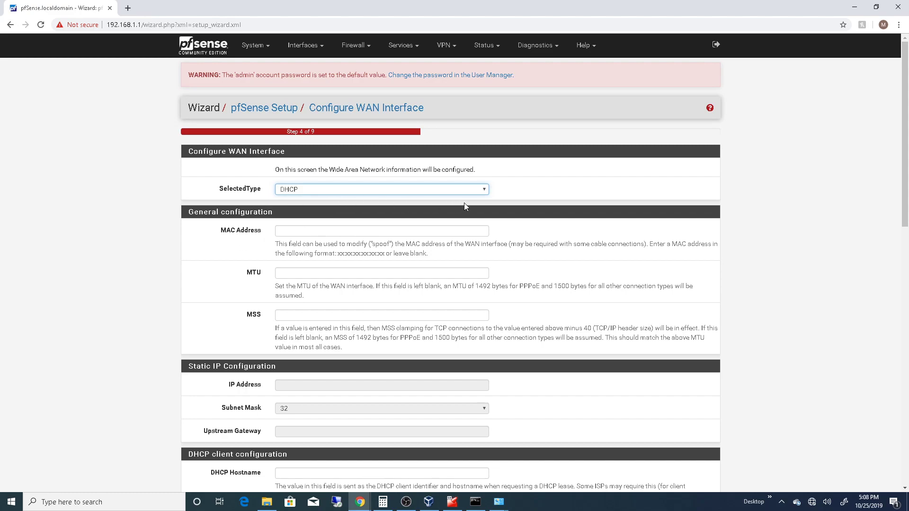
pyautogui.click(451, 190)
pyautogui.click(320, 217)
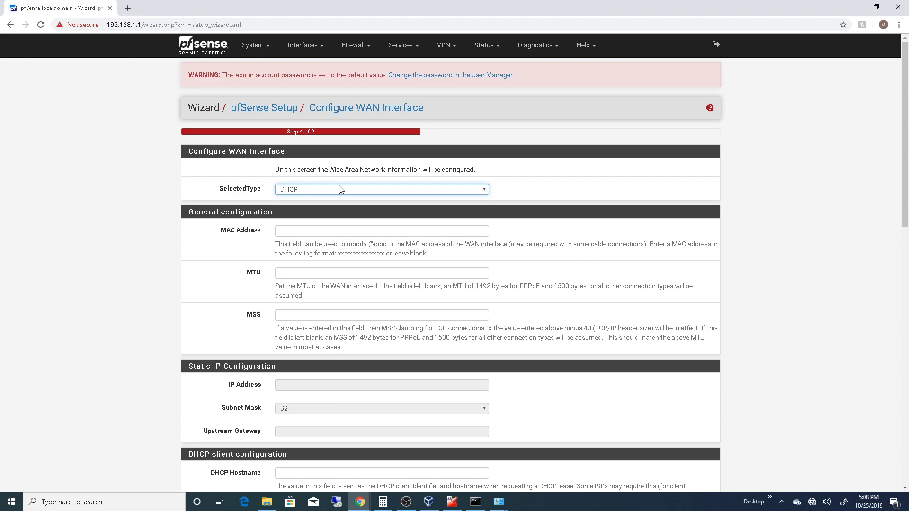
pyautogui.scroll(-1, 304, 144)
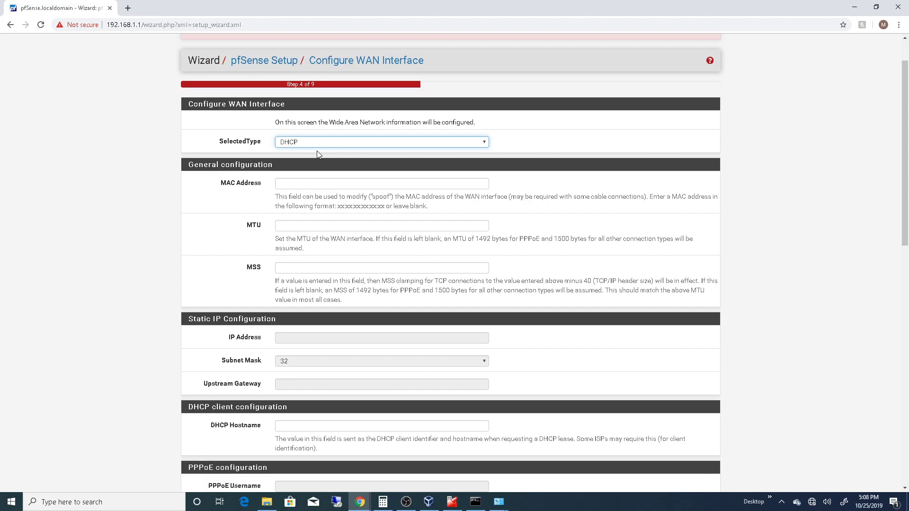
pyautogui.scroll(-2, 280, 202)
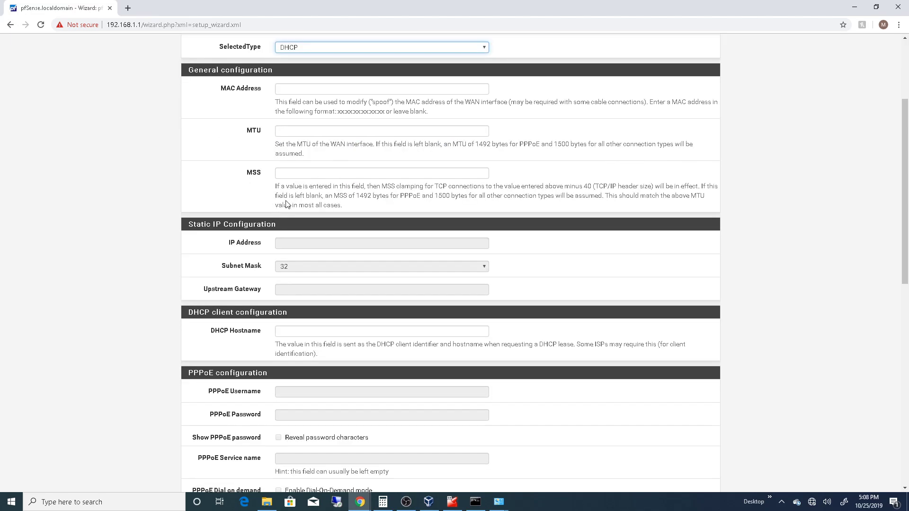
pyautogui.scroll(3, 358, 188)
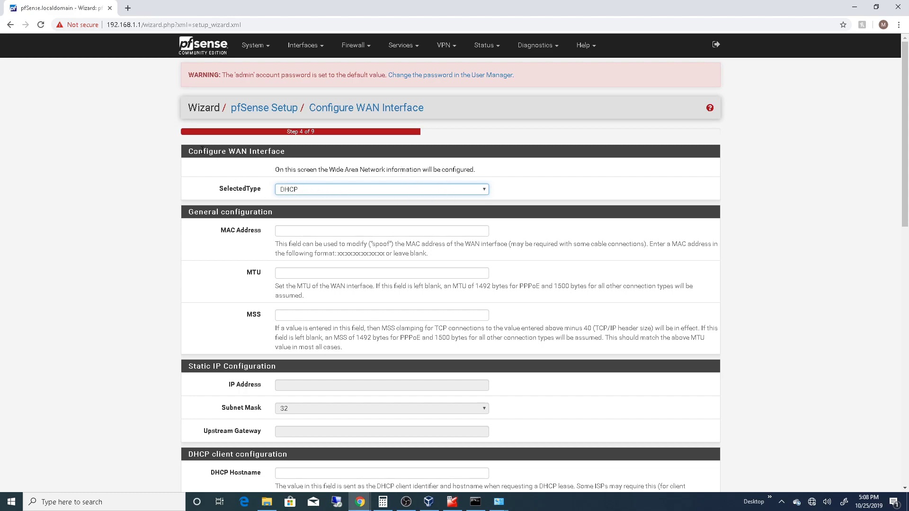
pyautogui.moveTo(194, 151); pyautogui.dragTo(307, 157)
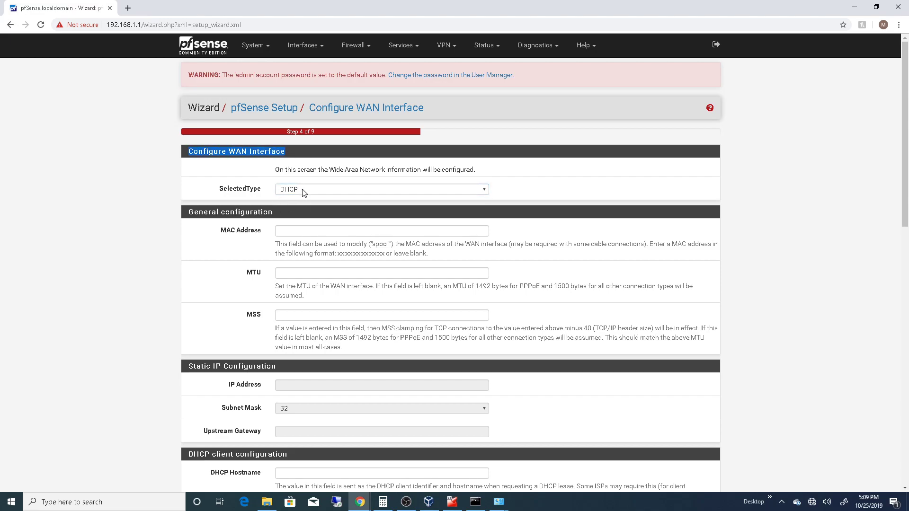
pyautogui.scroll(-2, 339, 191)
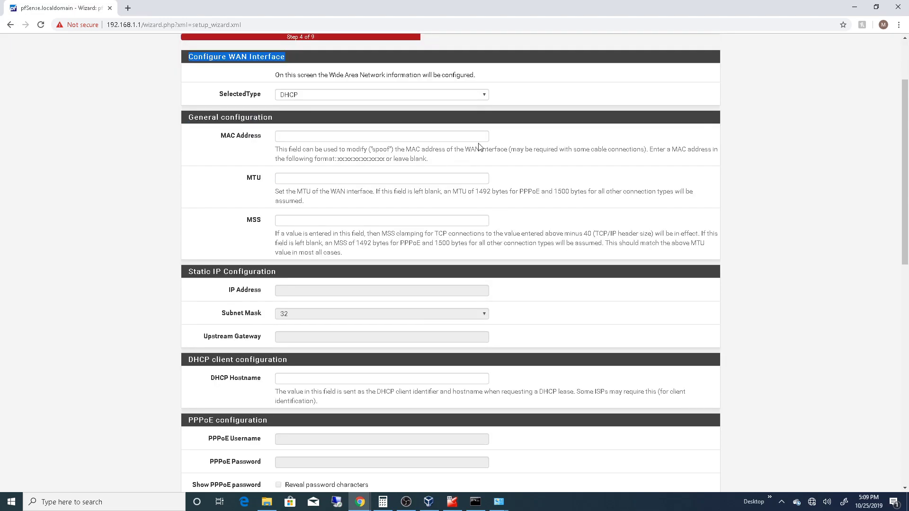
pyautogui.click(208, 66)
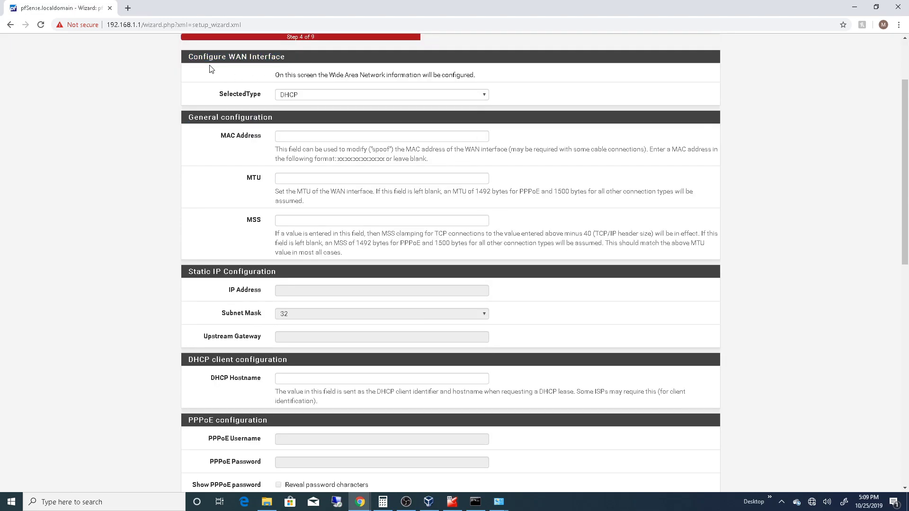
# - Switch the WAN type to Static to look over the page's settings, and return it to DHCP
pyautogui.click(324, 96)
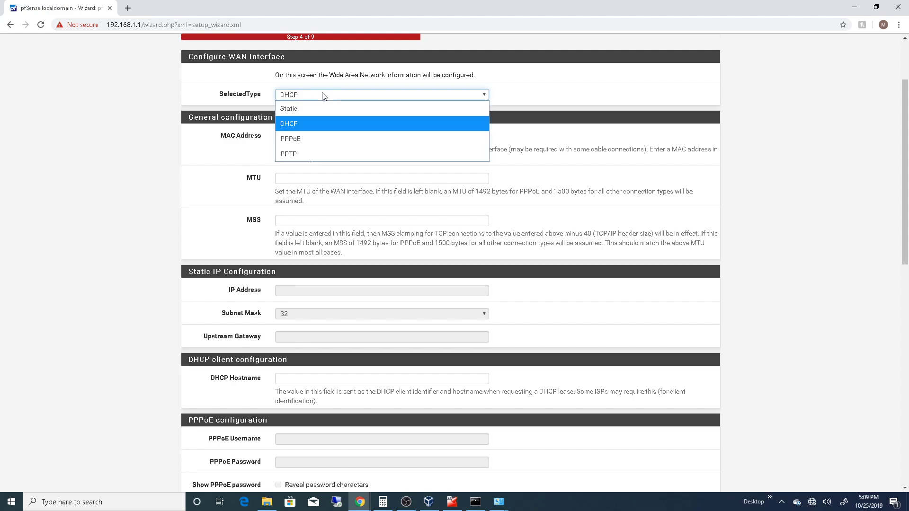
pyautogui.click(297, 108)
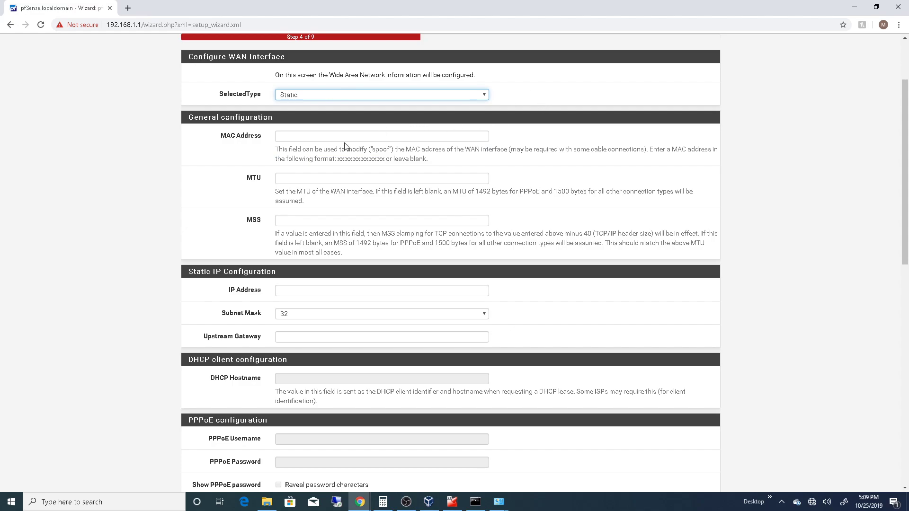
pyautogui.scroll(-3, 338, 200)
pyautogui.scroll(-8, 338, 200)
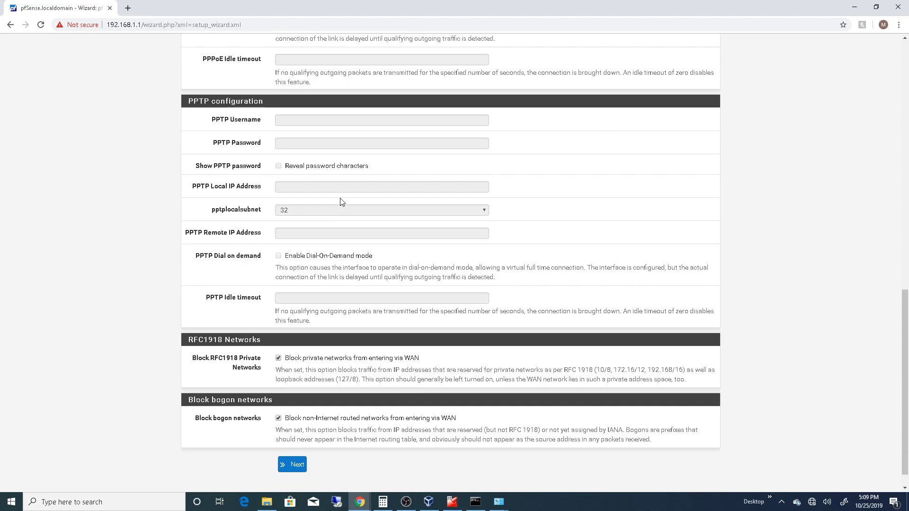
pyautogui.scroll(8, 340, 201)
pyautogui.scroll(5, 340, 201)
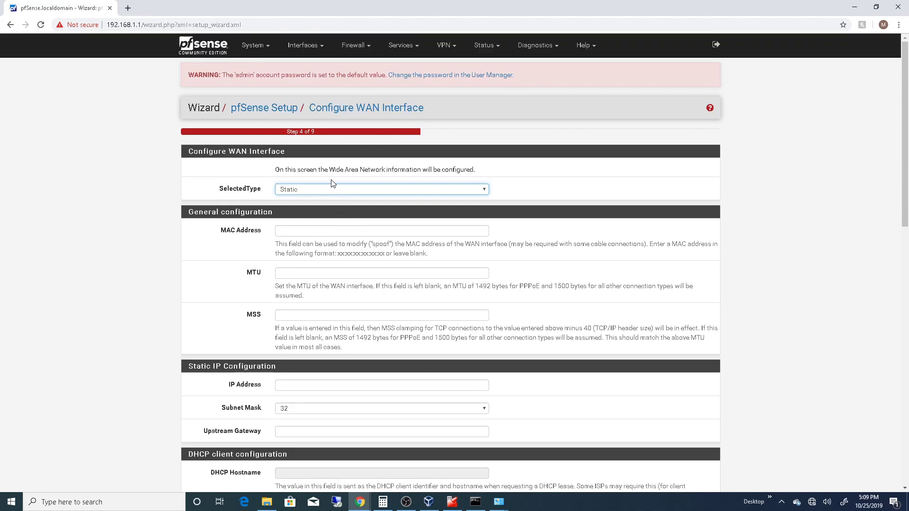
pyautogui.click(338, 189)
pyautogui.click(334, 217)
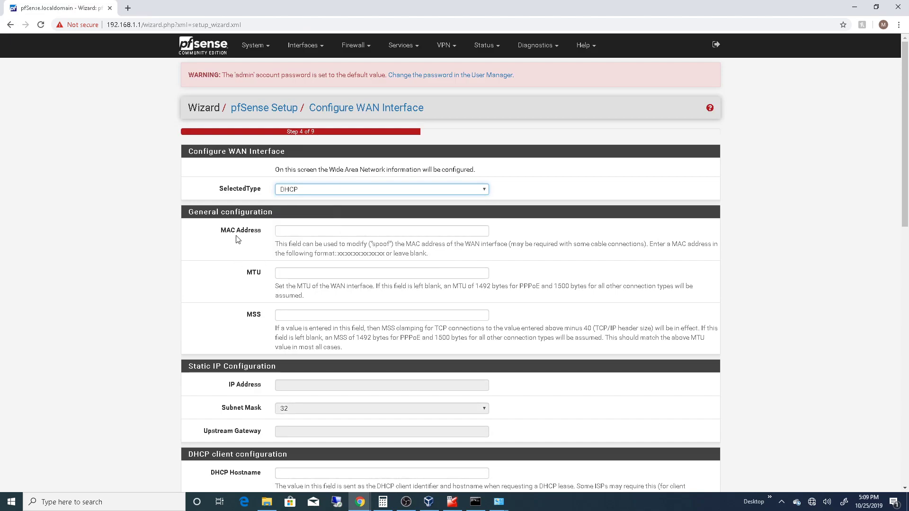
# - Read the MAC address, MTU and MSS field descriptions and look over the static IP and DHCP client sections
pyautogui.scroll(-2, 238, 238)
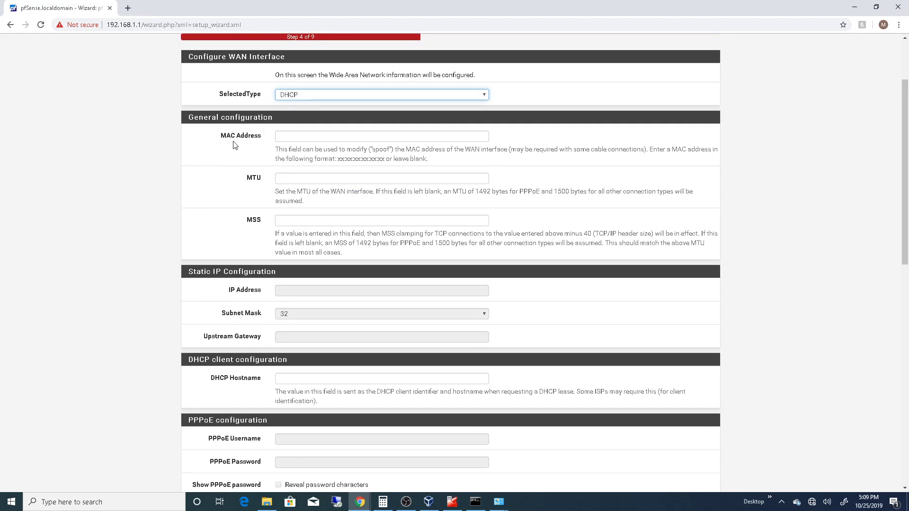
pyautogui.scroll(-1, 394, 146)
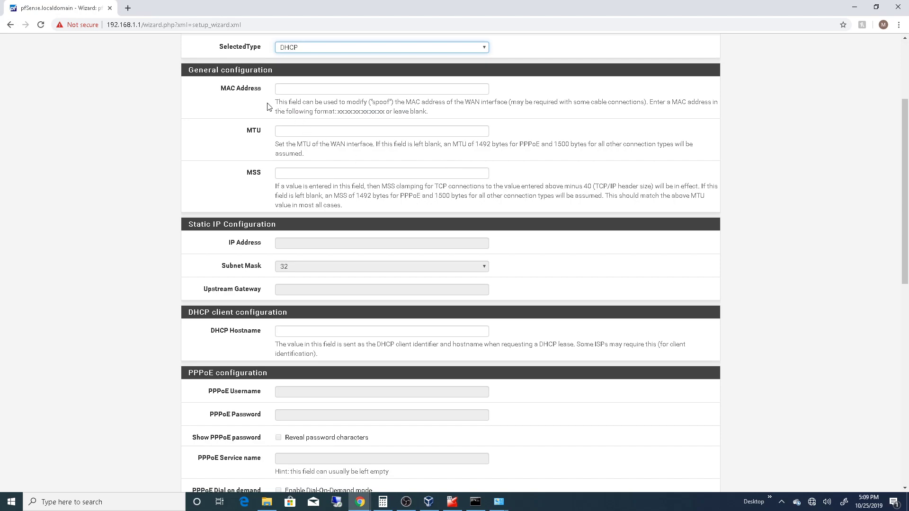
pyautogui.moveTo(433, 105); pyautogui.dragTo(523, 102)
pyautogui.click(453, 103)
pyautogui.moveTo(453, 102); pyautogui.dragTo(505, 102)
pyautogui.click(506, 115)
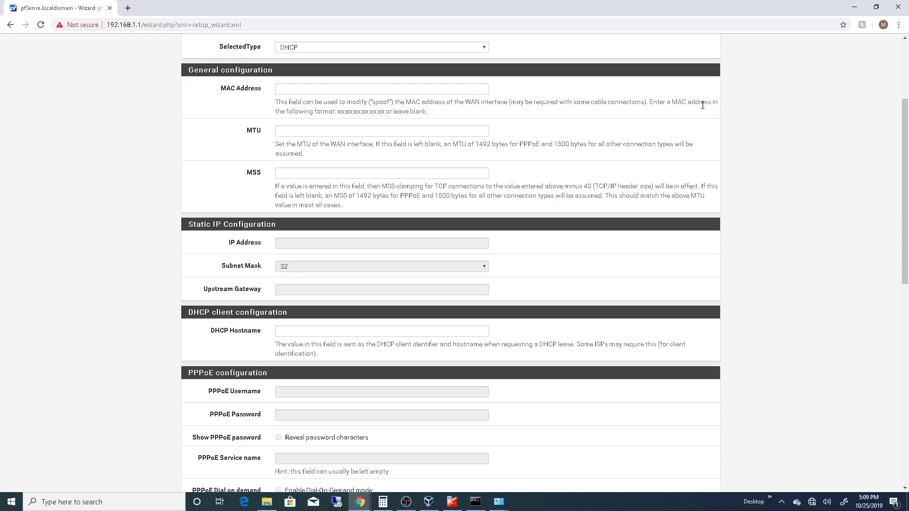
pyautogui.click(371, 89)
pyautogui.scroll(-1, 373, 94)
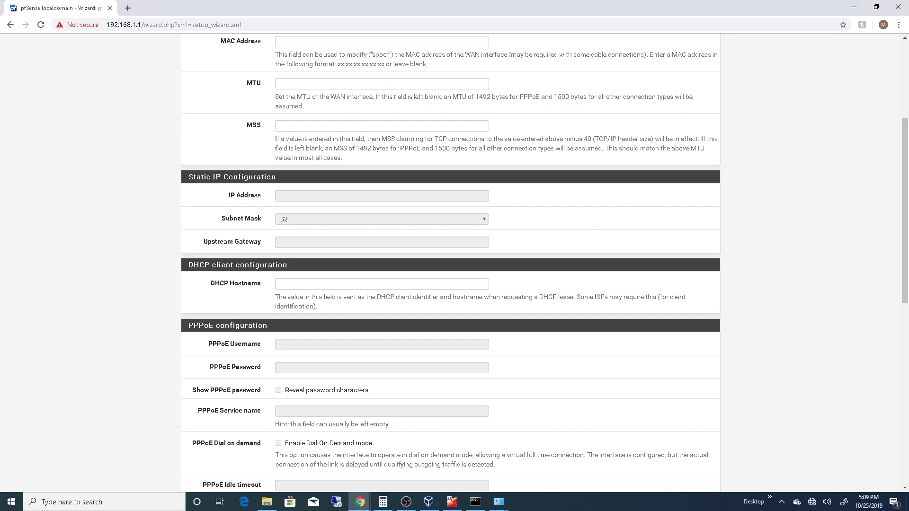
pyautogui.scroll(-2, 357, 240)
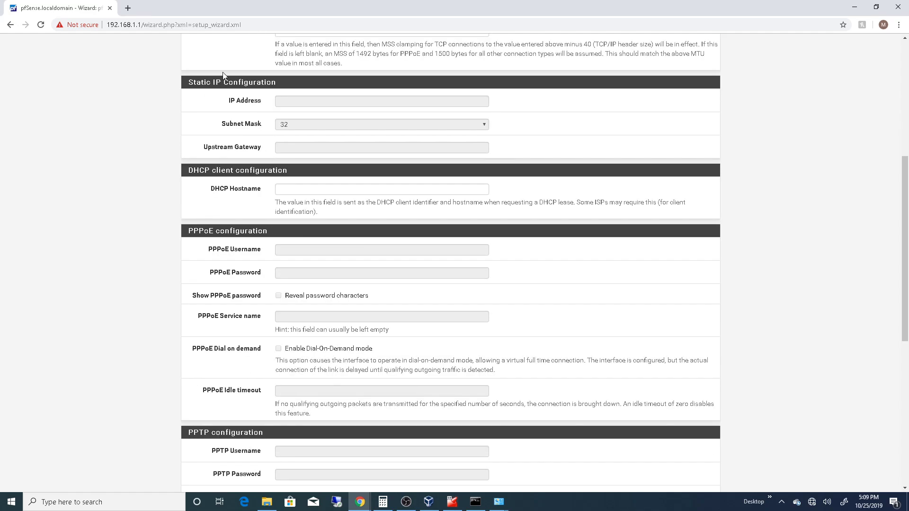
pyautogui.scroll(6, 303, 142)
pyautogui.scroll(-6, 309, 207)
pyautogui.scroll(6, 312, 109)
# - Select the Static WAN type to examine the IP address, subnet mask and upstream gateway fields, and restore DHCP
pyautogui.click(346, 191)
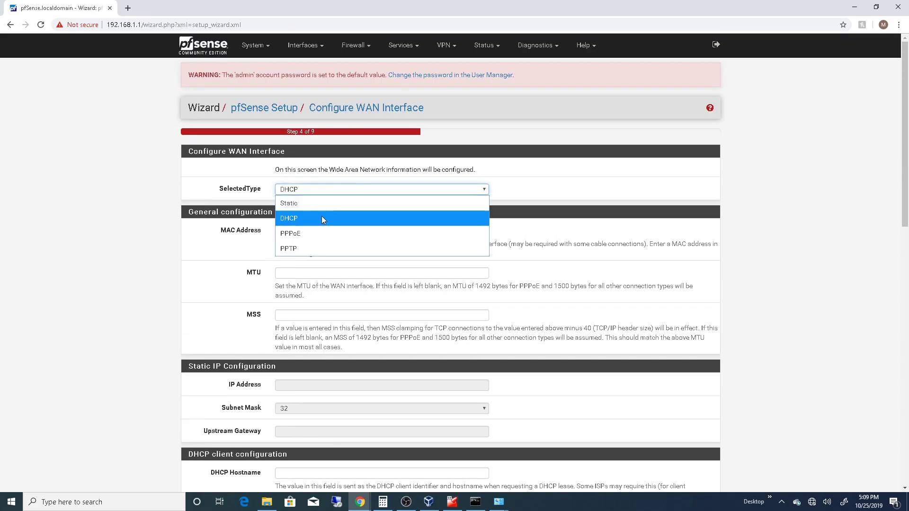
pyautogui.click(323, 203)
pyautogui.scroll(-5, 313, 212)
pyautogui.click(311, 148)
pyautogui.click(286, 148)
pyautogui.click(290, 149)
pyautogui.click(197, 153)
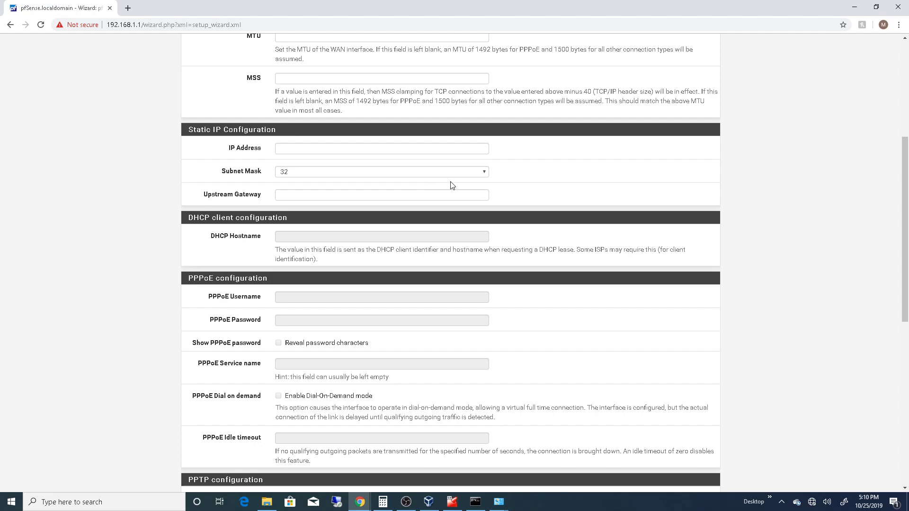
pyautogui.click(483, 174)
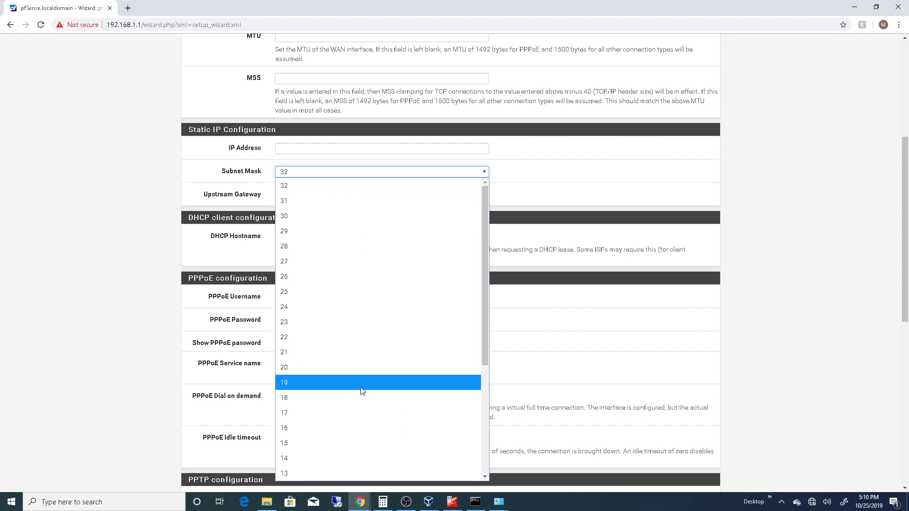
pyautogui.click(494, 171)
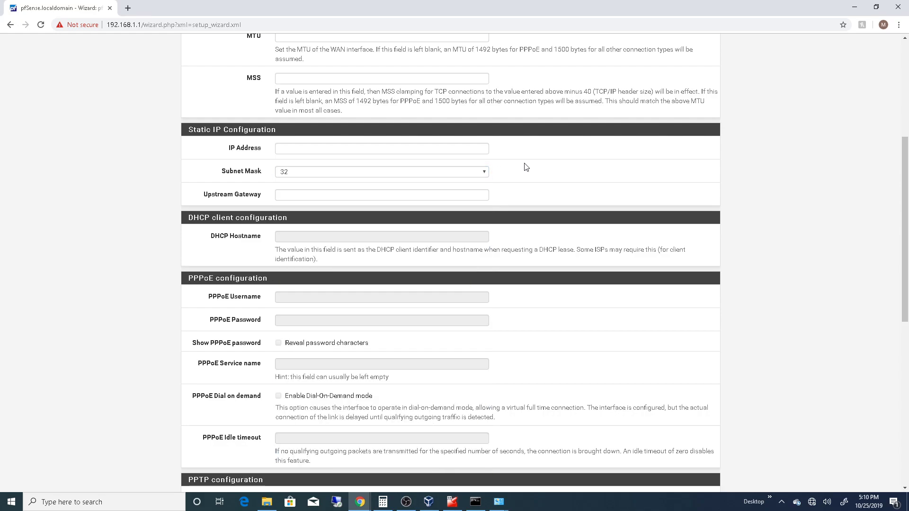
pyautogui.scroll(5, 332, 184)
pyautogui.click(304, 196)
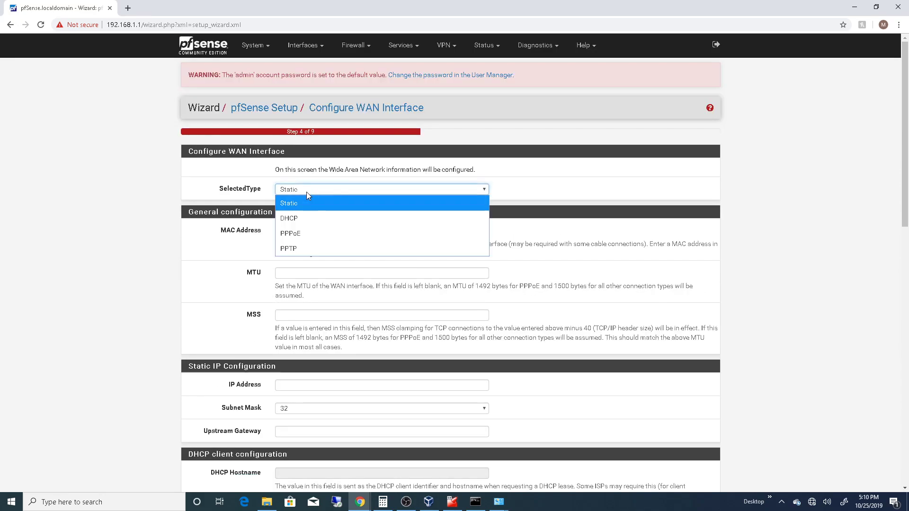
pyautogui.click(302, 217)
# - Review the PPPoE, PPTP, RFC1918 private network and bogon network blocking options for the WAN interface
pyautogui.scroll(-3, 243, 229)
pyautogui.scroll(-2, 244, 229)
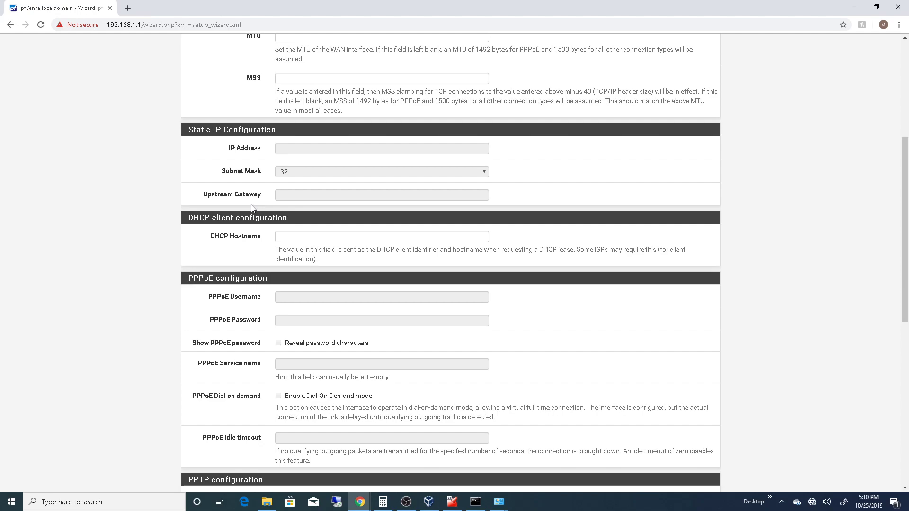
pyautogui.scroll(-3, 251, 205)
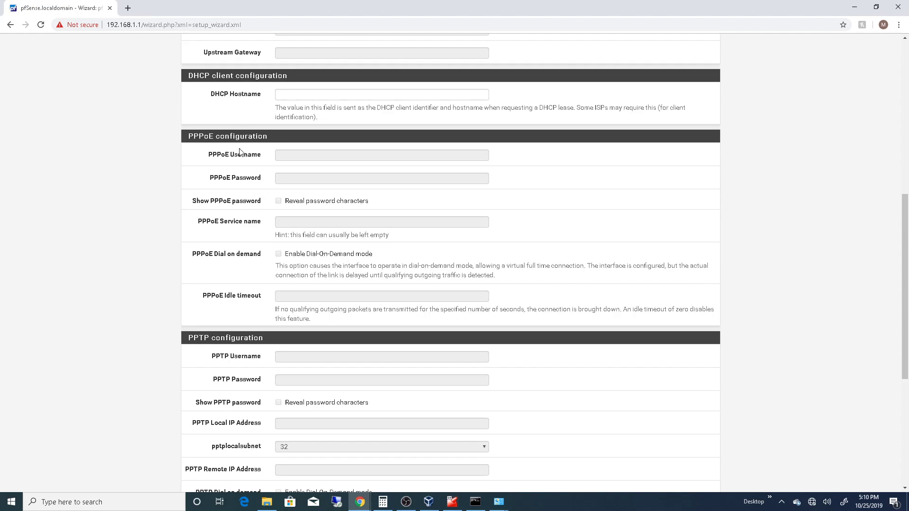
pyautogui.scroll(-3, 243, 194)
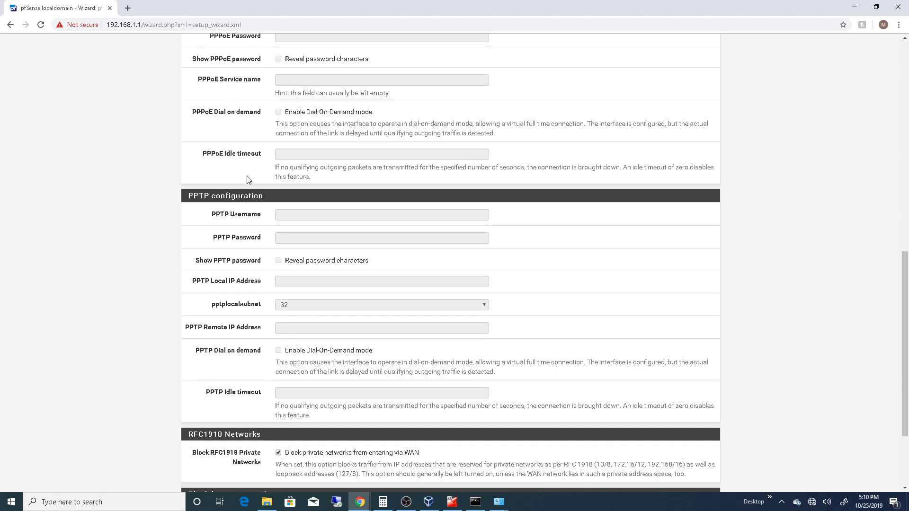
pyautogui.scroll(-3, 245, 265)
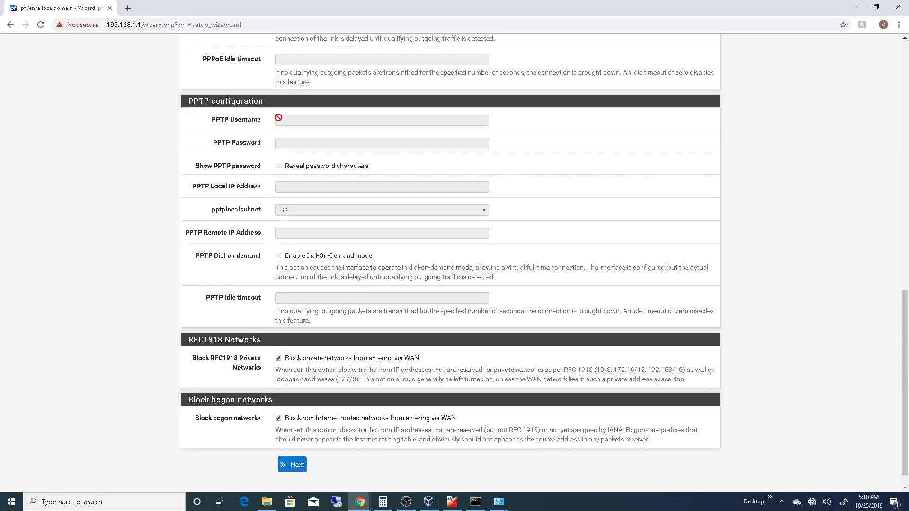
pyautogui.scroll(-1, 237, 266)
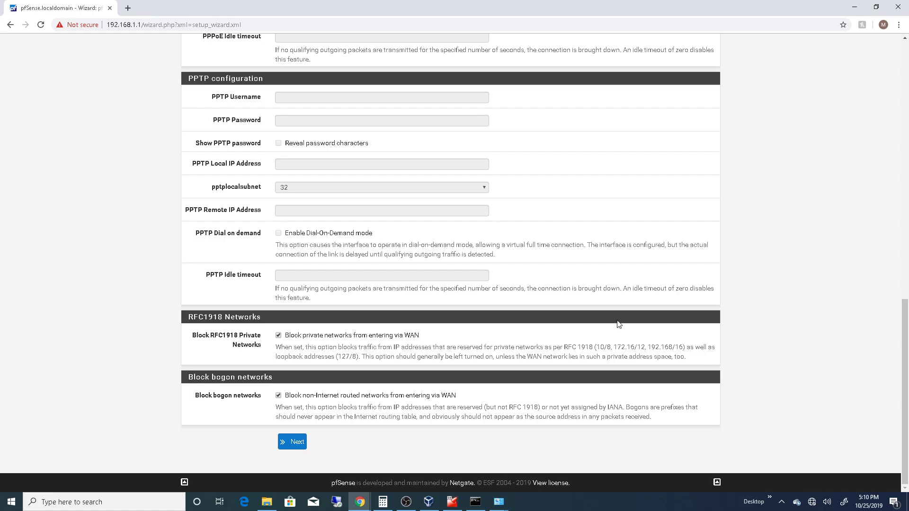
pyautogui.moveTo(615, 347); pyautogui.dragTo(685, 349)
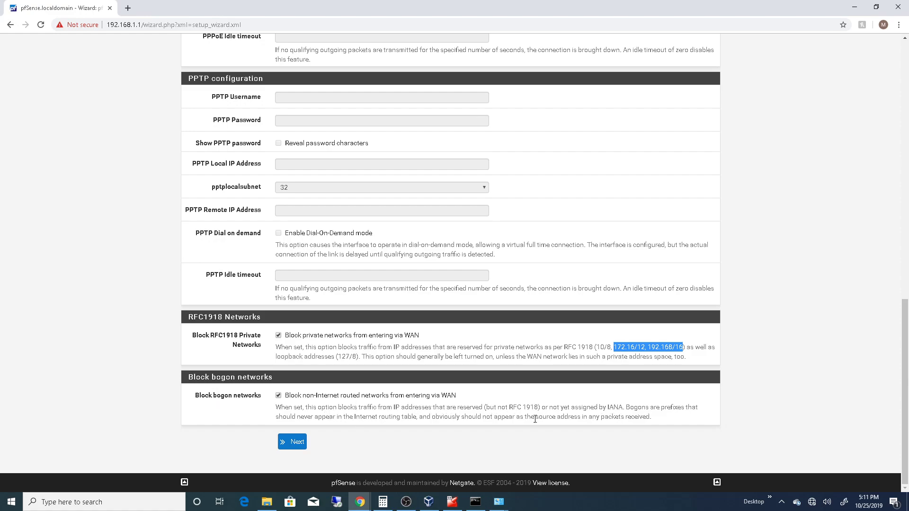
# - Accept the WAN settings and keep the LAN interface at 192.168.1.1 with subnet mask 24
pyautogui.moveTo(549, 407); pyautogui.dragTo(699, 407)
pyautogui.click(292, 441)
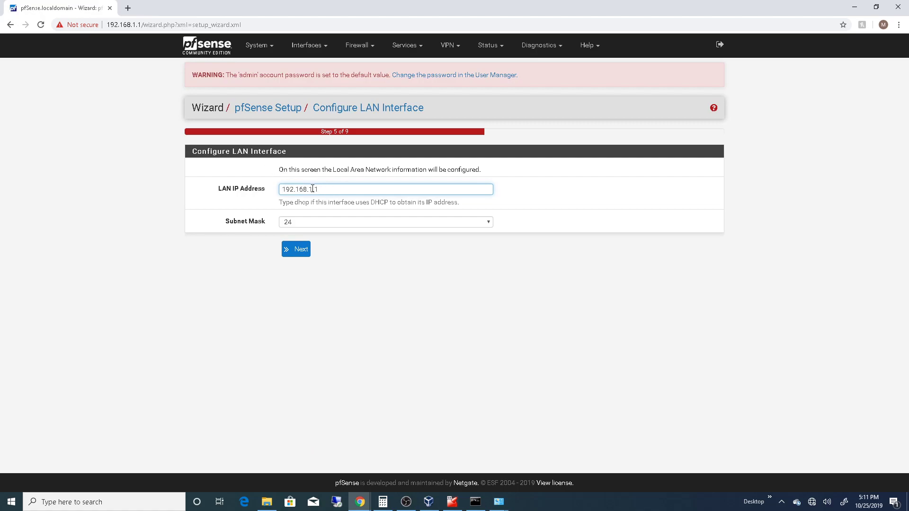
pyautogui.click(488, 222)
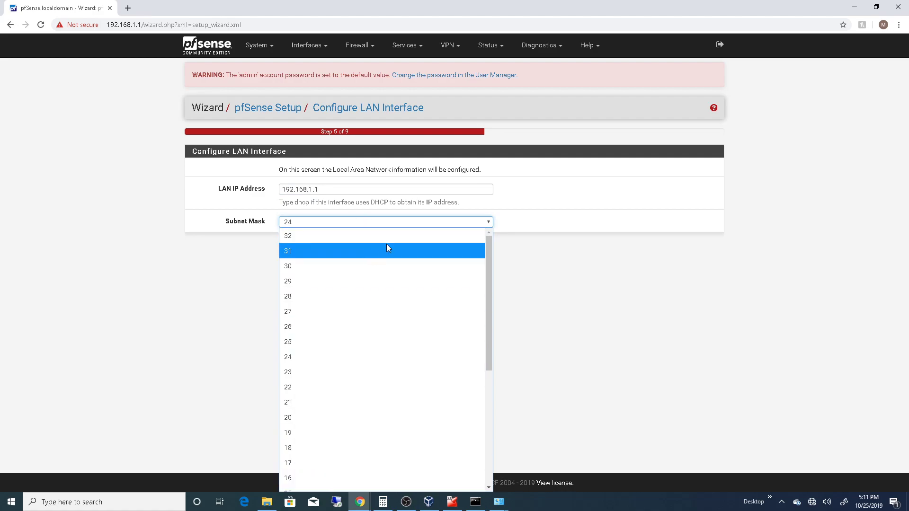
pyautogui.click(241, 195)
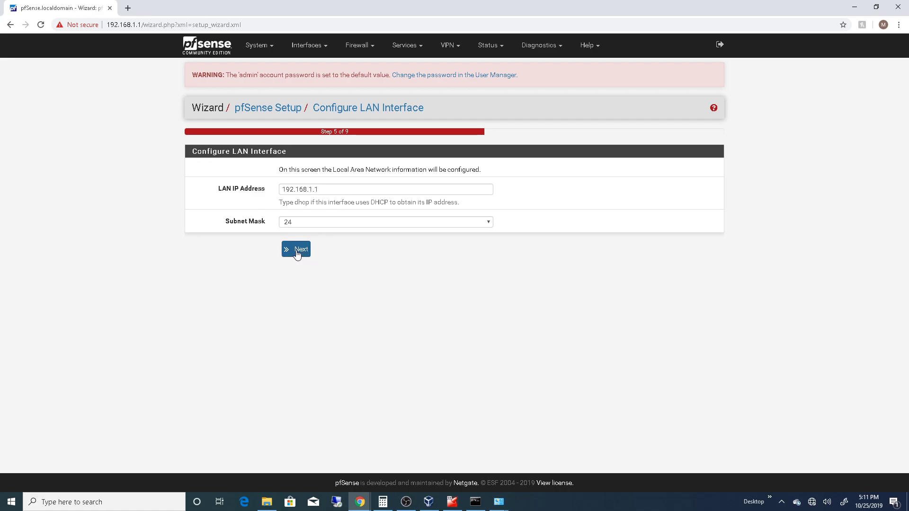
pyautogui.click(297, 253)
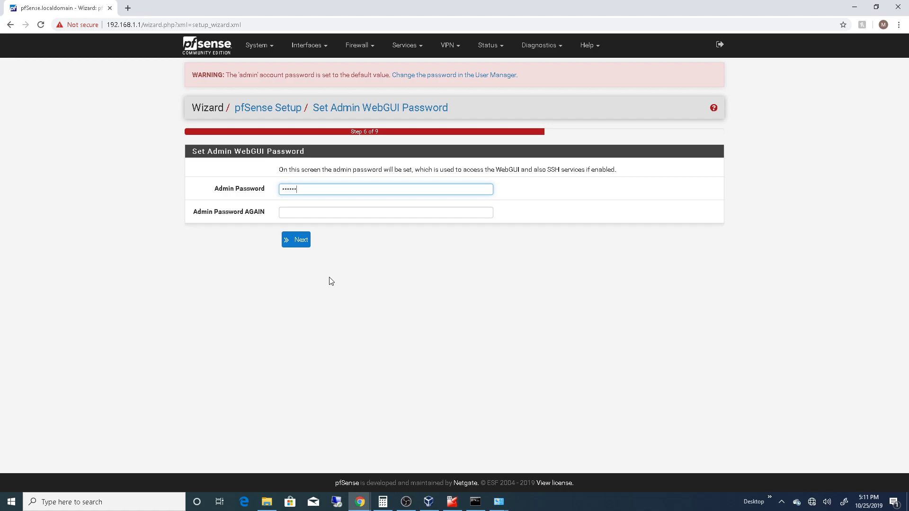
# - Enter and repeat the new admin password for the WebGUI, and reload pfSense with the changes
pyautogui.write('•')
pyautogui.press('Tab')
pyautogui.write('••')
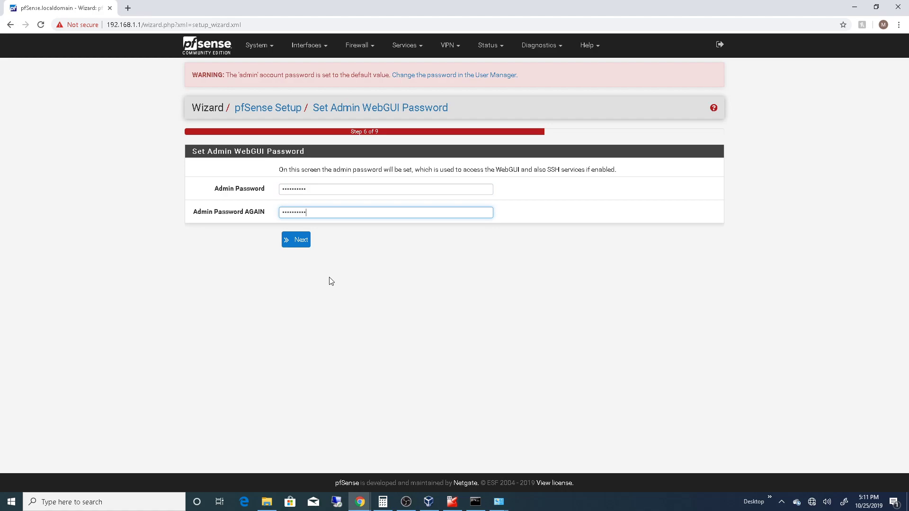
pyautogui.click(297, 239)
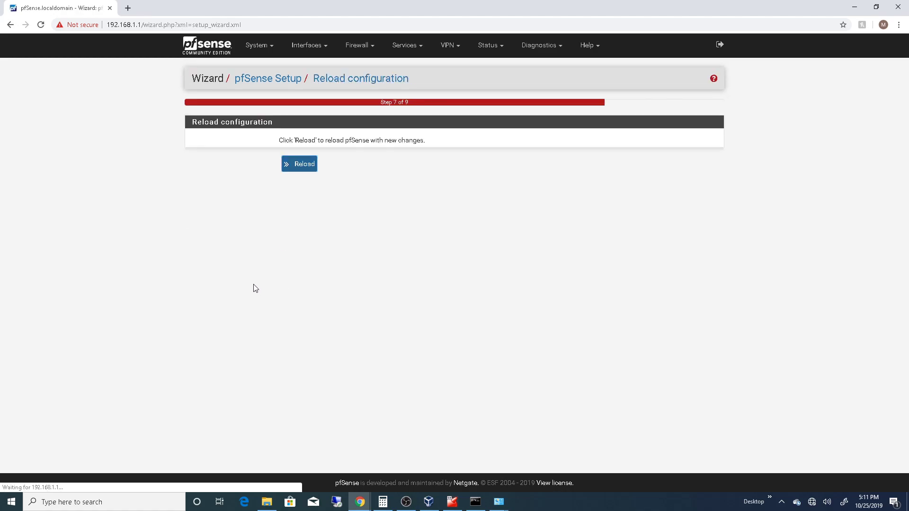
pyautogui.click(300, 164)
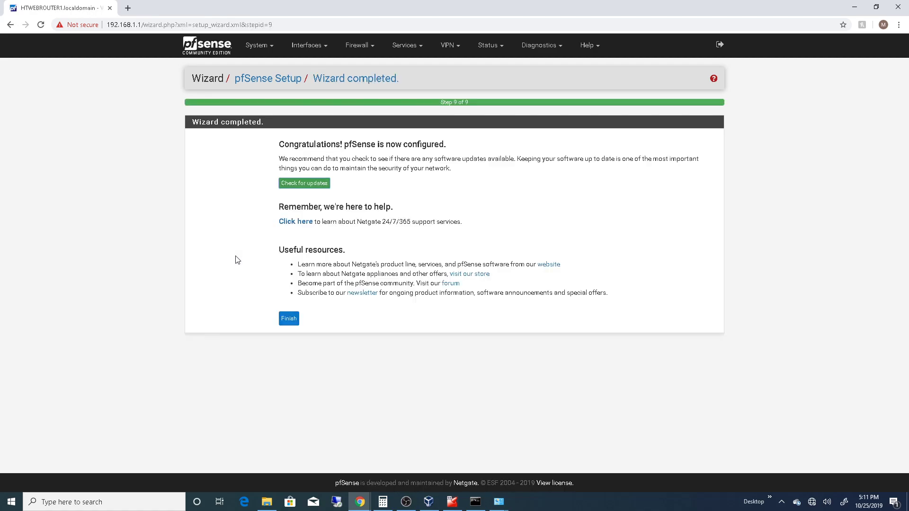
# - Try to check for pfSense updates and finish the completed setup wizard, refreshing the page between attempts
pyautogui.click(309, 185)
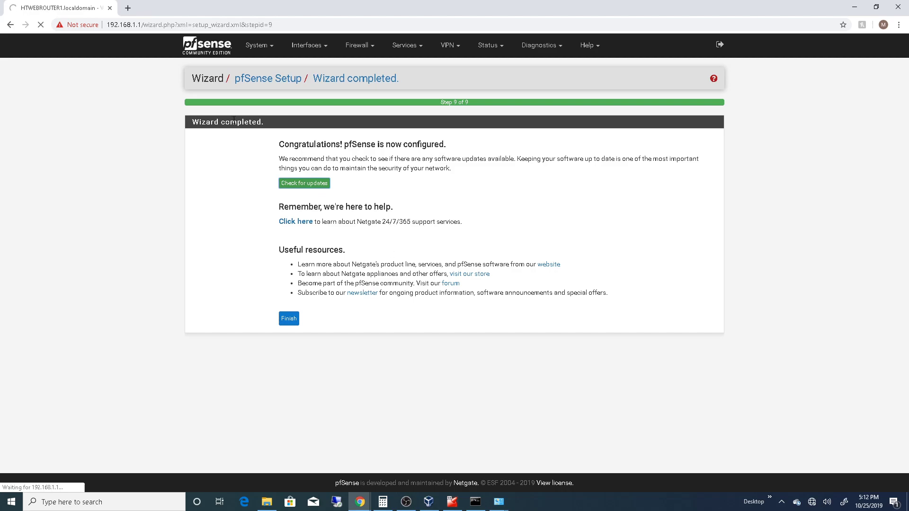
pyautogui.click(292, 322)
pyautogui.click(41, 25)
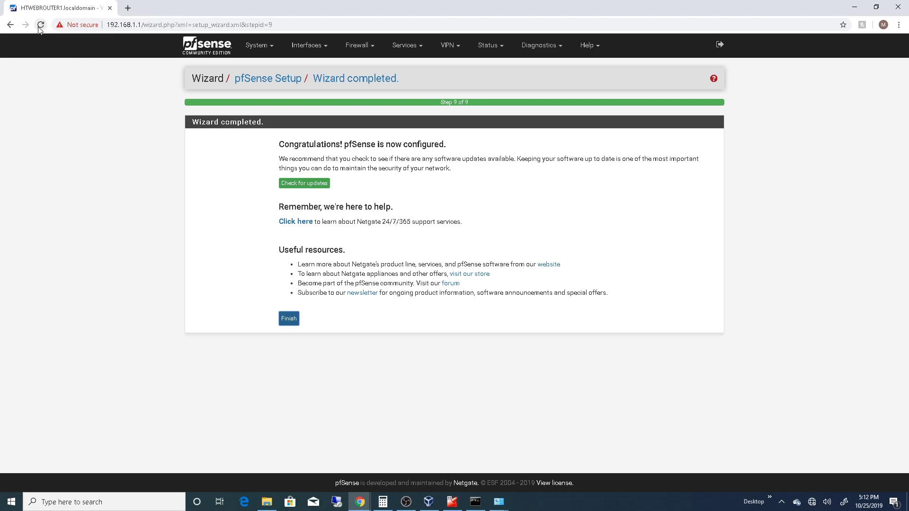
pyautogui.click(289, 318)
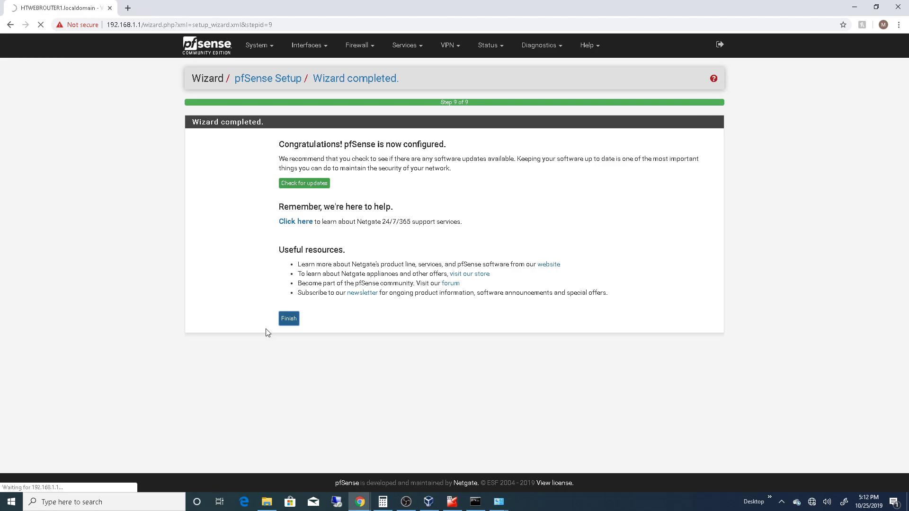
pyautogui.click(258, 47)
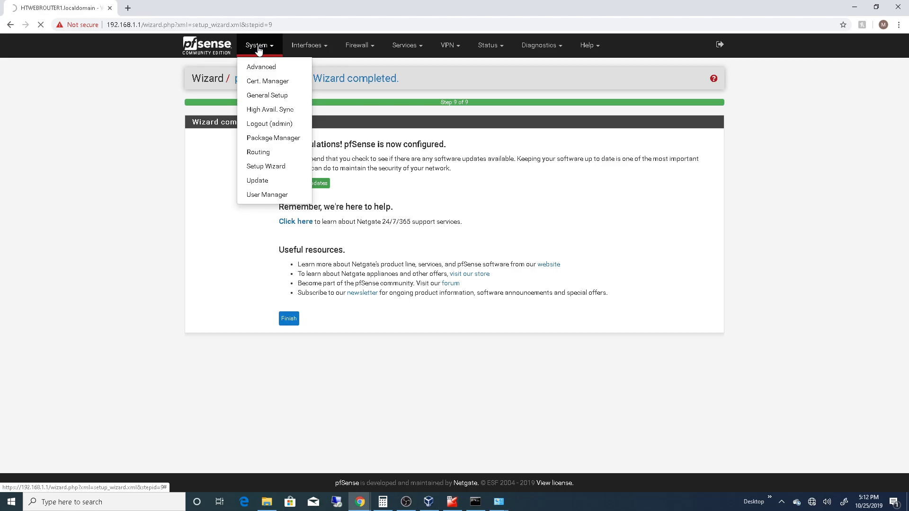
pyautogui.click(434, 235)
# - Test the internet connection by loading news.google.com in a new browser tab
pyautogui.click(128, 8)
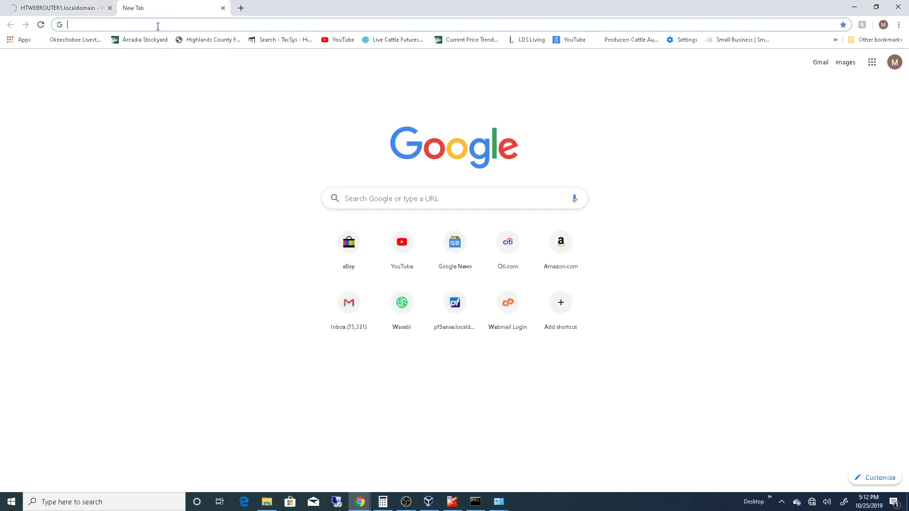
pyautogui.write('news.google.com')
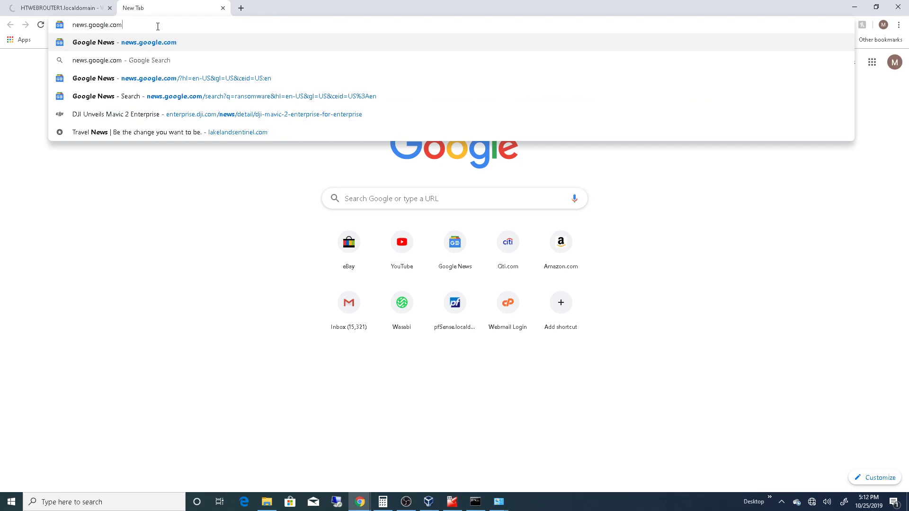
pyautogui.press('Return')
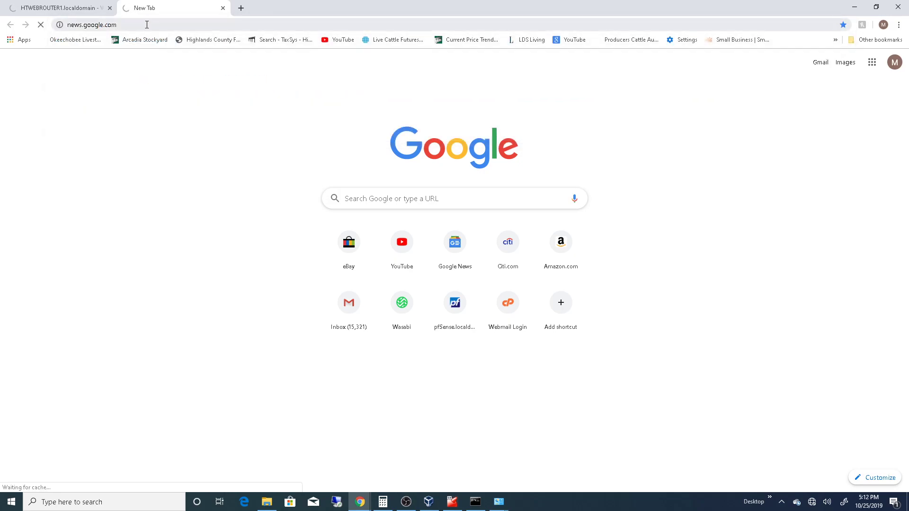
pyautogui.click(460, 363)
pyautogui.click(138, 28)
pyautogui.click(154, 24)
pyautogui.click(61, 8)
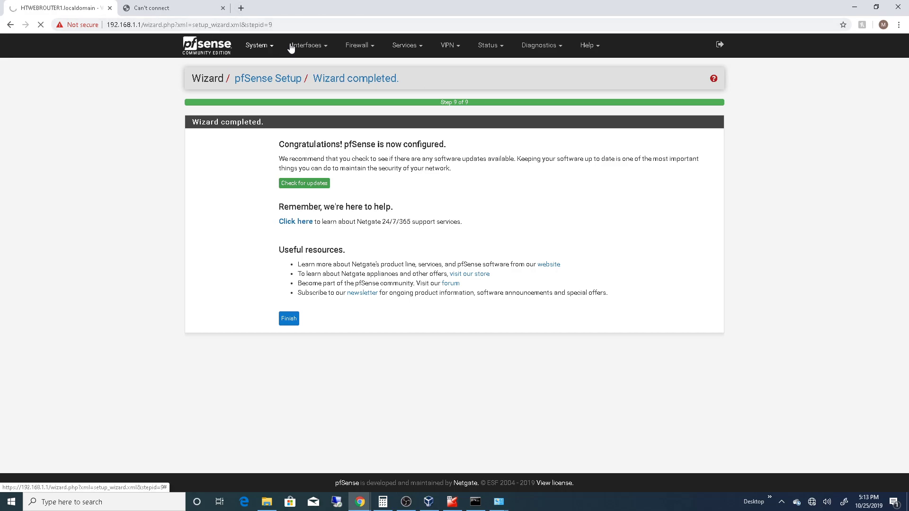
pyautogui.moveTo(323, 47)
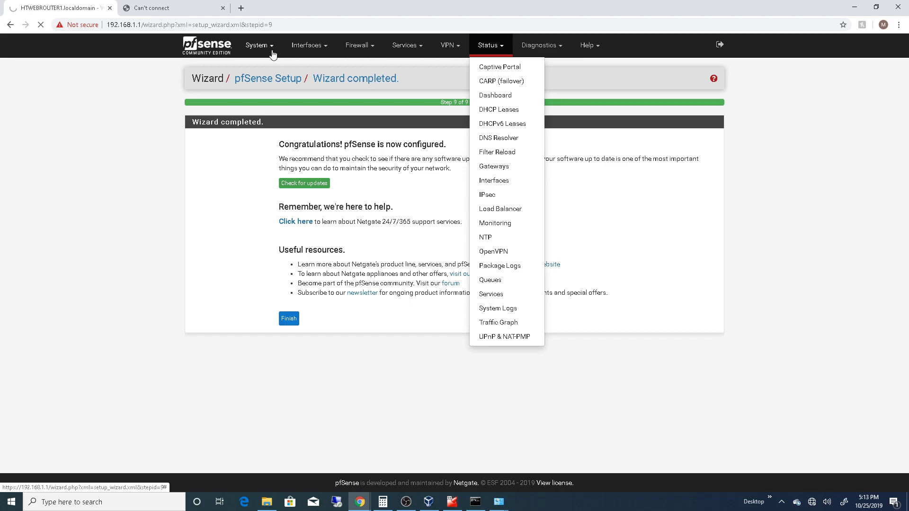
pyautogui.moveTo(260, 47)
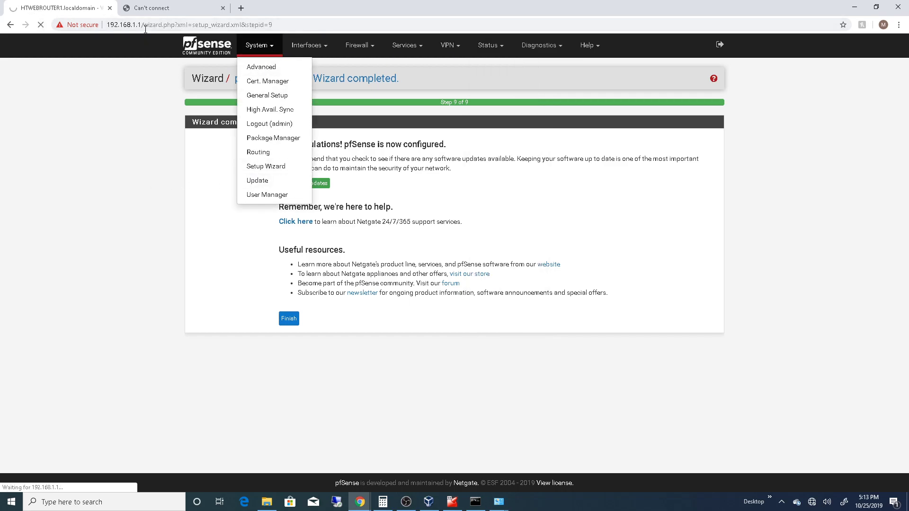
pyautogui.moveTo(141, 23); pyautogui.dragTo(353, 61)
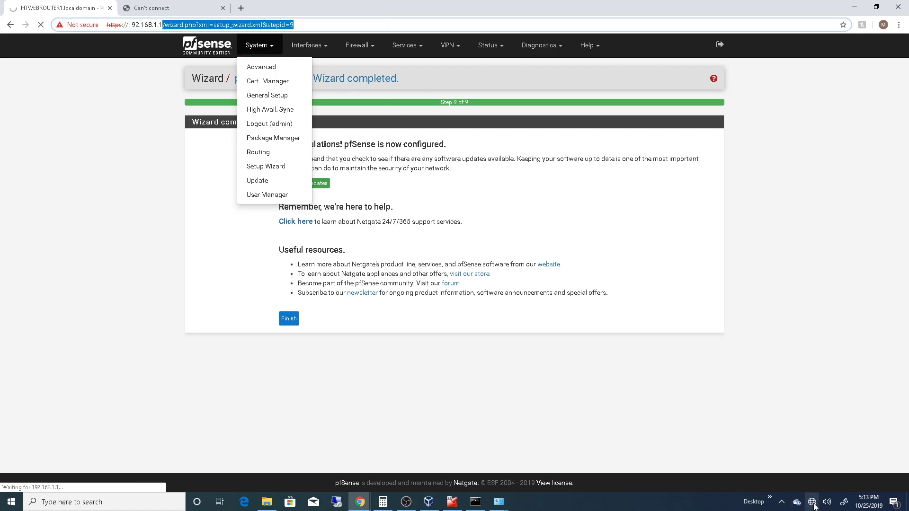
pyautogui.moveTo(814, 507)
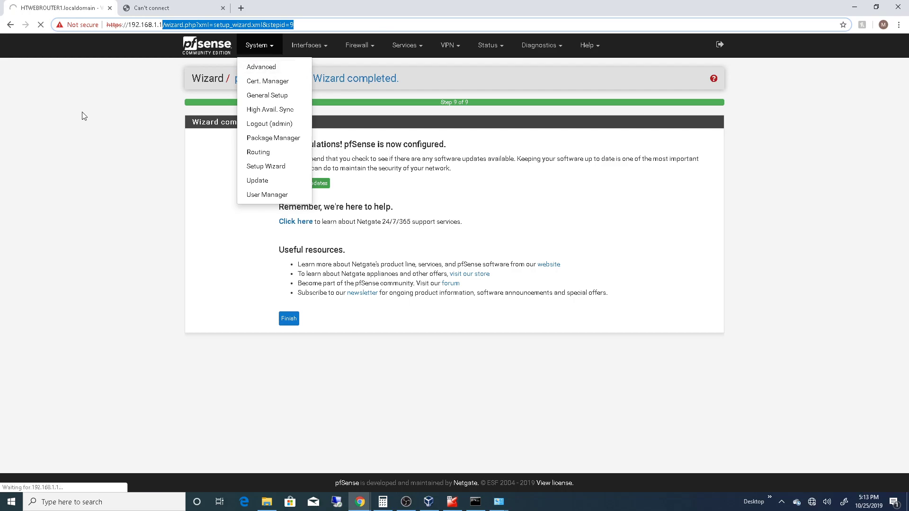
pyautogui.press('BackSpace')
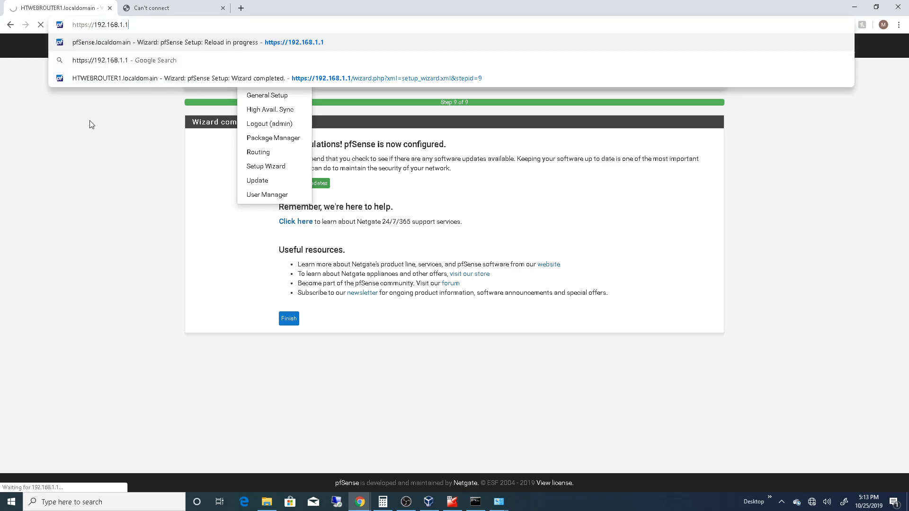
pyautogui.press('Return')
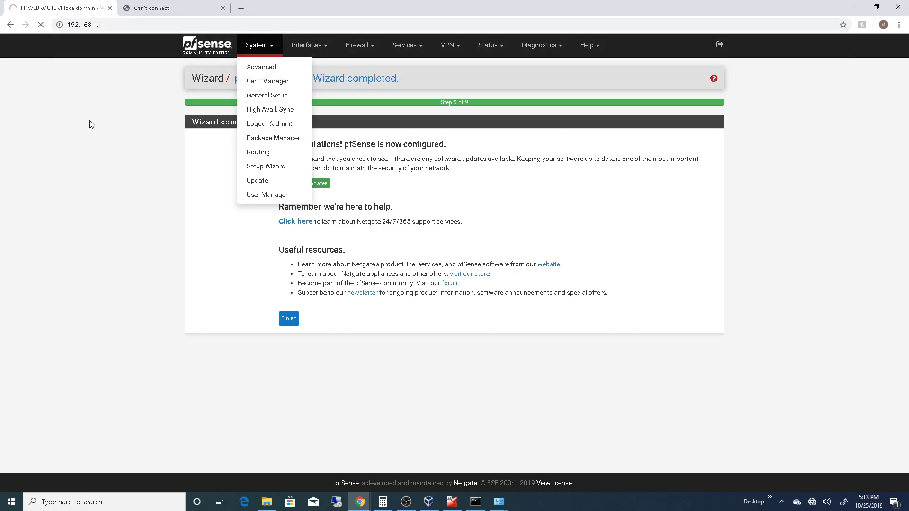
pyautogui.click(320, 48)
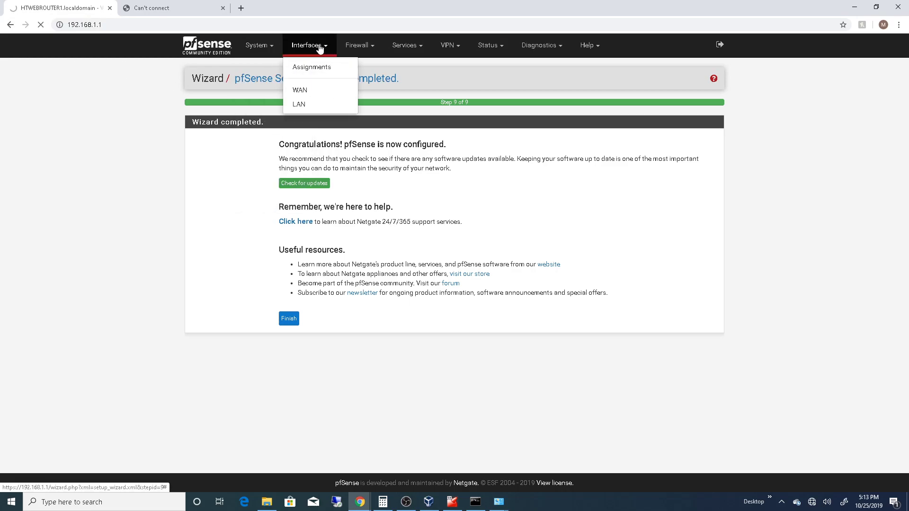
pyautogui.click(374, 47)
pyautogui.click(408, 47)
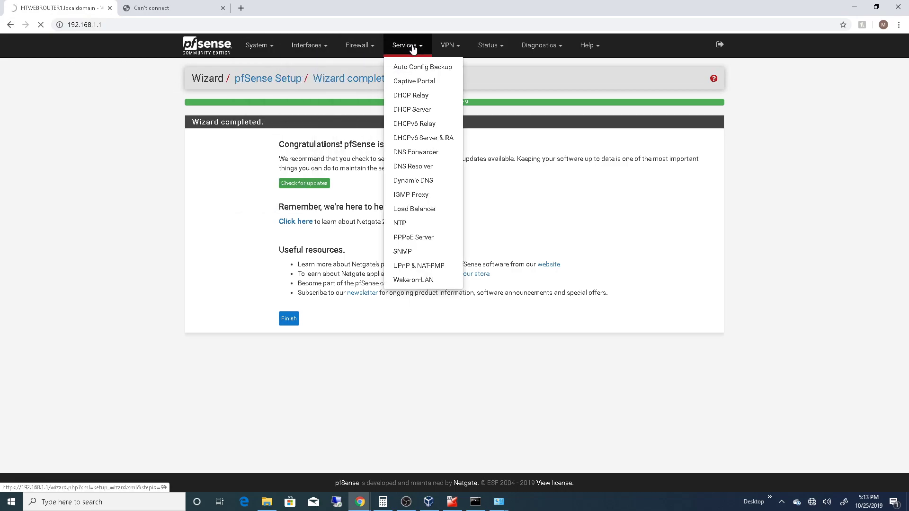
pyautogui.click(492, 48)
pyautogui.click(541, 46)
pyautogui.click(494, 51)
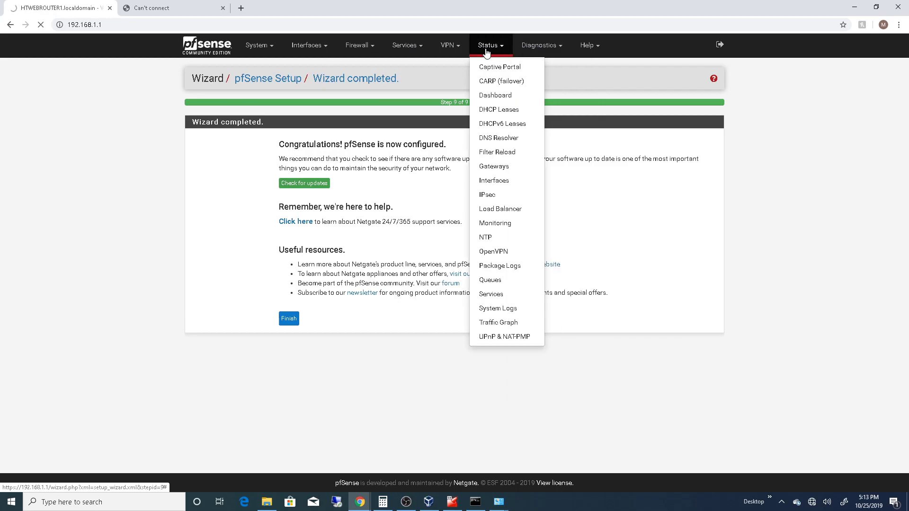
pyautogui.click(450, 47)
pyautogui.click(258, 47)
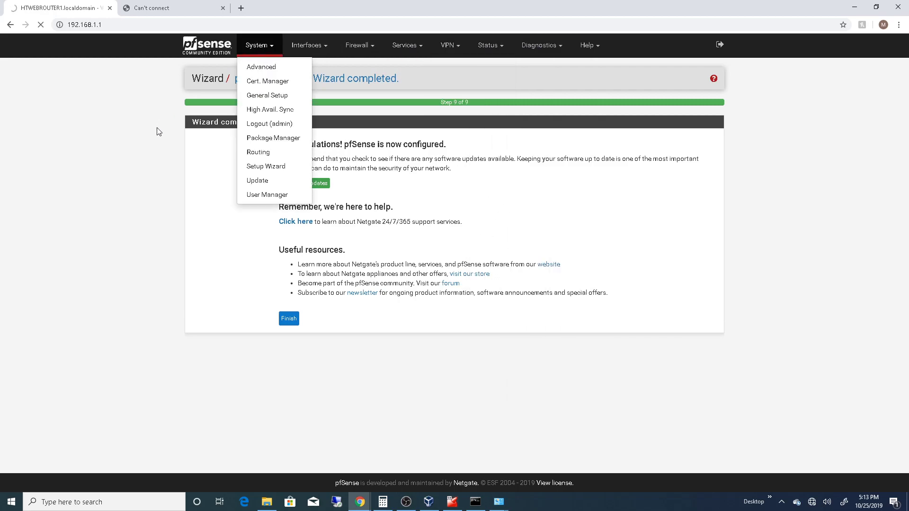
# - Close the stalled pfSense tab and load 192.168.1.1 in the remaining browser tab
pyautogui.click(110, 8)
pyautogui.click(135, 25)
pyautogui.write('192.168.1.1')
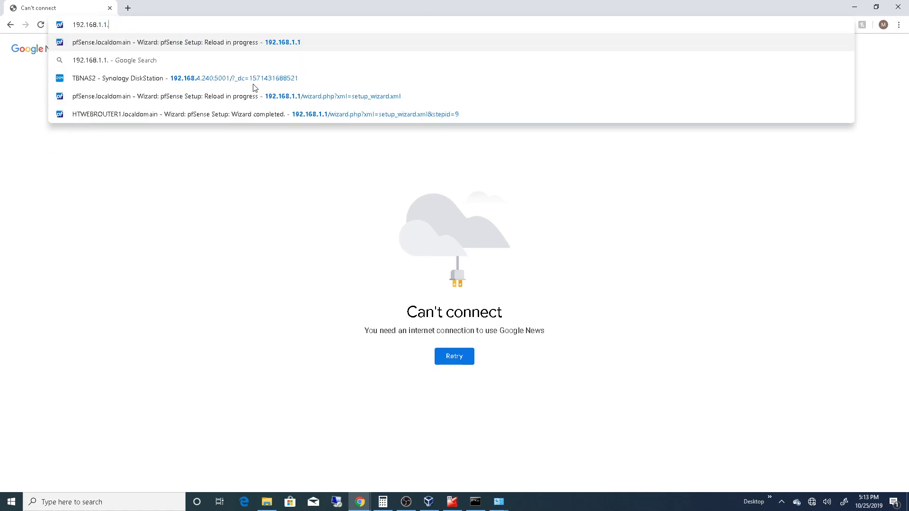
pyautogui.press('Return')
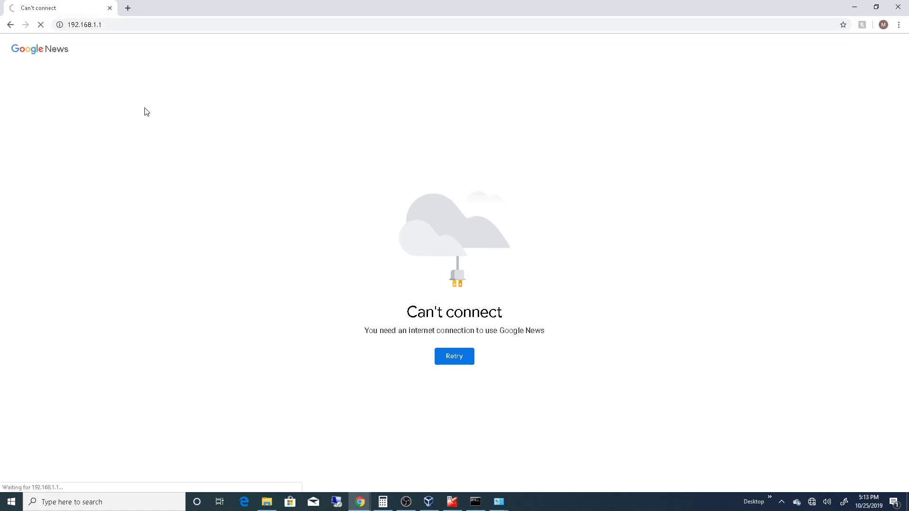
# - Switch to VirtualBox to inspect the PFSENSE VM1 console and the machine's configuration summary in the Manager
pyautogui.click(452, 502)
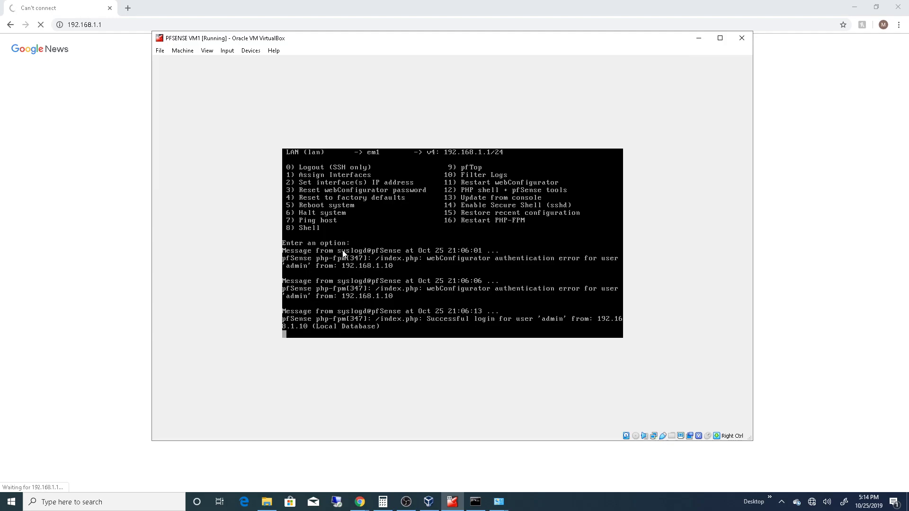
pyautogui.click(432, 505)
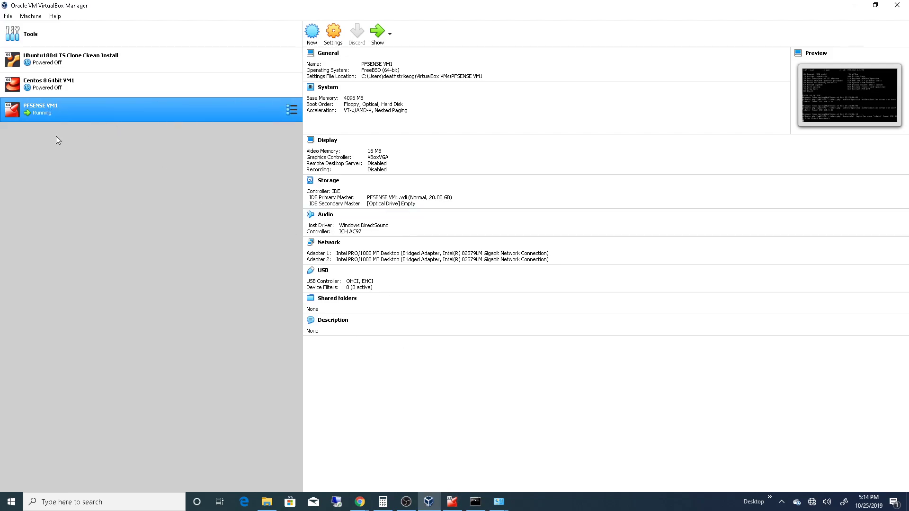
pyautogui.rightClick(53, 111)
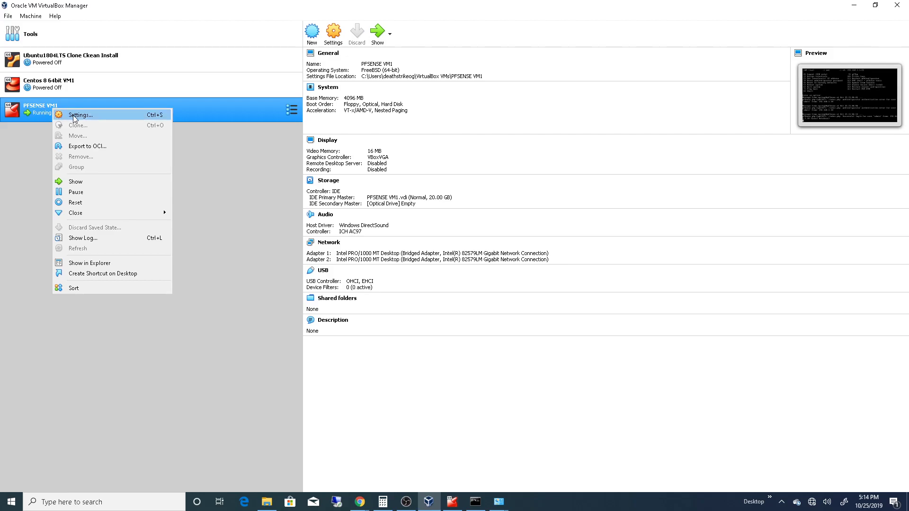
pyautogui.click(228, 197)
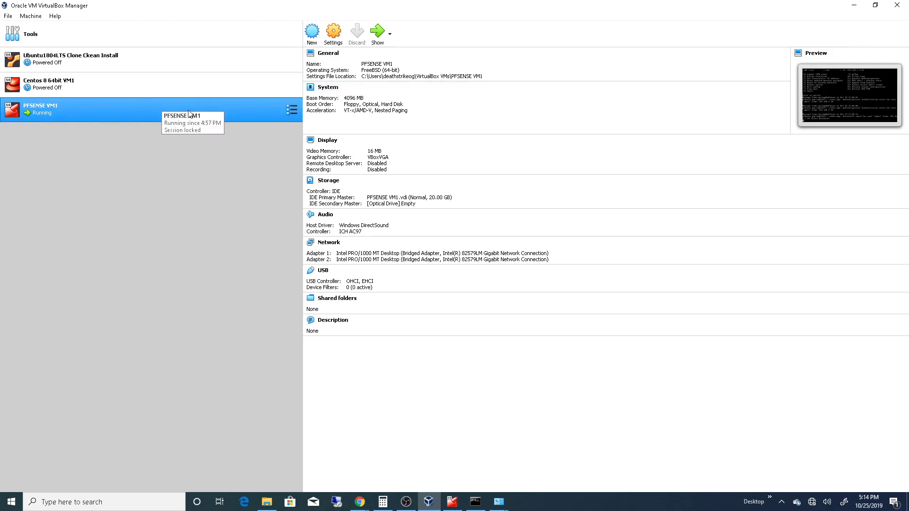
pyautogui.moveTo(359, 504)
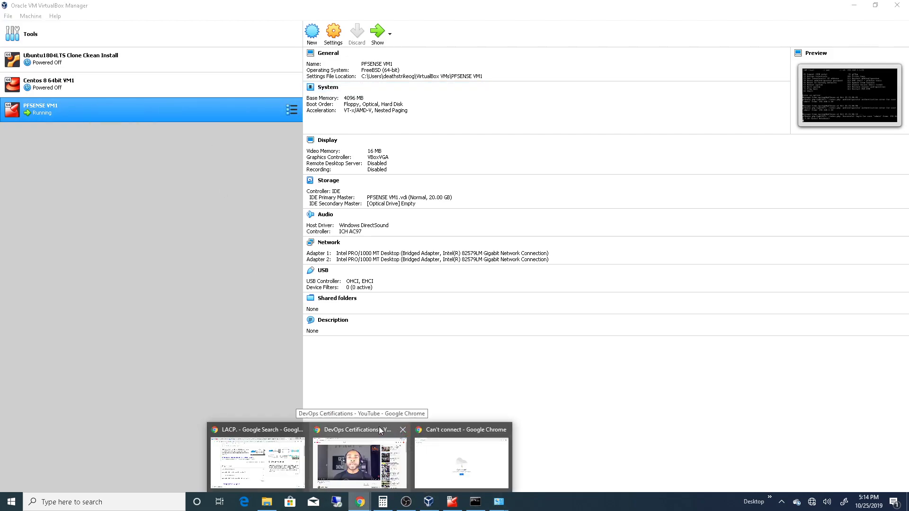
pyautogui.click(403, 430)
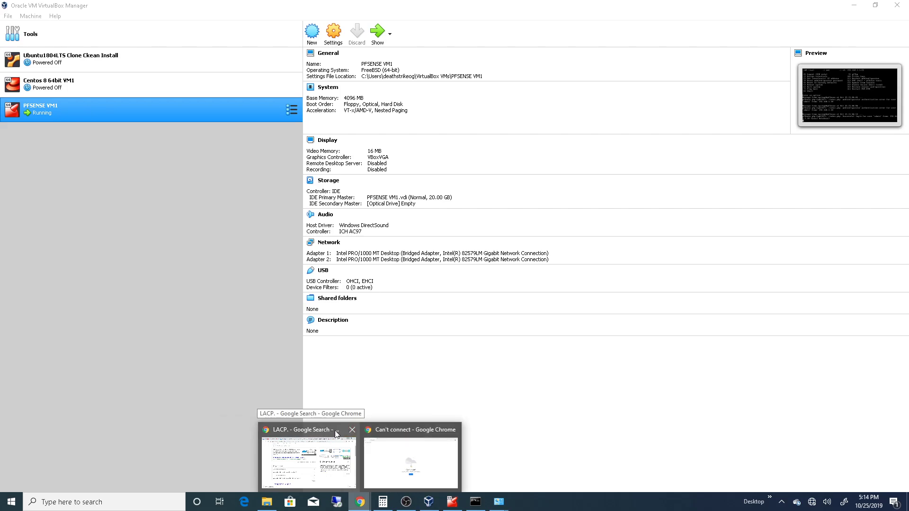
pyautogui.click(352, 431)
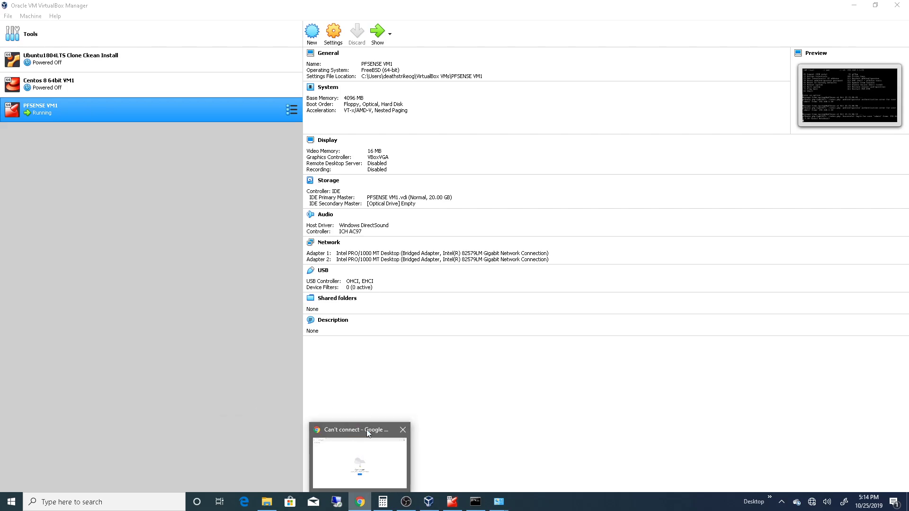
pyautogui.click(365, 440)
pyautogui.click(125, 27)
pyautogui.press('Return')
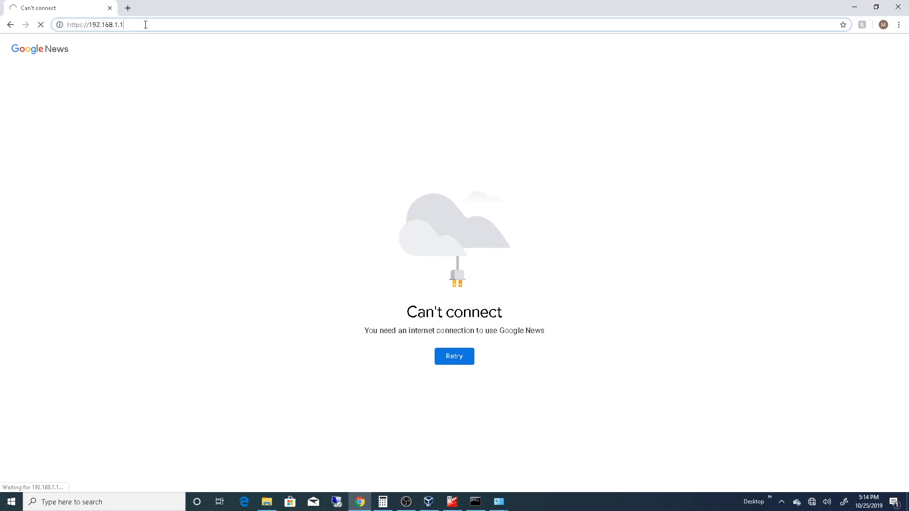
# - Test internet access by requesting cnn.com in a new browser tab, and close that tab again
pyautogui.click(128, 8)
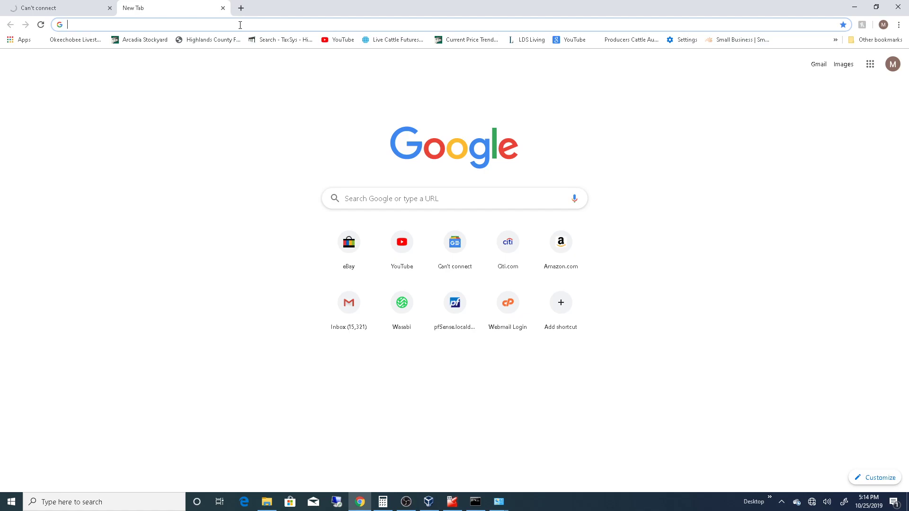
pyautogui.write('cnn')
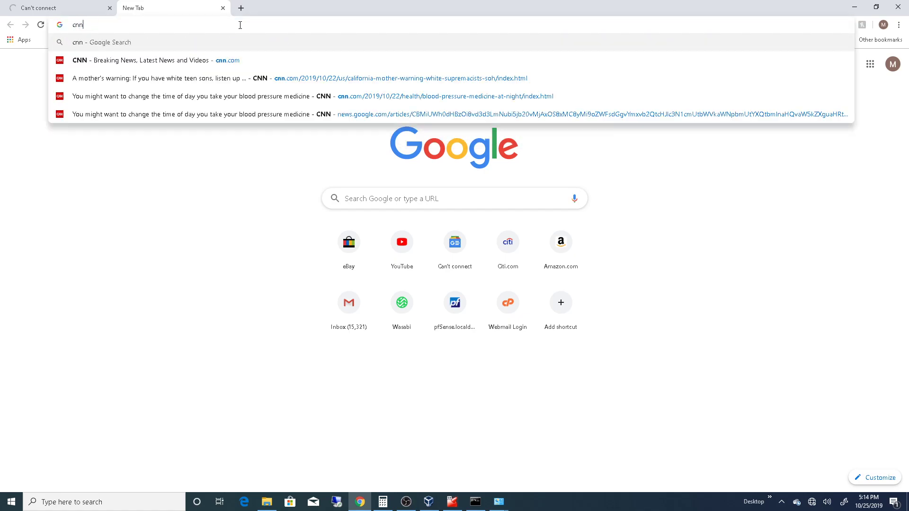
pyautogui.write('.com')
pyautogui.press('Return')
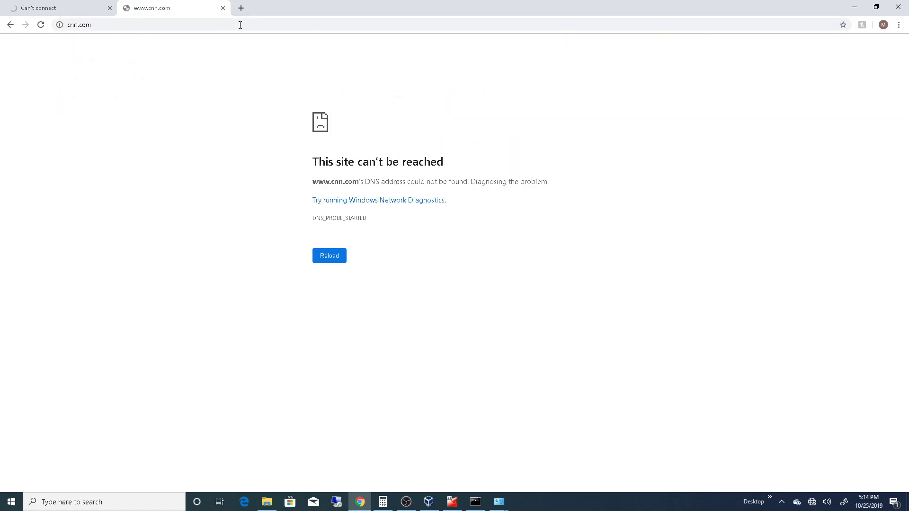
pyautogui.click(223, 8)
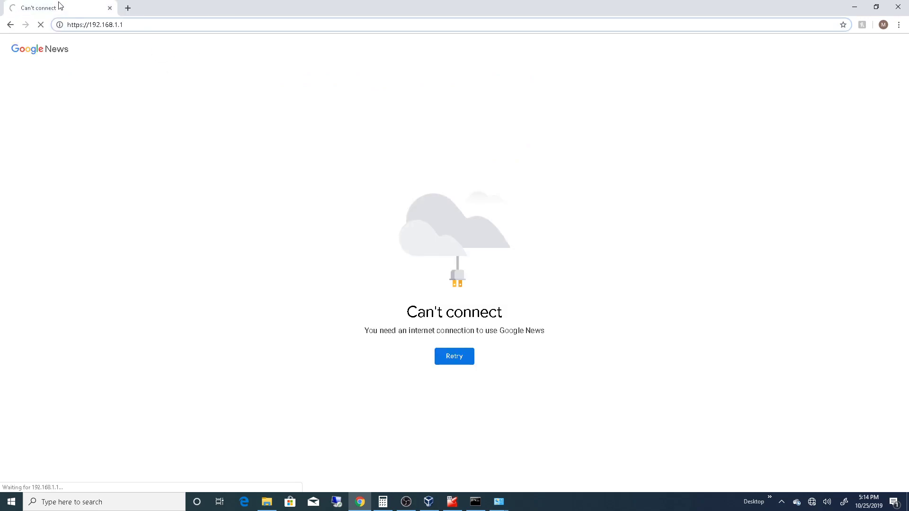
# - Minimize the browser and reset the running PFSENSE VM1 virtual machine from VirtualBox Manager, confirming the reset
pyautogui.click(855, 7)
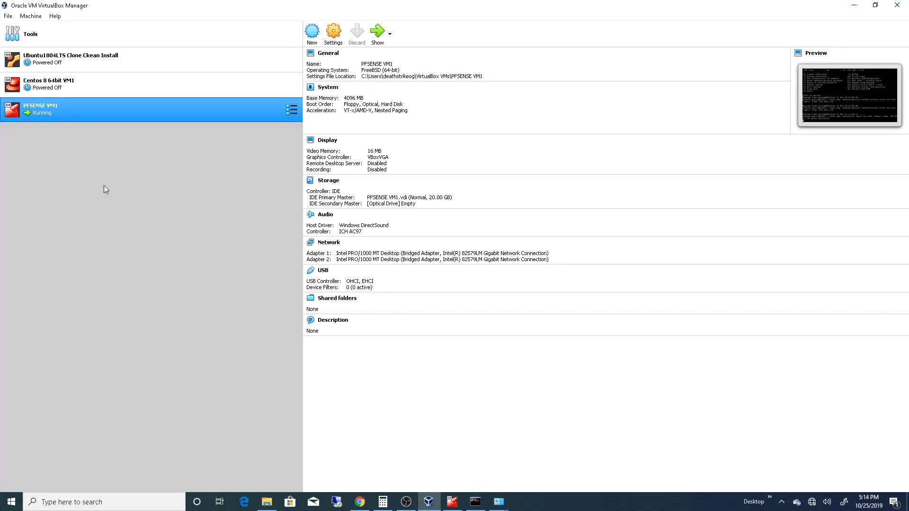
pyautogui.rightClick(58, 112)
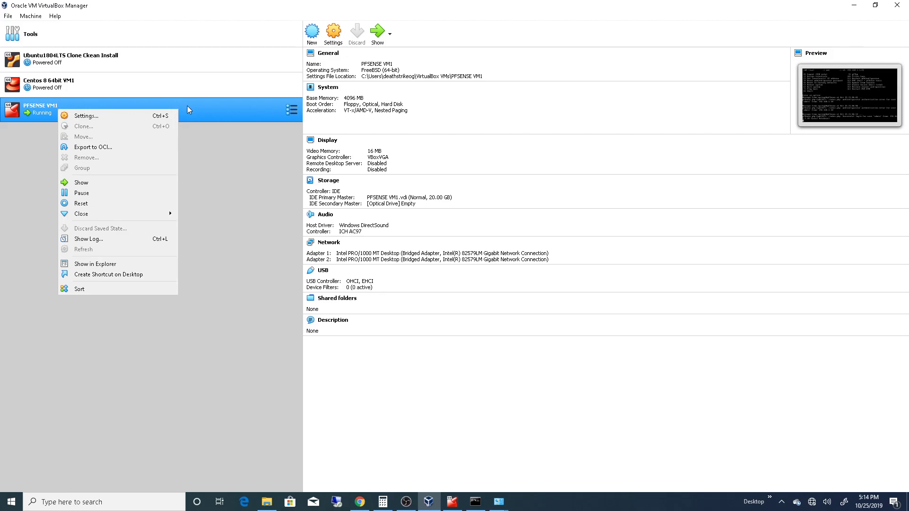
pyautogui.moveTo(104, 215)
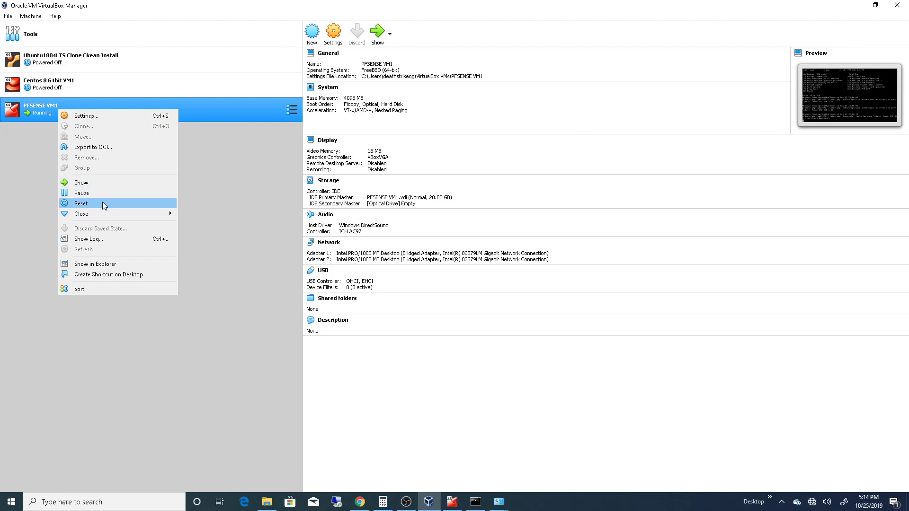
pyautogui.click(102, 202)
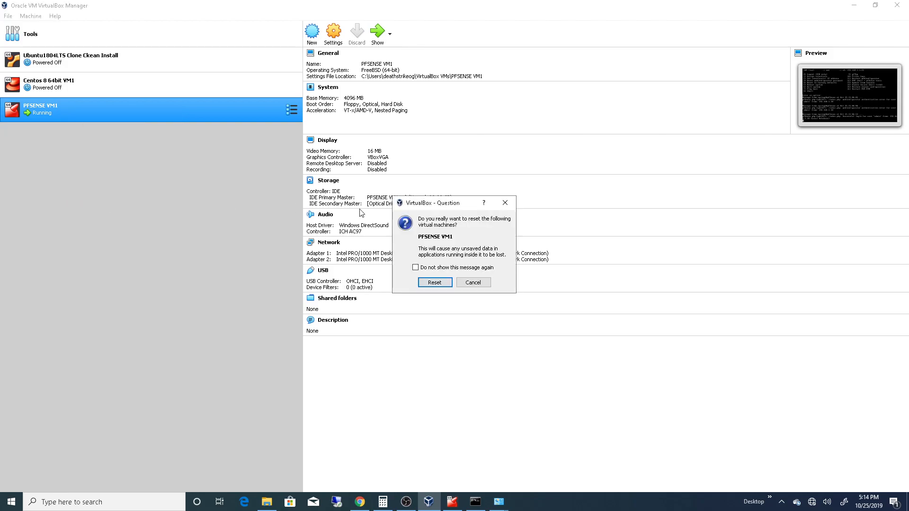
pyautogui.click(435, 283)
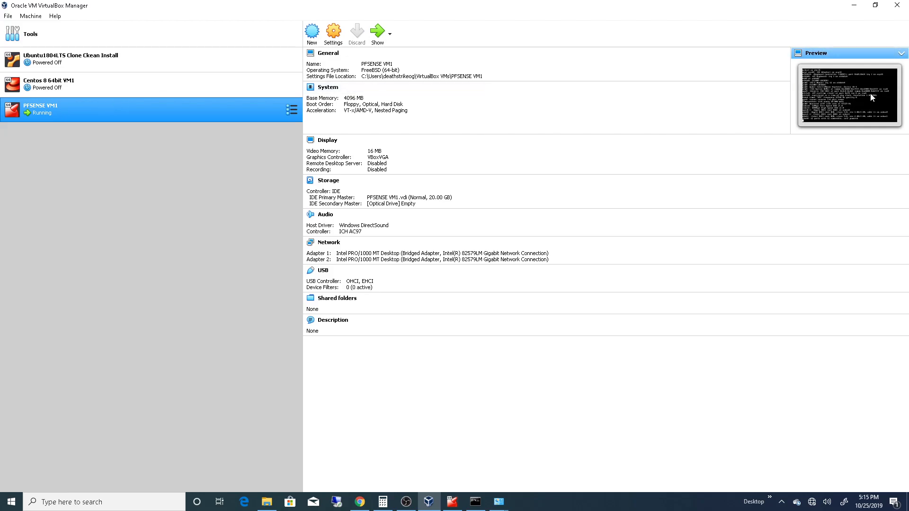
# - Bring up the PFSENSE VM1 console and move its window toward the middle of the screen to watch the boot
pyautogui.click(459, 506)
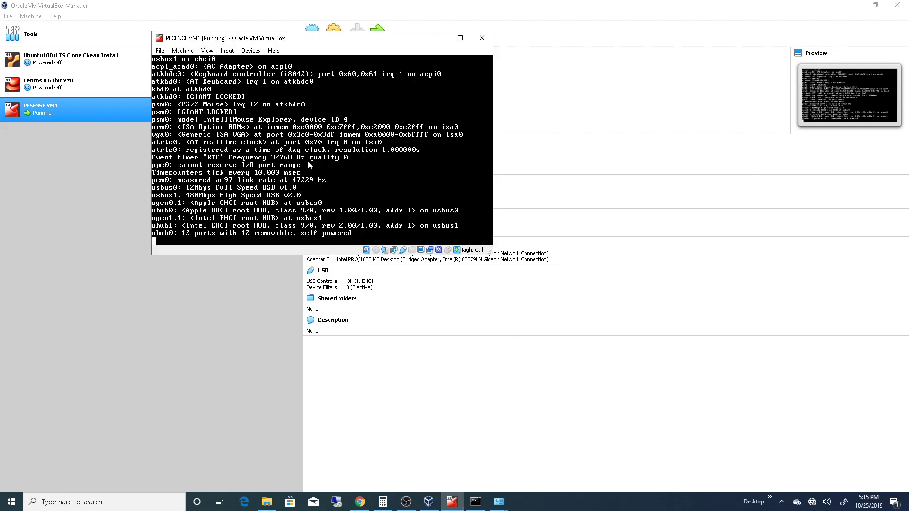
pyautogui.moveTo(364, 40); pyautogui.dragTo(478, 154)
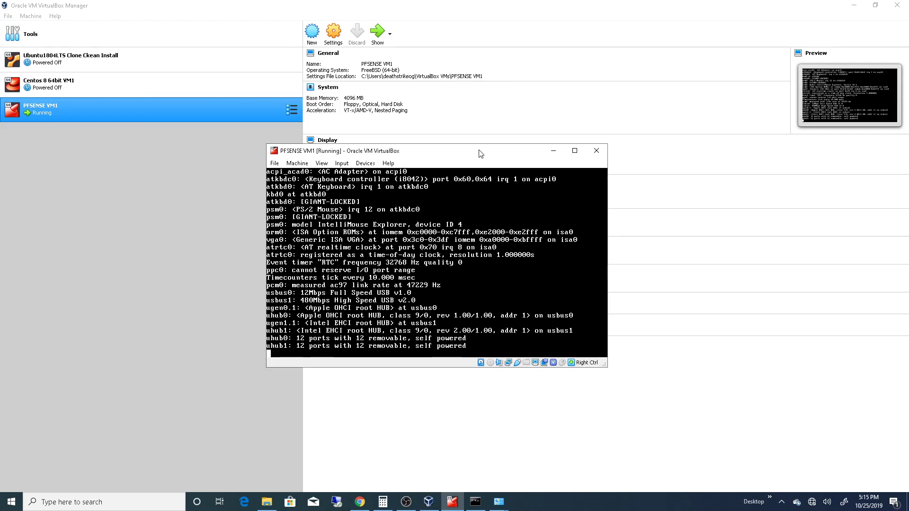
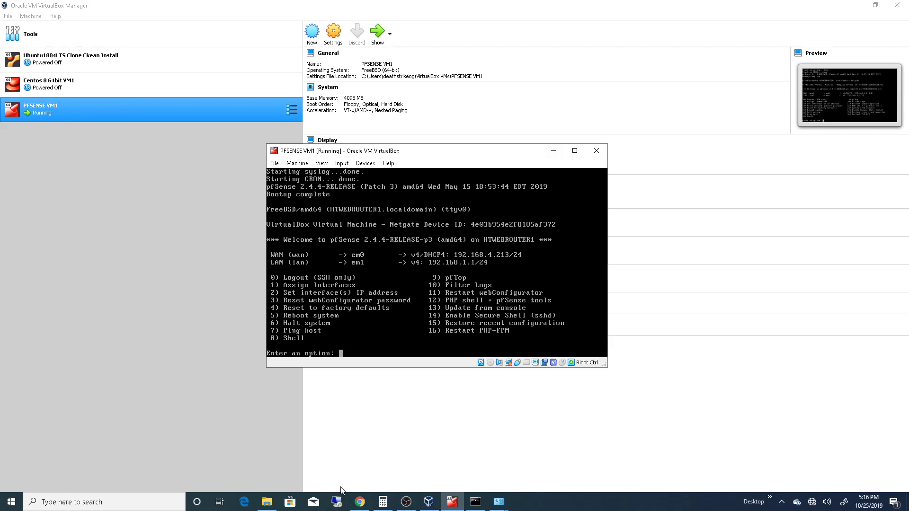
# - Close the open Chrome window, then minimize VirtualBox Manager and relaunch Chrome from the desktop
pyautogui.click(360, 502)
pyautogui.click(118, 24)
pyautogui.click(109, 9)
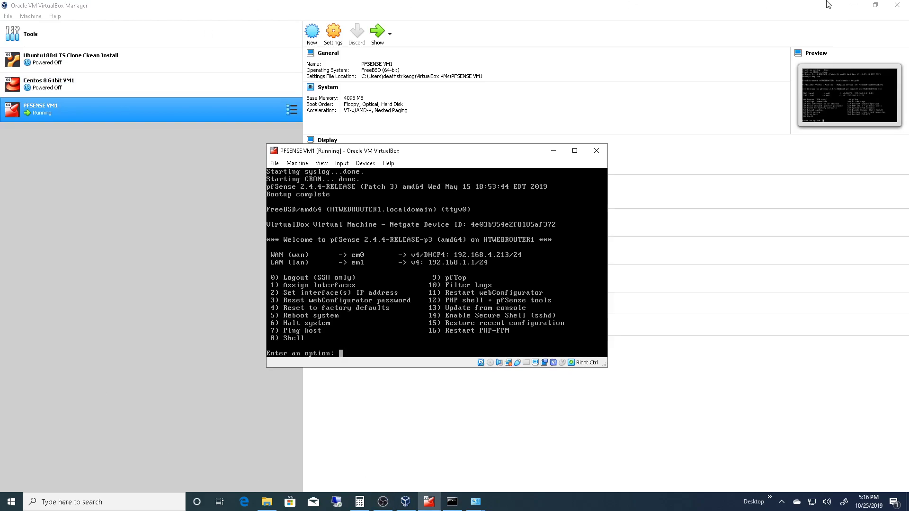
pyautogui.click(854, 5)
pyautogui.doubleClick(18, 258)
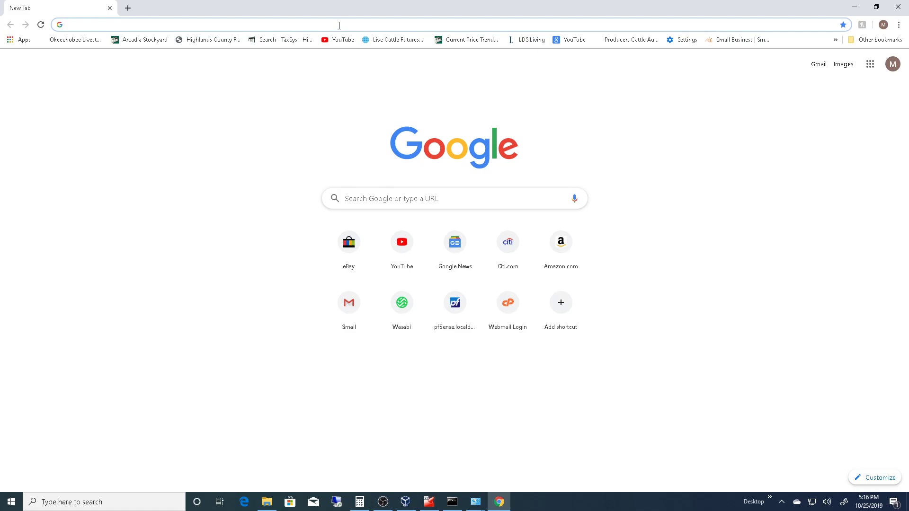
# - Load the pfSense web interface at 192.168.1.1
pyautogui.write('192.168.1.1')
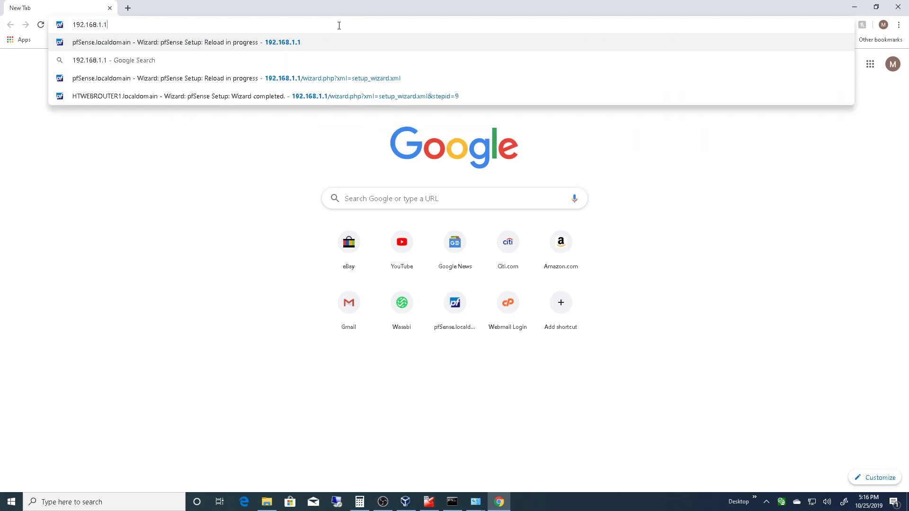
pyautogui.press('Return')
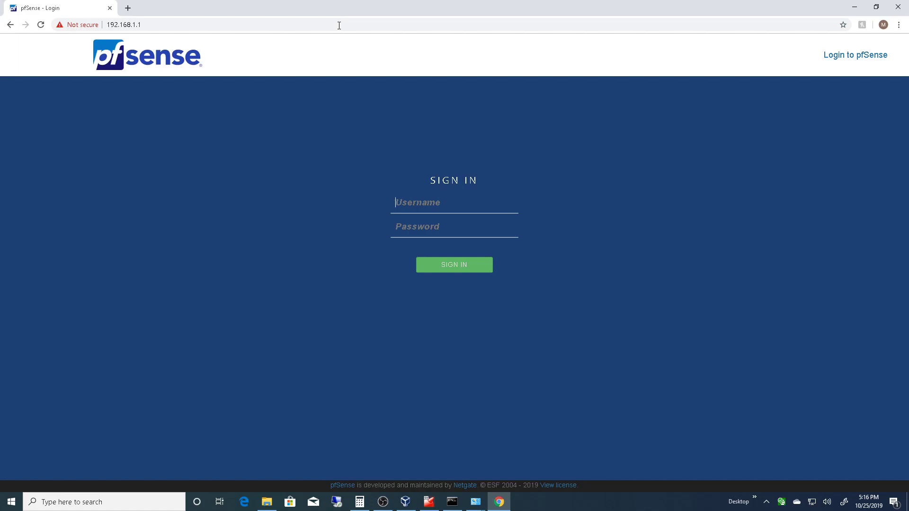
# - Sign in to pfSense as admin with the account password and accept the copyright and trademark notice
pyautogui.write('admin')
pyautogui.press('Tab')
pyautogui.write('**********')
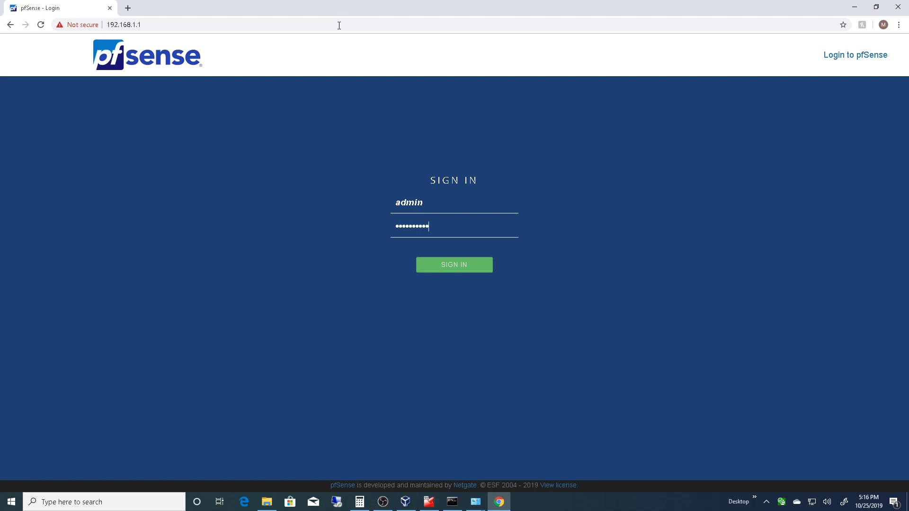
pyautogui.press('Return')
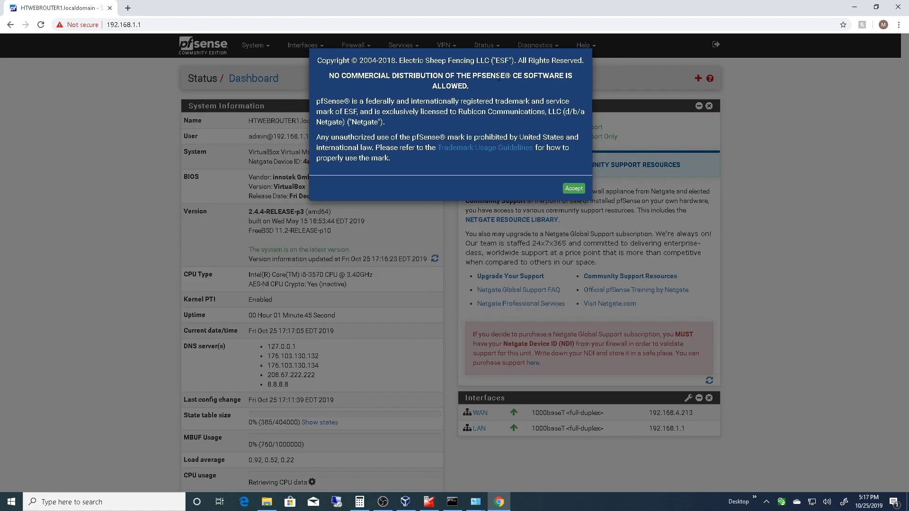
pyautogui.click(574, 189)
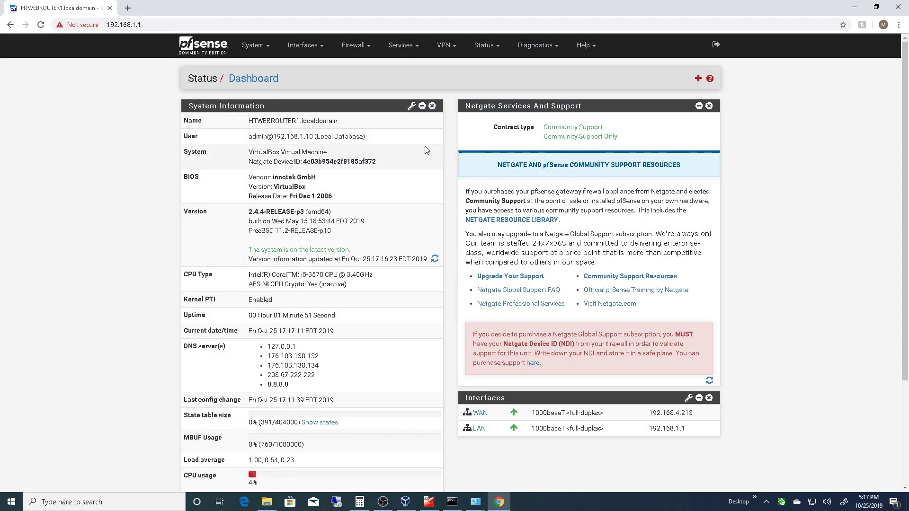
# - Review the dashboard's system information, including the version update status, state table size and resource usage
pyautogui.moveTo(249, 249); pyautogui.dragTo(383, 257)
pyautogui.click(354, 299)
pyautogui.scroll(-3, 360, 284)
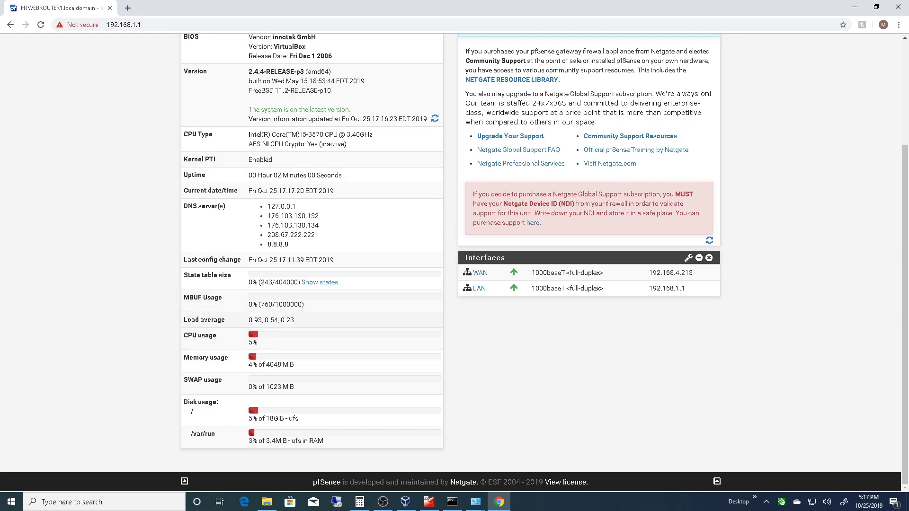
pyautogui.moveTo(275, 283)
pyautogui.mouseDown()
pyautogui.moveTo(298, 283)
pyautogui.moveTo(277, 283)
pyautogui.mouseUp()
pyautogui.click(294, 282)
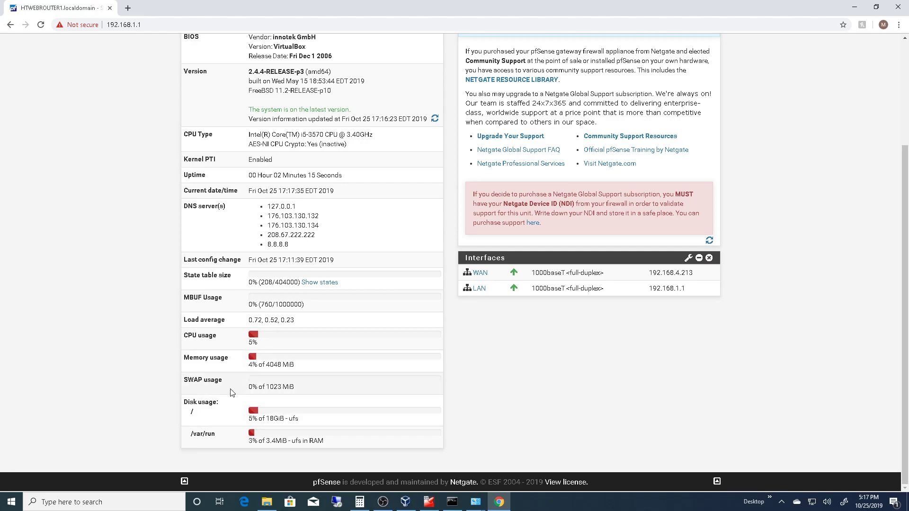
pyautogui.scroll(3, 265, 360)
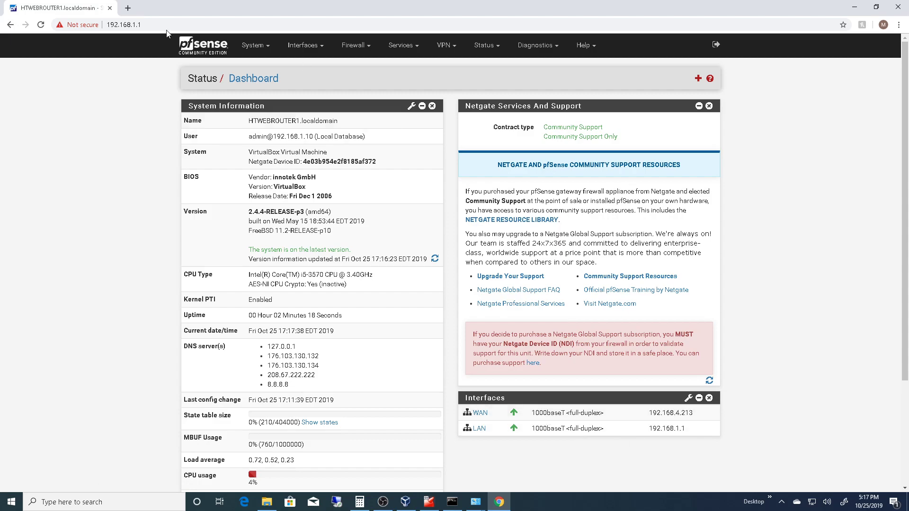
# - Test internet access by opening news.google.com in a new browser tab
pyautogui.click(128, 8)
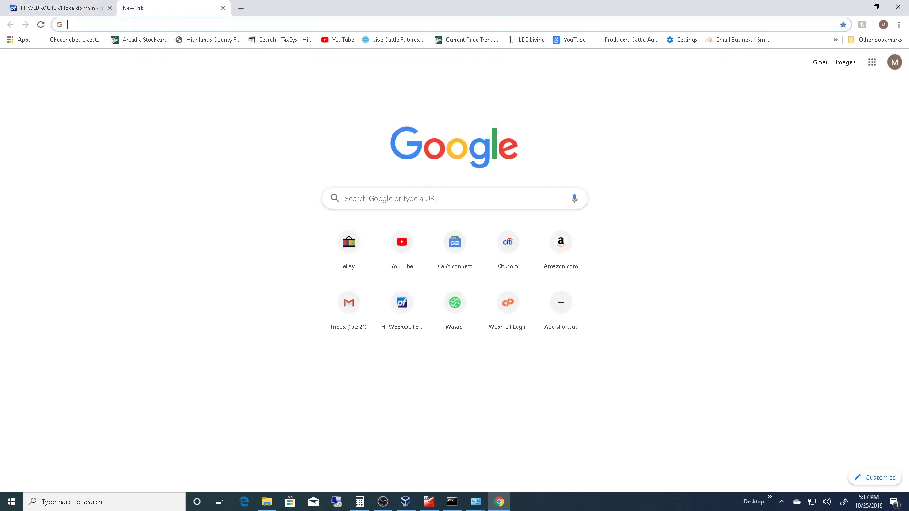
pyautogui.write('news.goog')
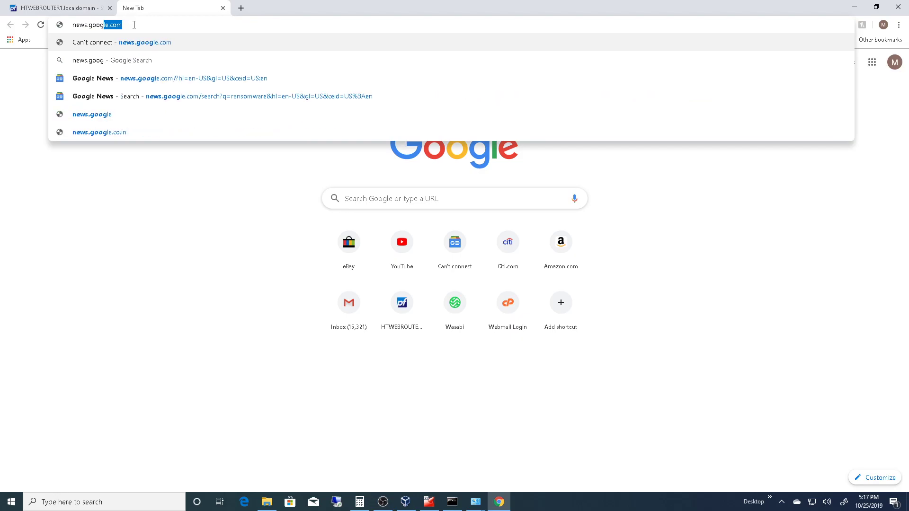
pyautogui.press('Return')
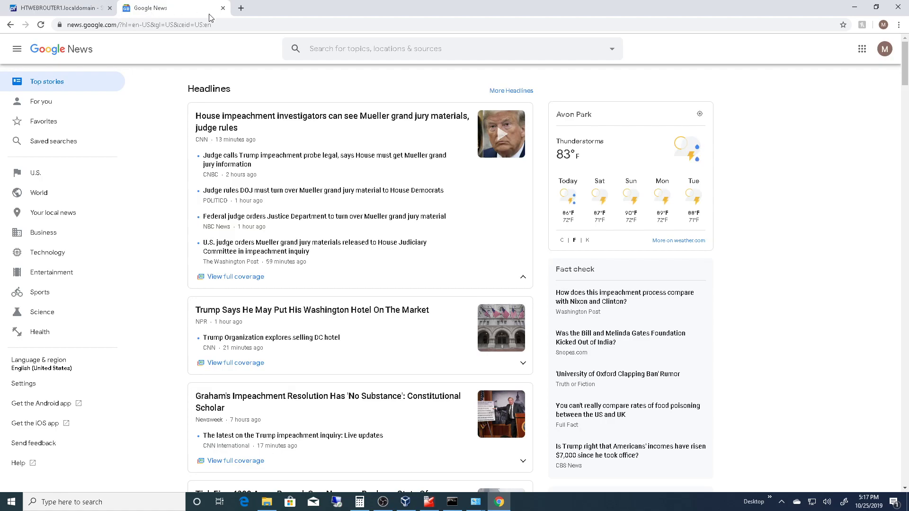
# - Switch to Command Prompt and run ipconfig to check the host's network addresses
pyautogui.click(452, 502)
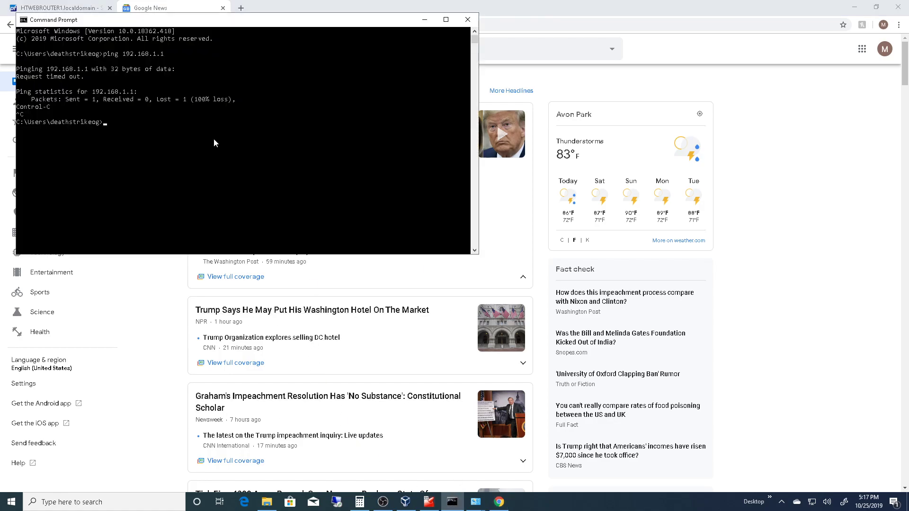
pyautogui.write('ipconfig')
pyautogui.press('Return')
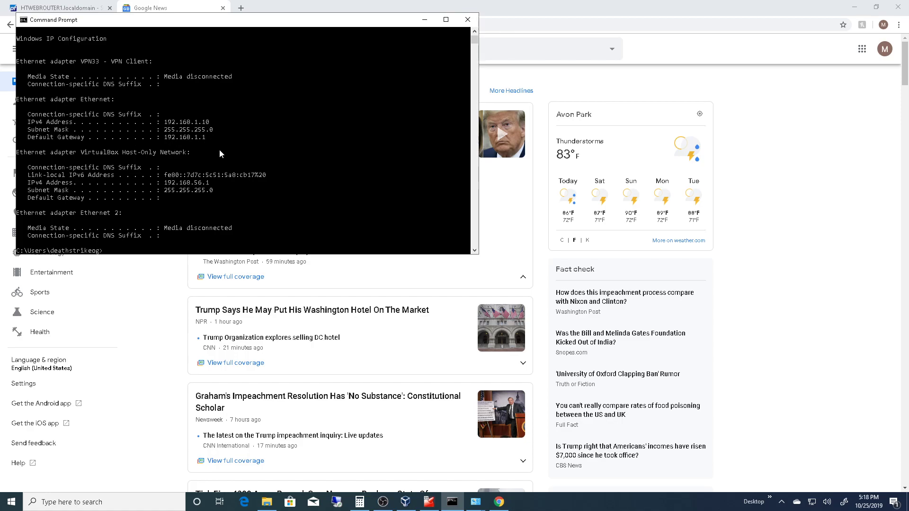
# - Ping the pfSense LAN gateway at 192.168.1.1
pyautogui.write('ping ')
pyautogui.write('191')
pyautogui.write('.')
pyautogui.write('168.1.1')
pyautogui.press('Return')
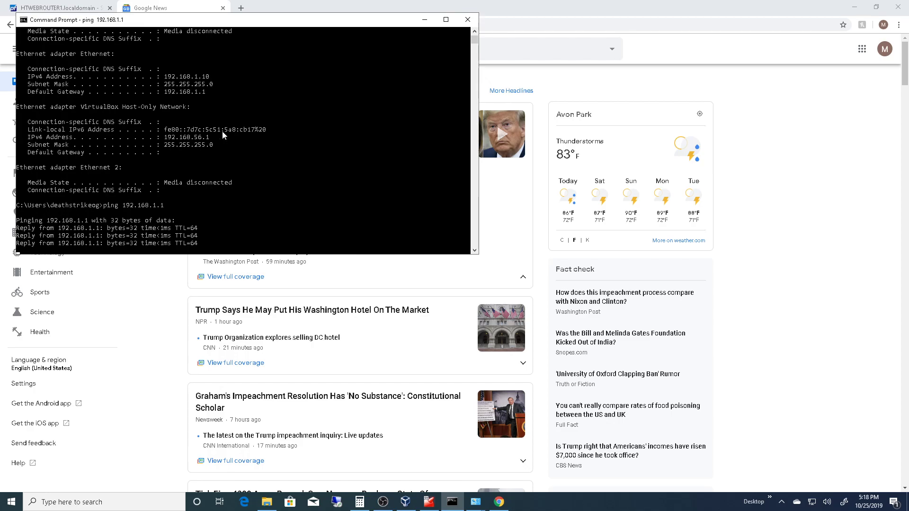
# - Ping the public DNS server 8.8.8.8 and stop the ping early
pyautogui.write('ping 8.8.8.8')
pyautogui.press('Return')
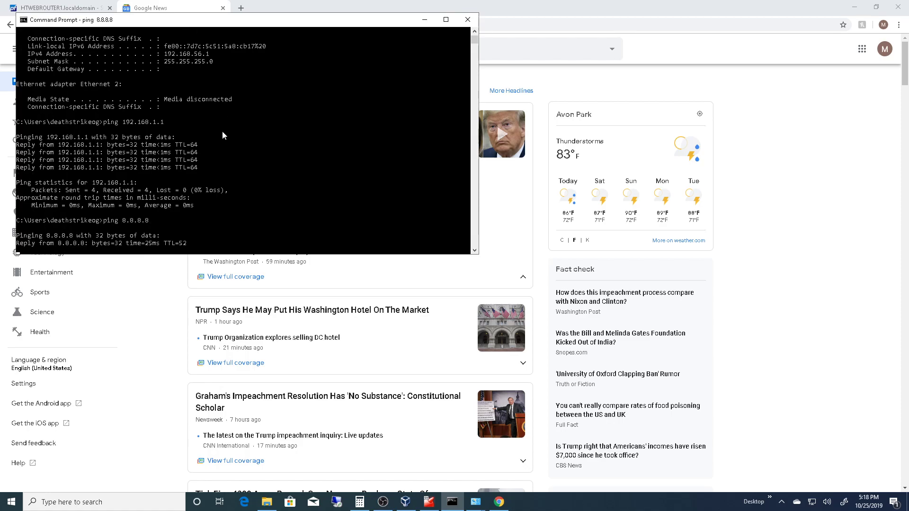
pyautogui.hotkey('ctrl', 'c')
# - Ping google.com to test name resolution, and stop the ping early
pyautogui.write('pi')
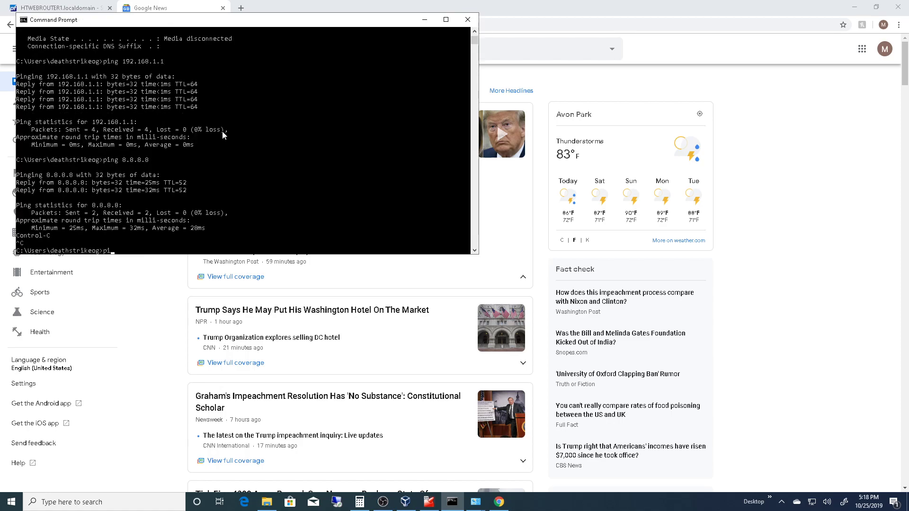
pyautogui.write('ng goolge')
pyautogui.press('BackSpace')
pyautogui.press('BackSpace')
pyautogui.write('le.com')
pyautogui.press('Return')
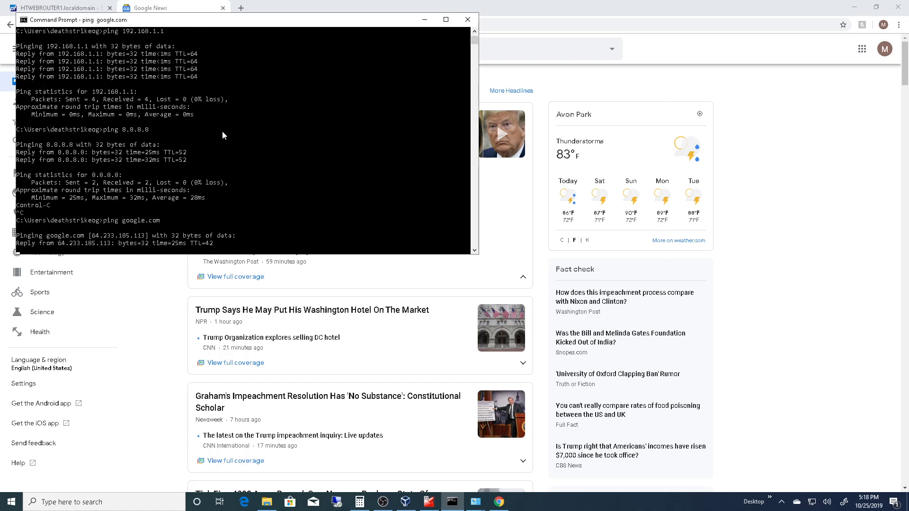
pyautogui.hotkey('ctrl', 'c')
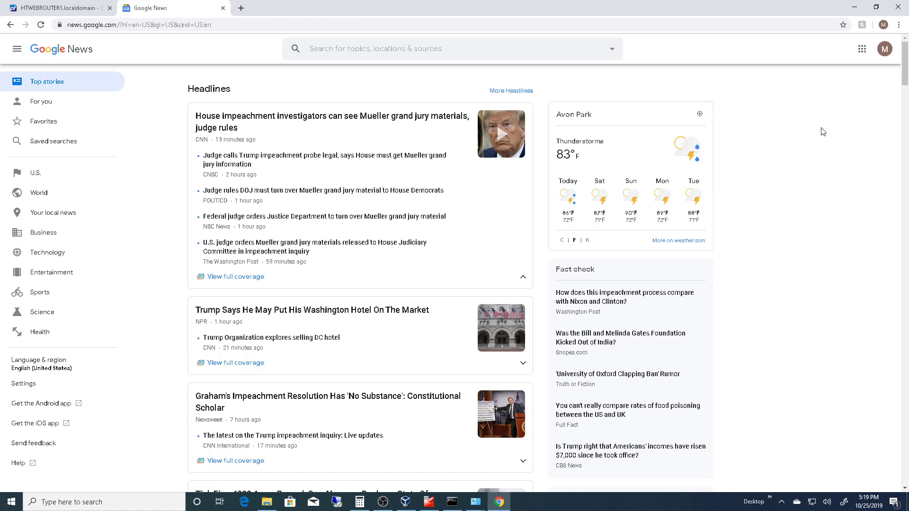
# - Return to the pfSense dashboard in Chrome and look over its system information down to the disk usage
pyautogui.click(63, 8)
pyautogui.scroll(-1, 356, 218)
pyautogui.scroll(-2, 356, 218)
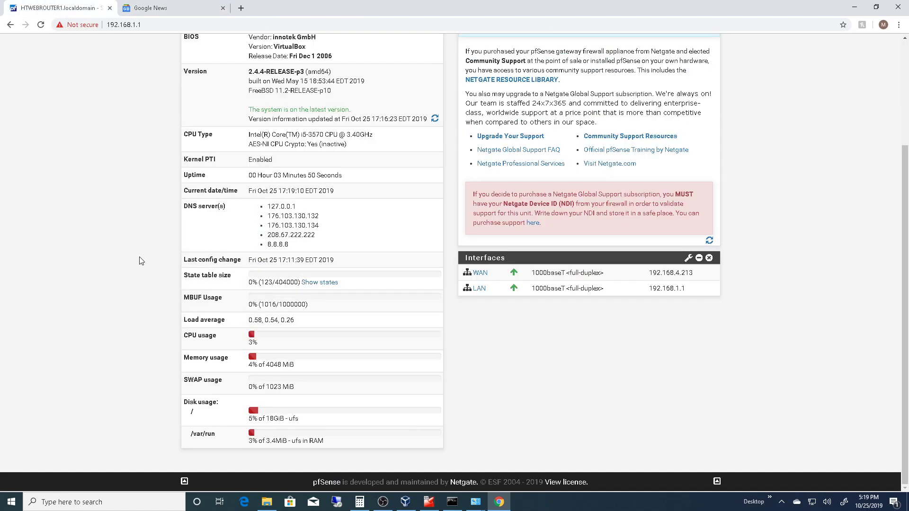
pyautogui.scroll(3, 138, 257)
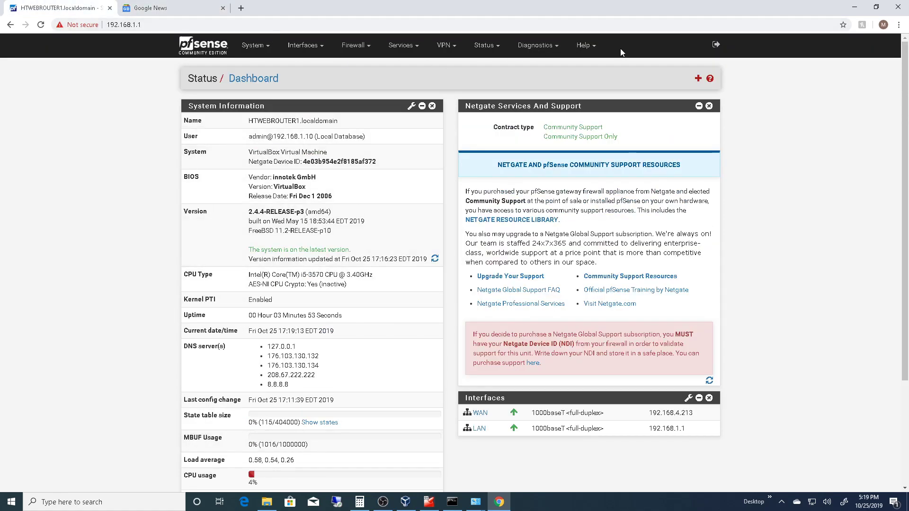
# - Look through the interface, firewall, service and VPN options, view the OpenVPN servers page, and return to the dashboard
pyautogui.click(260, 47)
pyautogui.click(312, 48)
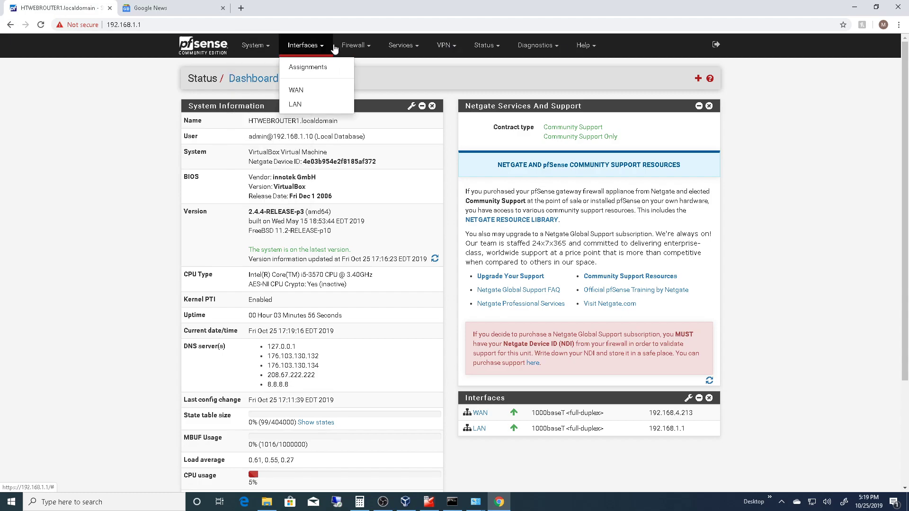
pyautogui.click(356, 47)
pyautogui.click(408, 47)
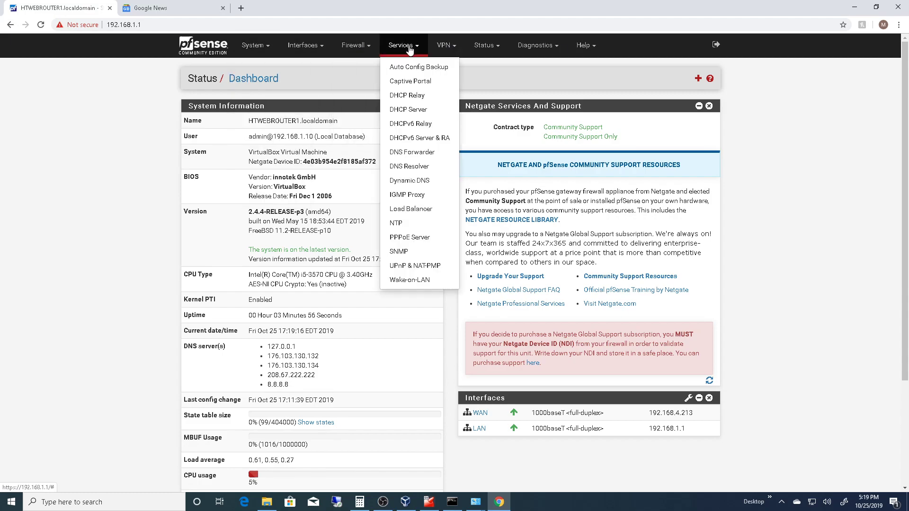
pyautogui.click(445, 48)
pyautogui.click(480, 50)
pyautogui.click(445, 47)
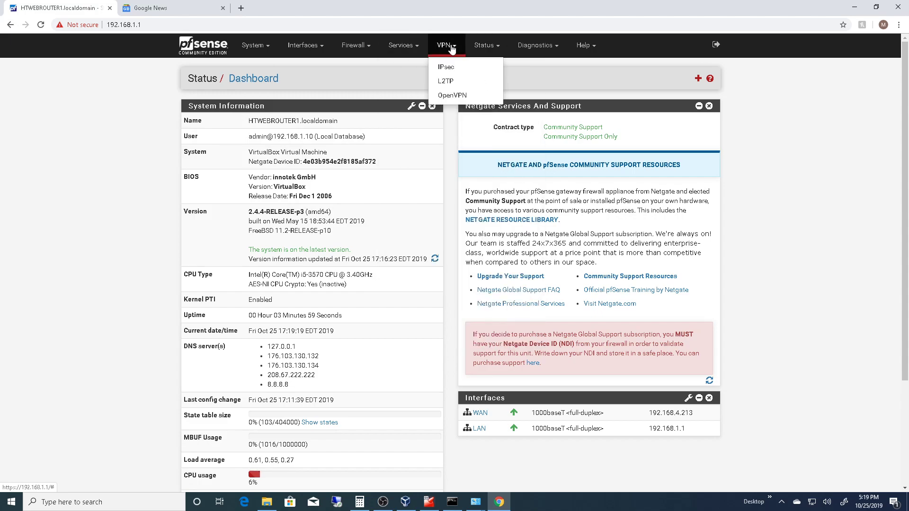
pyautogui.click(452, 96)
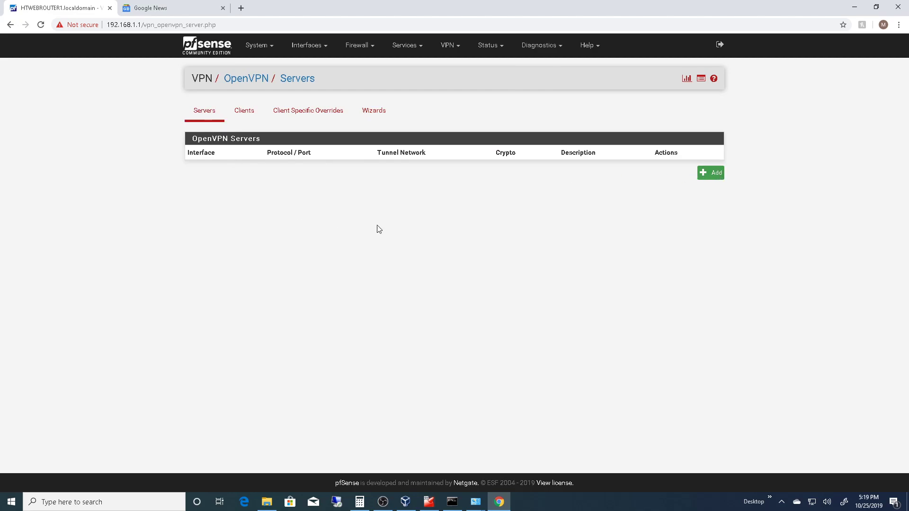
pyautogui.click(266, 48)
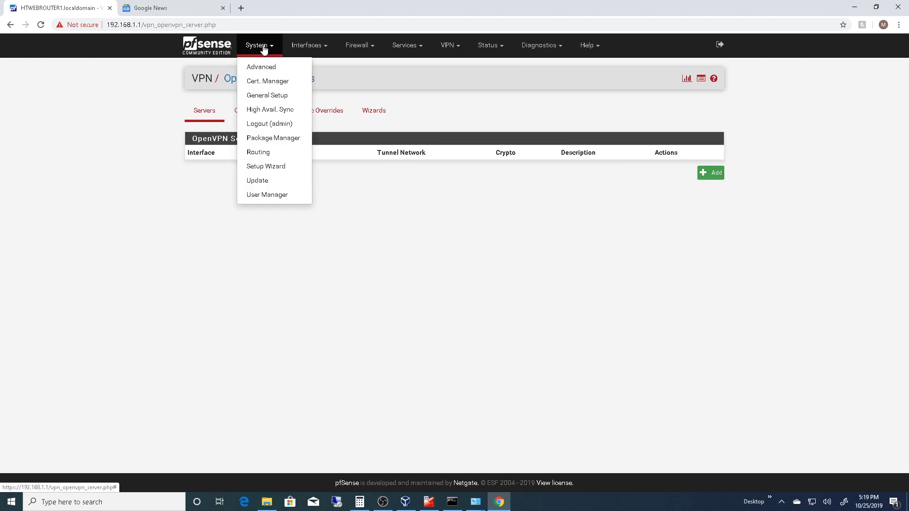
pyautogui.click(208, 51)
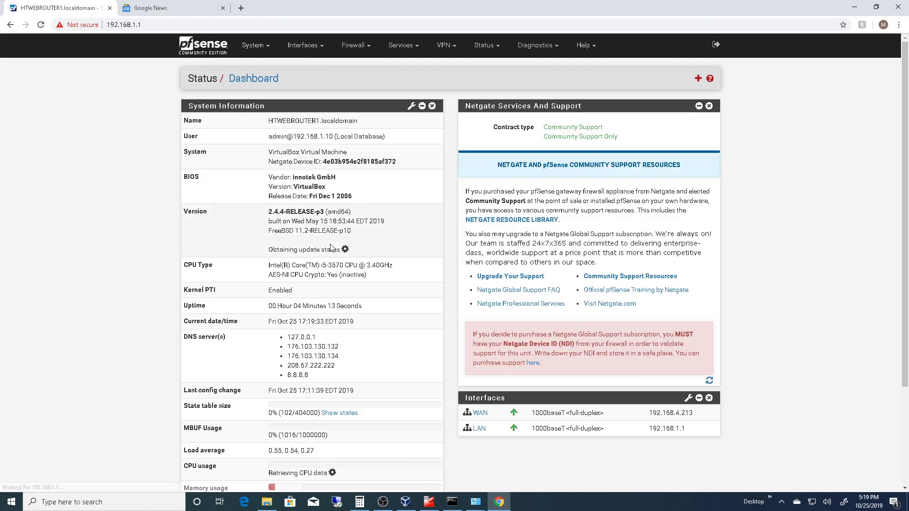
# - Open the General Setup page and review its hostname, DNS server, localization and webConfigurator settings
pyautogui.click(260, 46)
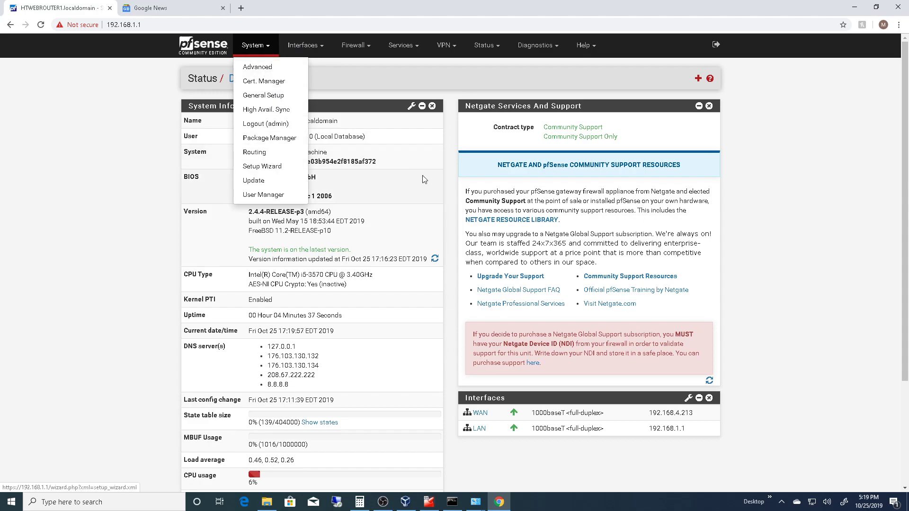
pyautogui.click(268, 96)
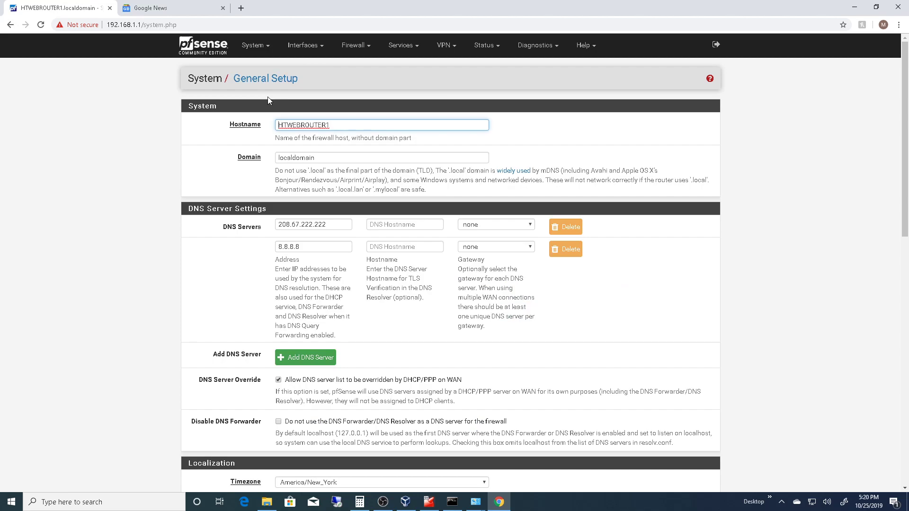
pyautogui.scroll(-1, 137, 113)
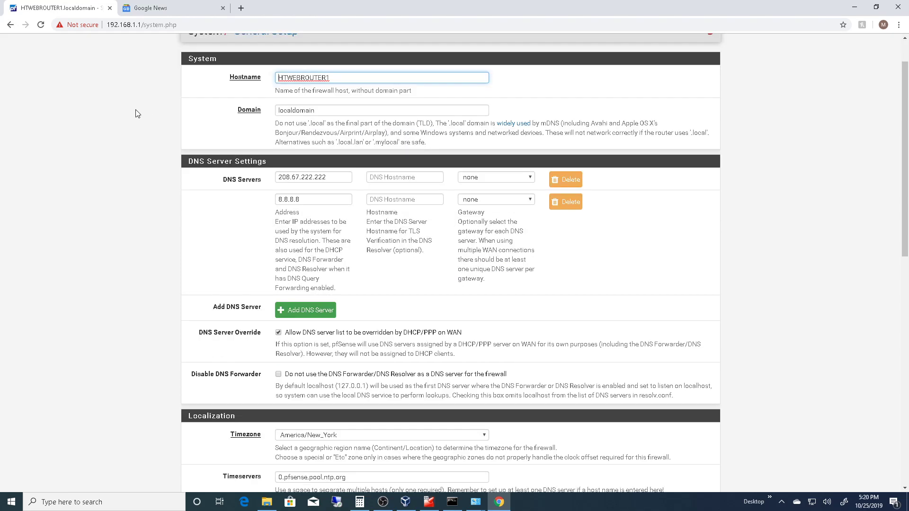
pyautogui.scroll(-9, 164, 149)
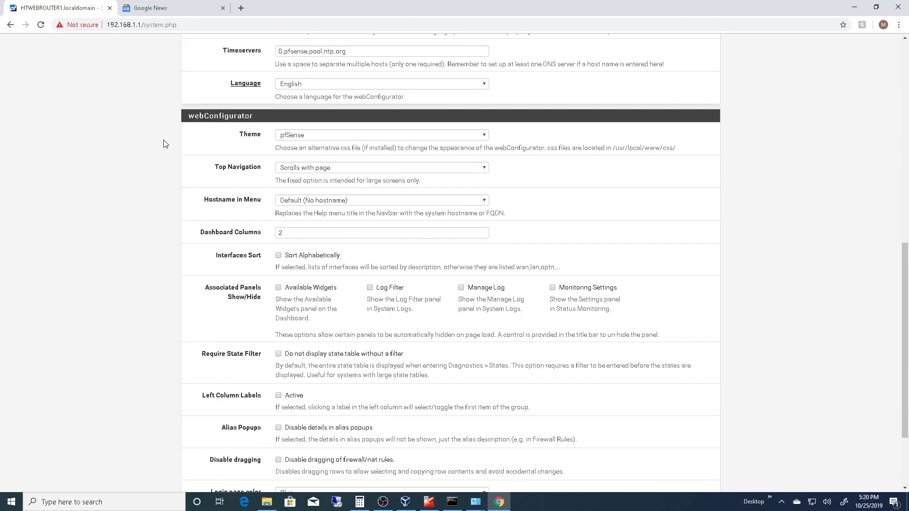
pyautogui.scroll(-3, 165, 144)
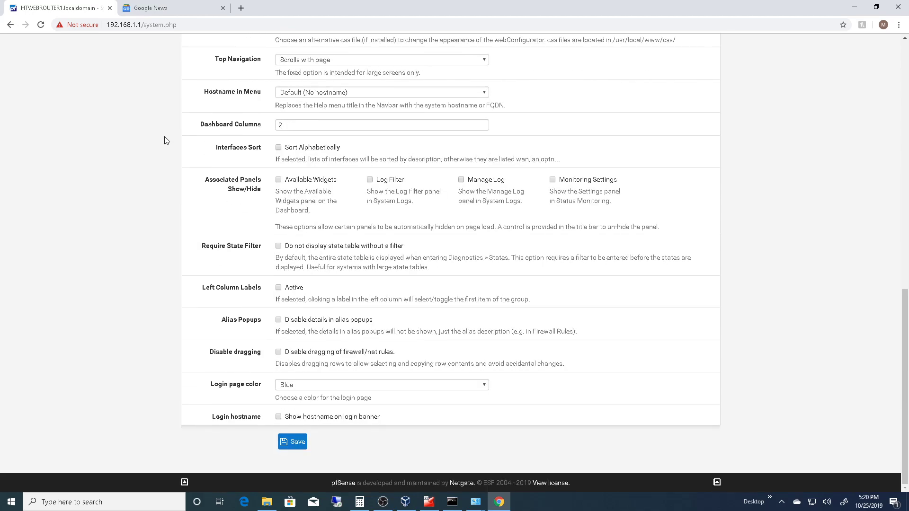
pyautogui.scroll(12, 244, 185)
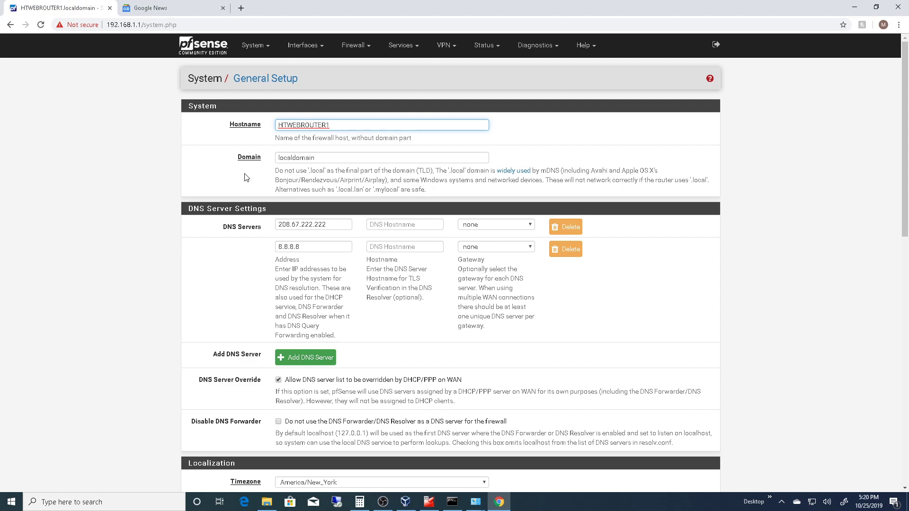
# - Look through the interface, firewall, services, VPN, status, diagnostics and help options, and return to the dashboard
pyautogui.click(298, 47)
pyautogui.click(356, 45)
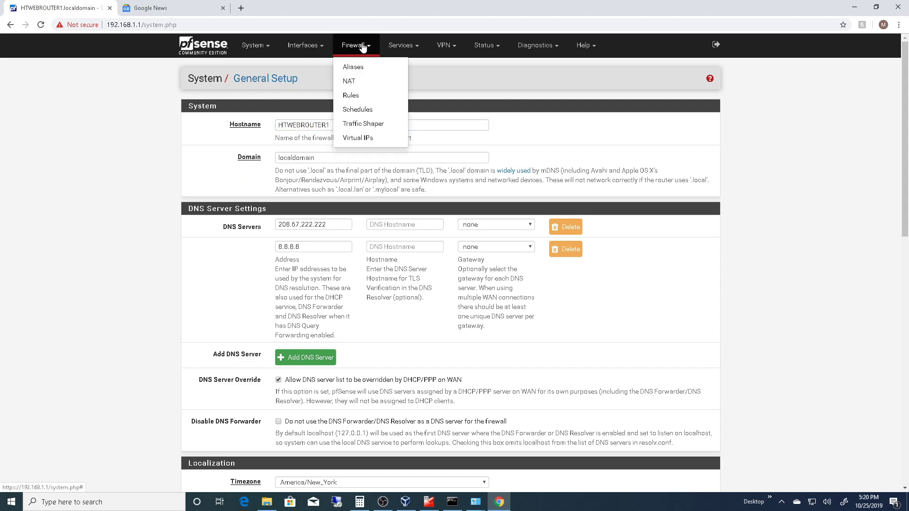
pyautogui.click(408, 46)
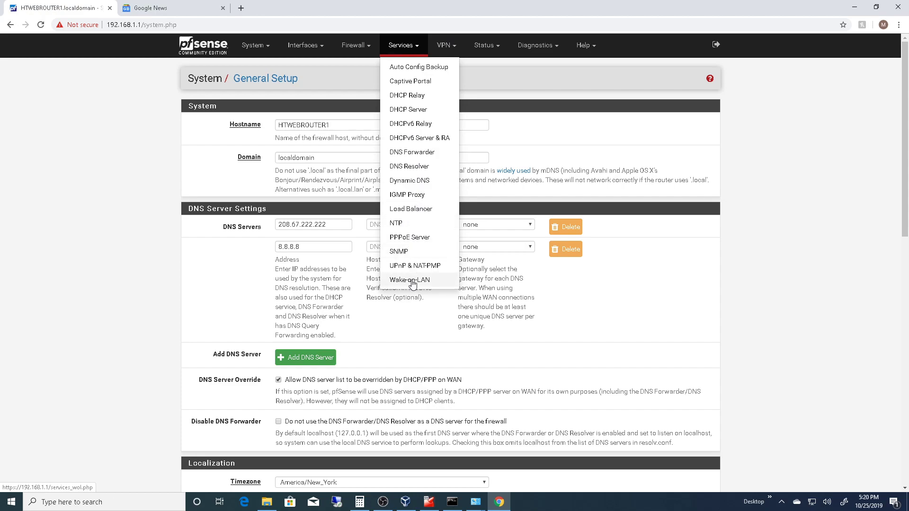
pyautogui.click(445, 46)
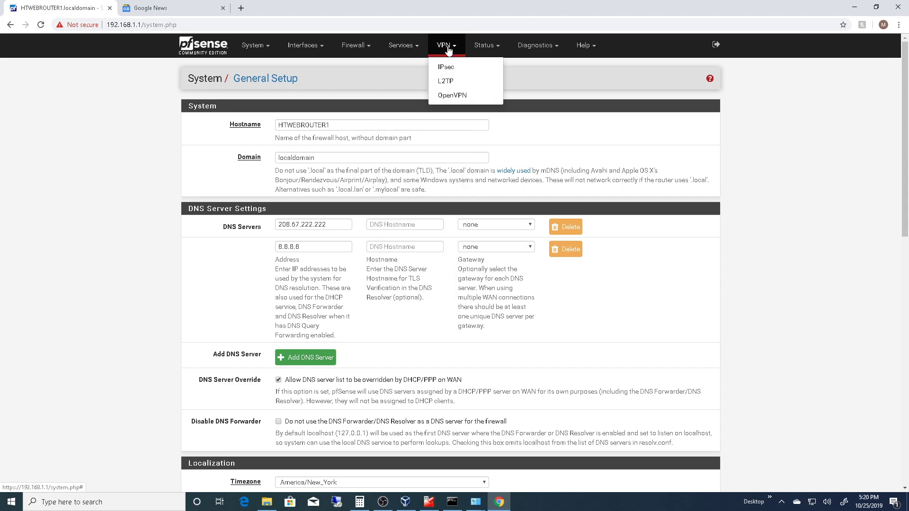
pyautogui.click(487, 45)
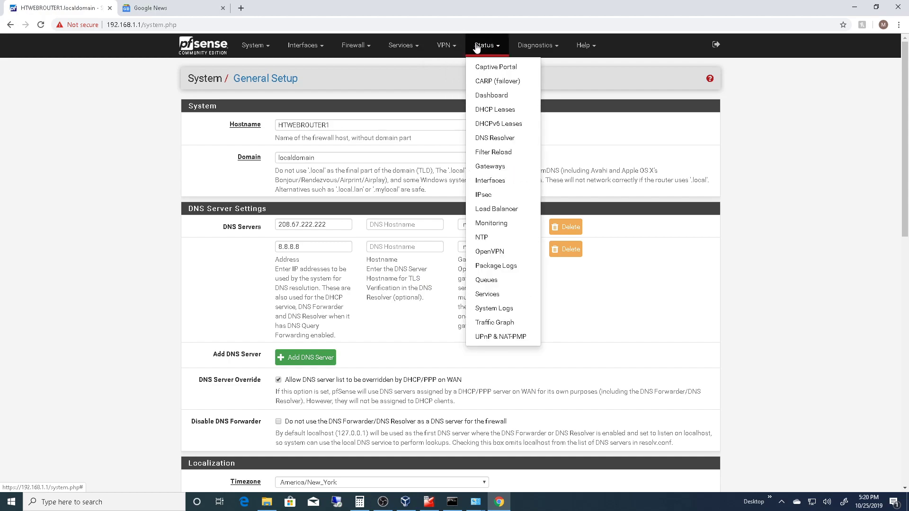
pyautogui.click(446, 48)
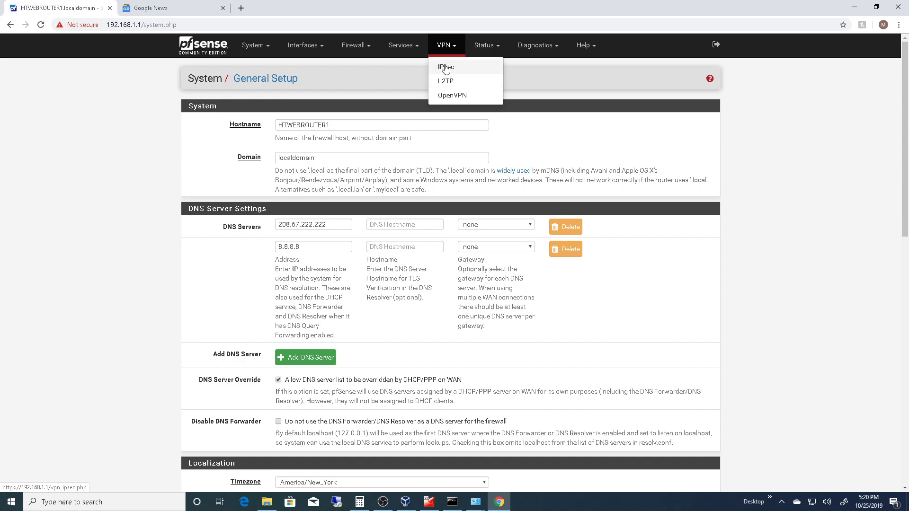
pyautogui.click(494, 46)
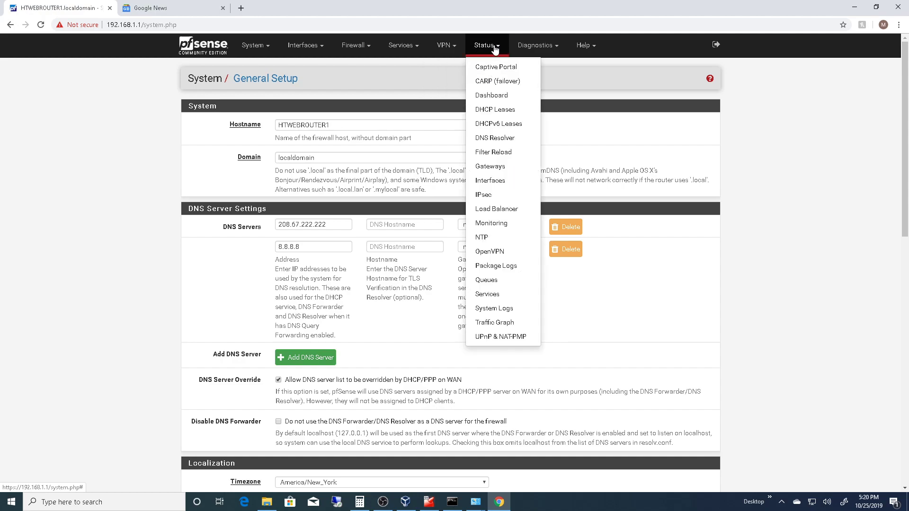
pyautogui.click(533, 46)
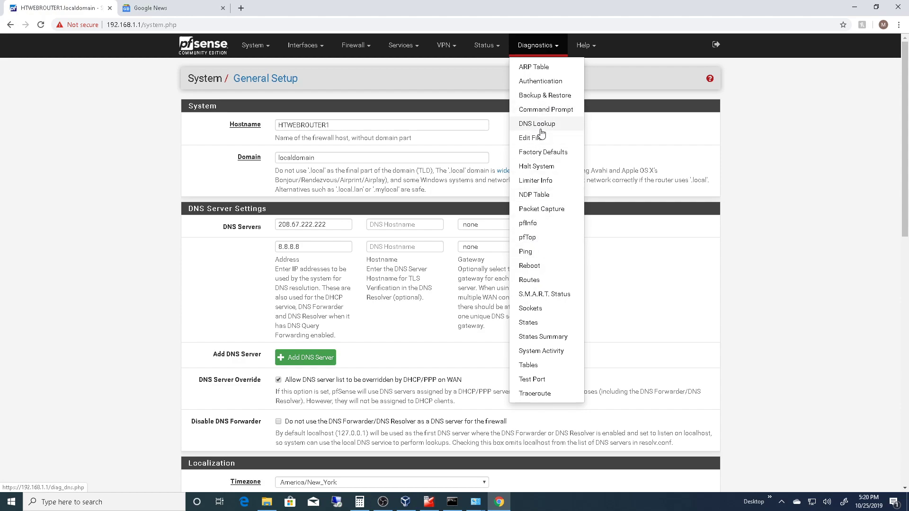
pyautogui.click(591, 45)
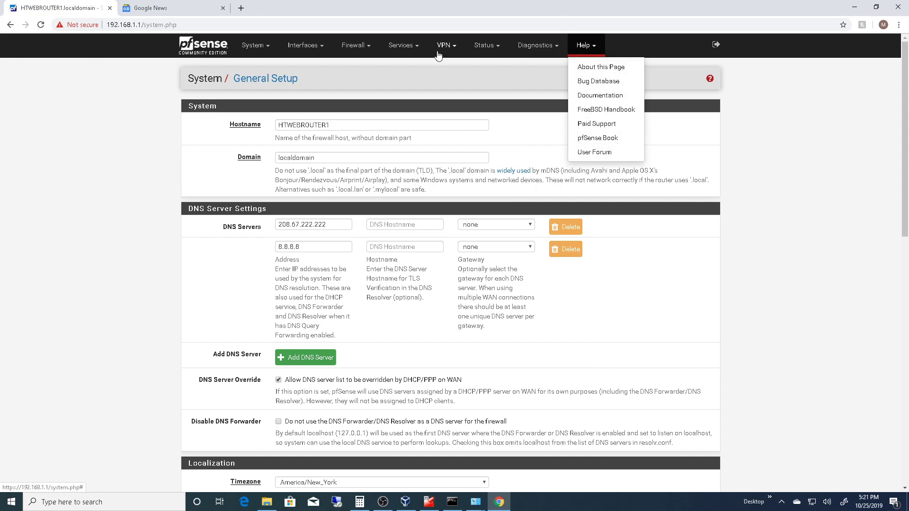
pyautogui.click(410, 45)
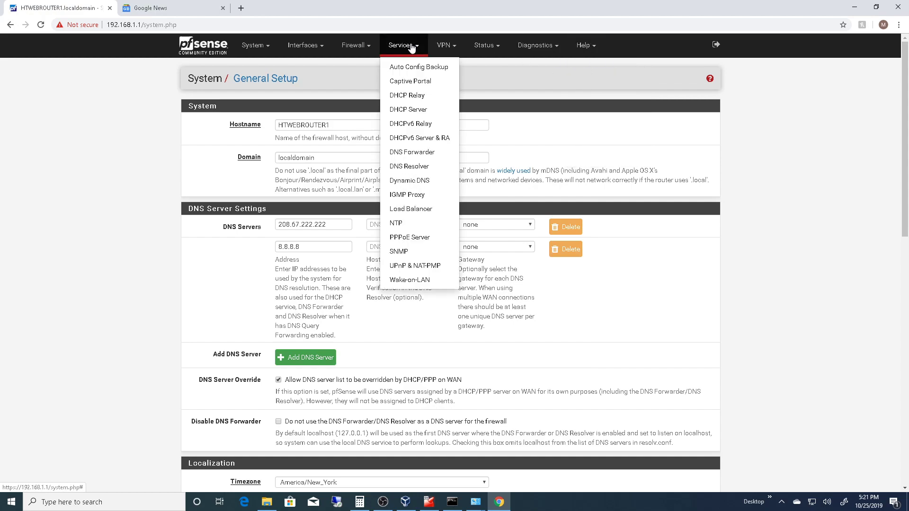
pyautogui.click(355, 46)
pyautogui.click(297, 46)
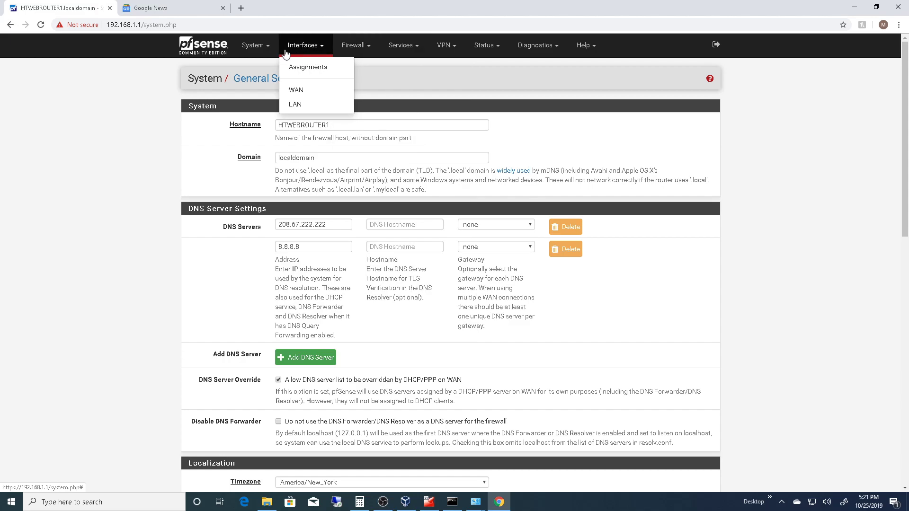
pyautogui.click(204, 46)
# - View the advanced Admin Access settings, and open the Routing page to examine its gateways
pyautogui.click(261, 51)
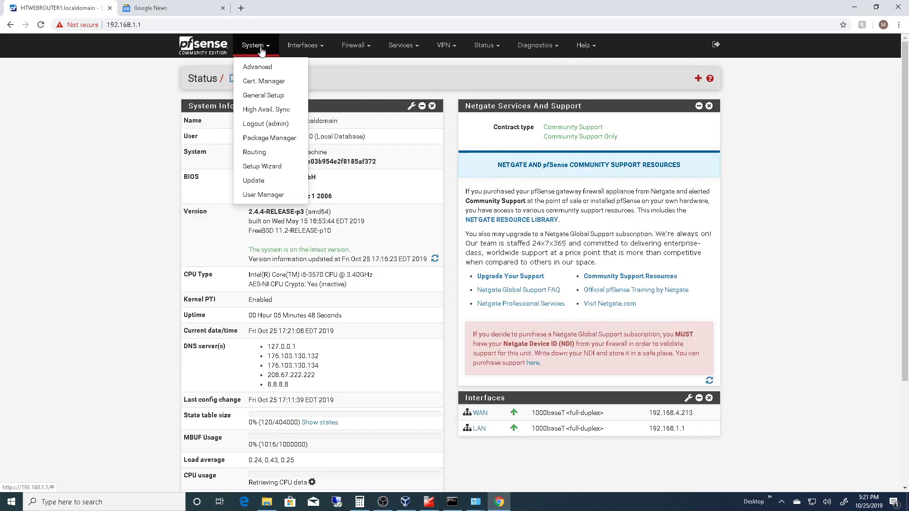
pyautogui.click(258, 68)
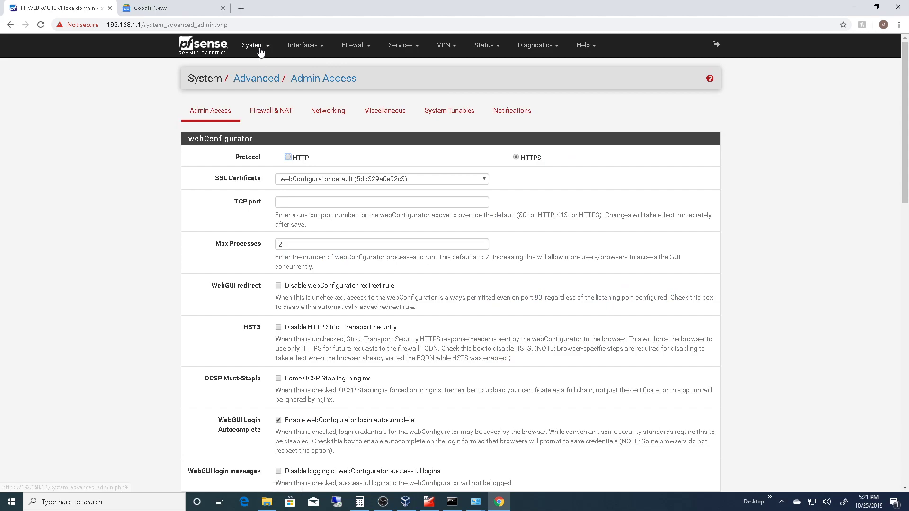
pyautogui.click(261, 50)
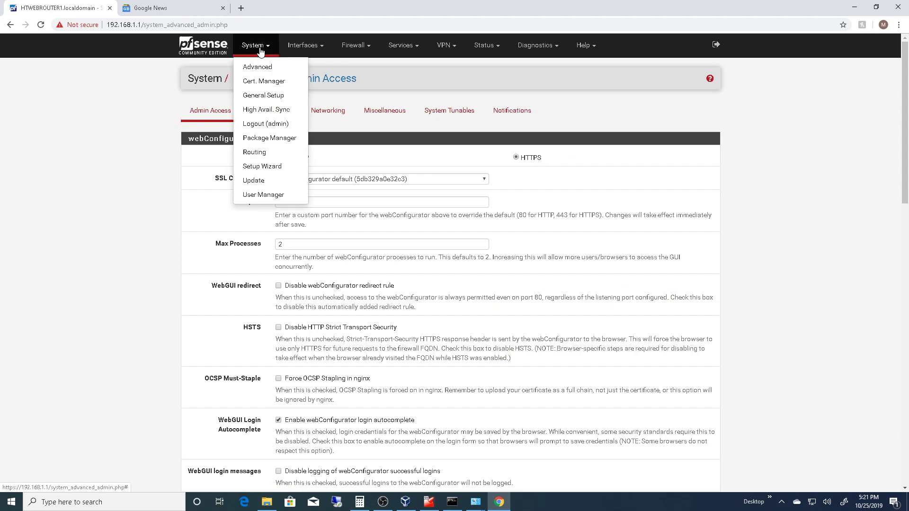
pyautogui.click(266, 160)
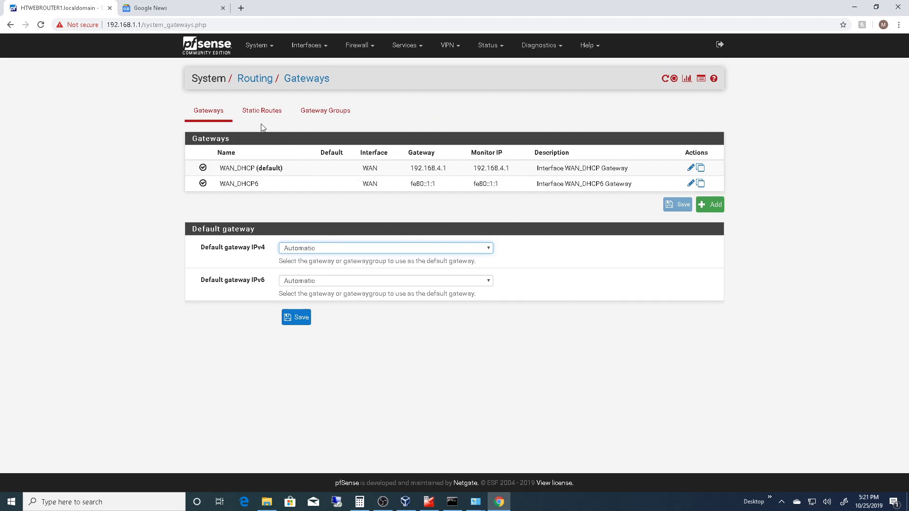
# - Open the User Manager and examine the built-in administrator account in the users list
pyautogui.click(260, 53)
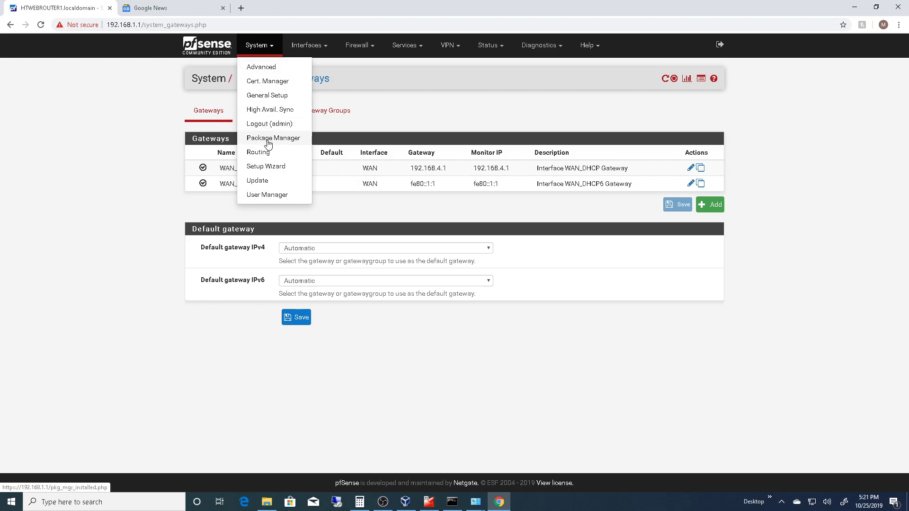
pyautogui.click(270, 195)
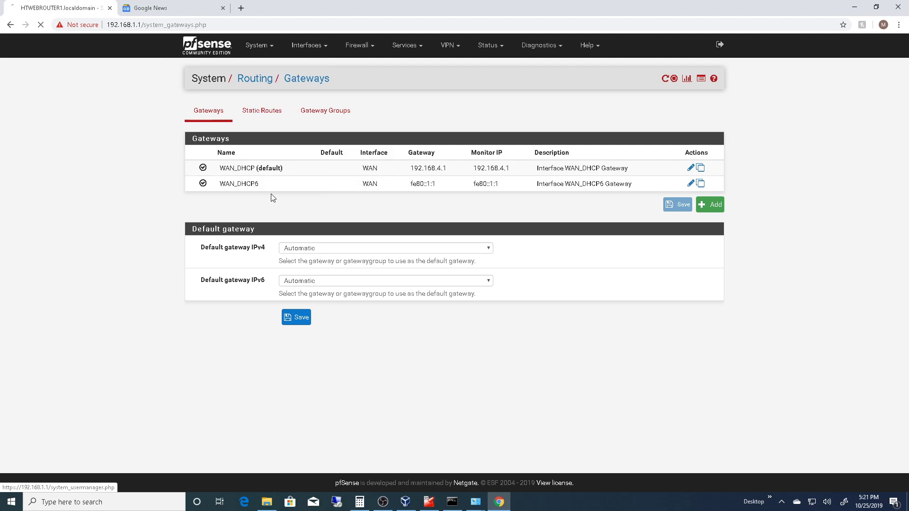
pyautogui.doubleClick(229, 168)
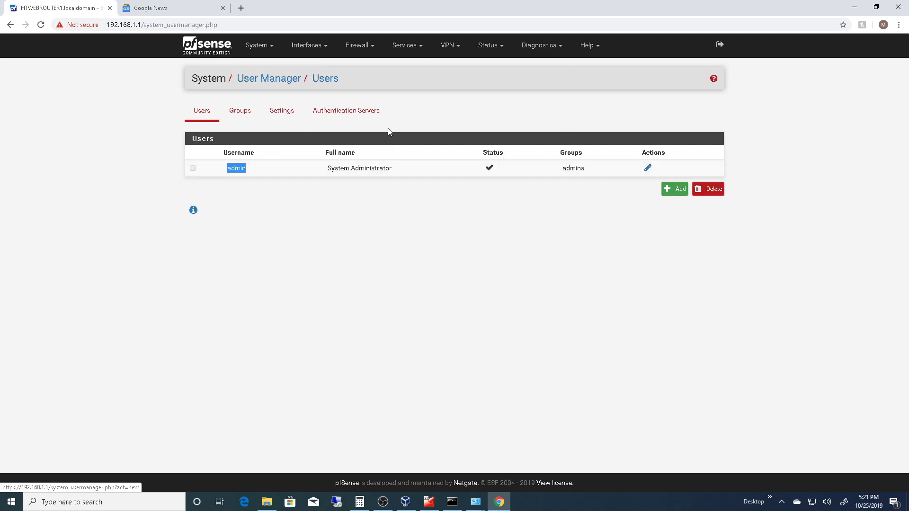
# - Open the Certificate Manager, view the installed certificates, and return to the certificate authorities list
pyautogui.click(261, 49)
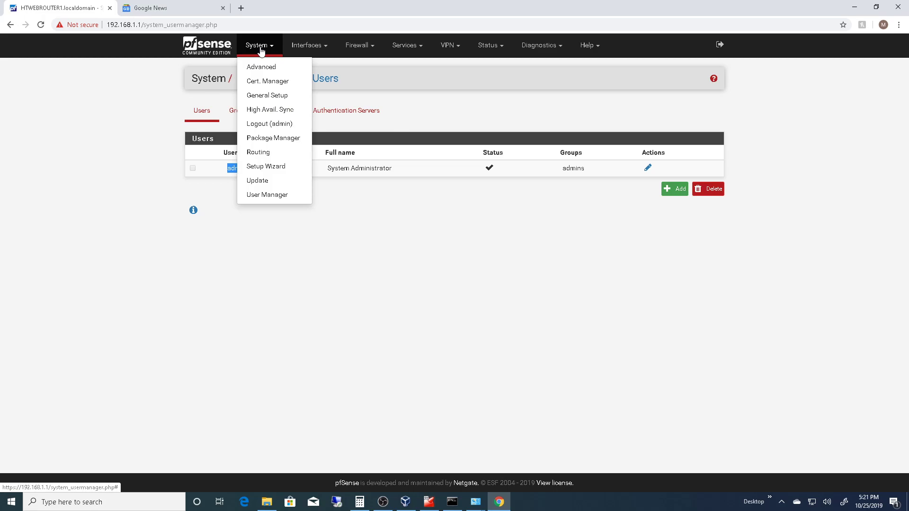
pyautogui.click(260, 85)
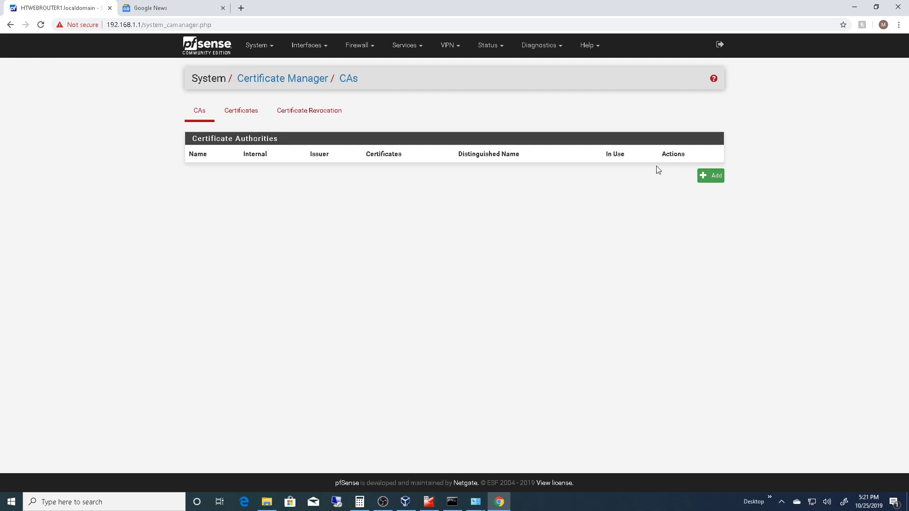
pyautogui.click(240, 113)
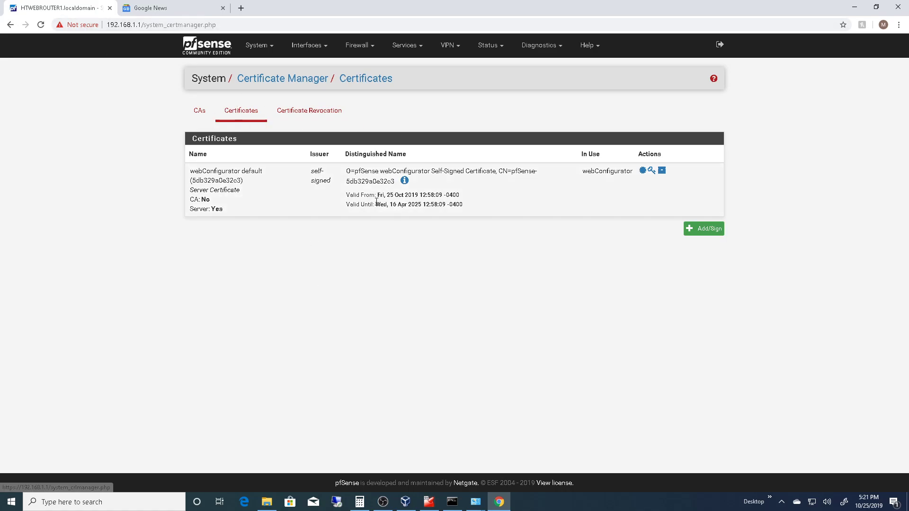
pyautogui.click(200, 111)
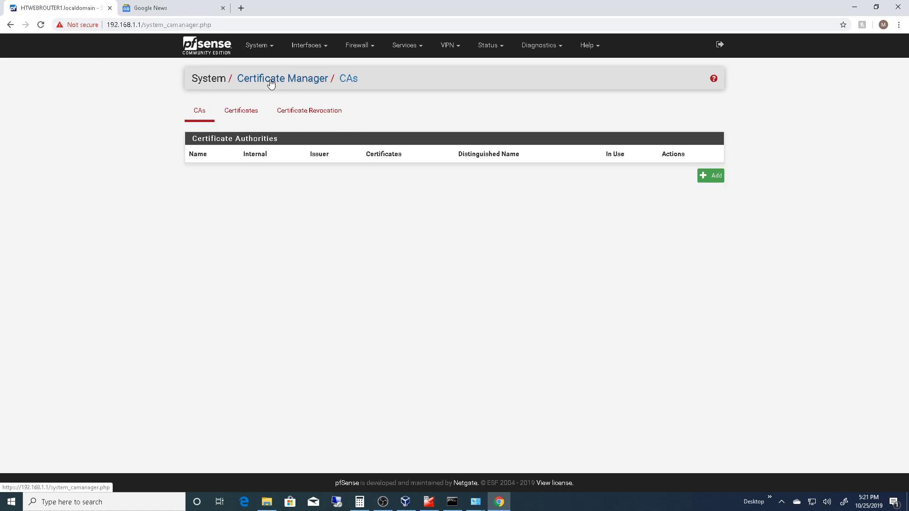
# - Return to the dashboard and review the system information, from version and DNS servers down to CPU, memory and disk usage
pyautogui.click(258, 46)
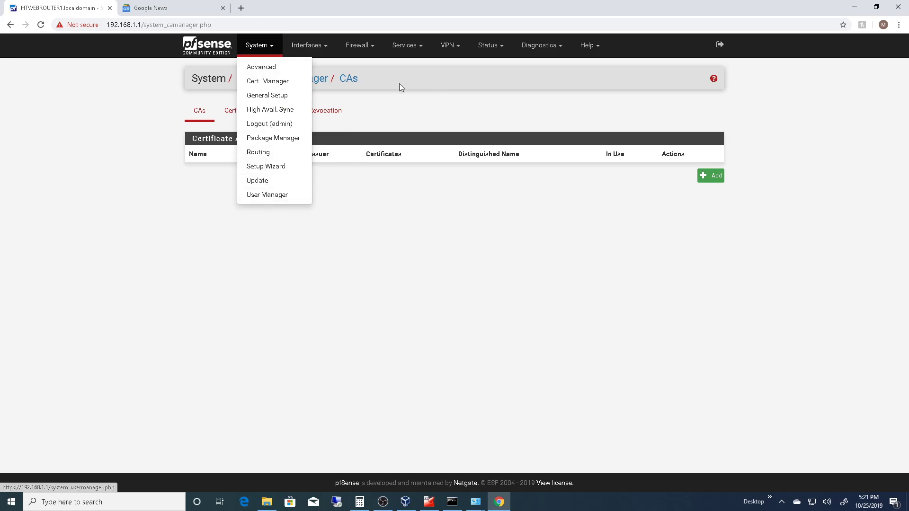
pyautogui.click(226, 50)
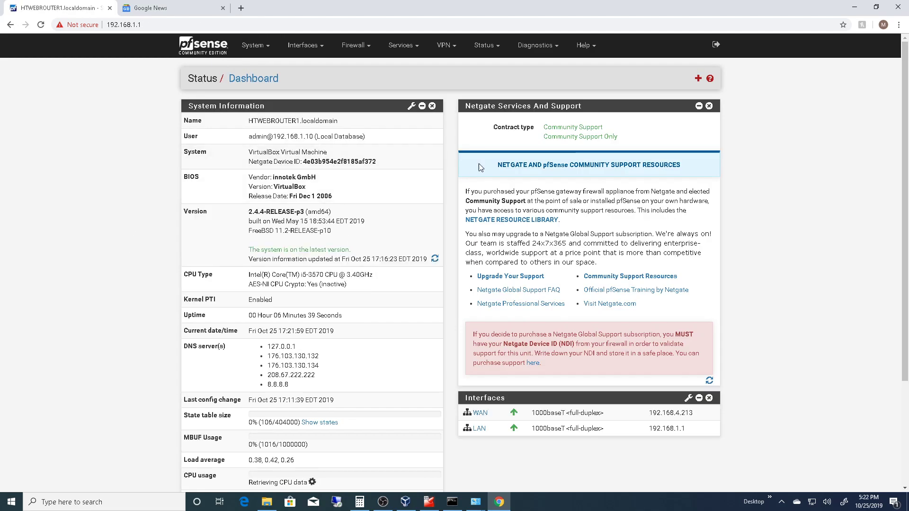
pyautogui.scroll(-3, 318, 214)
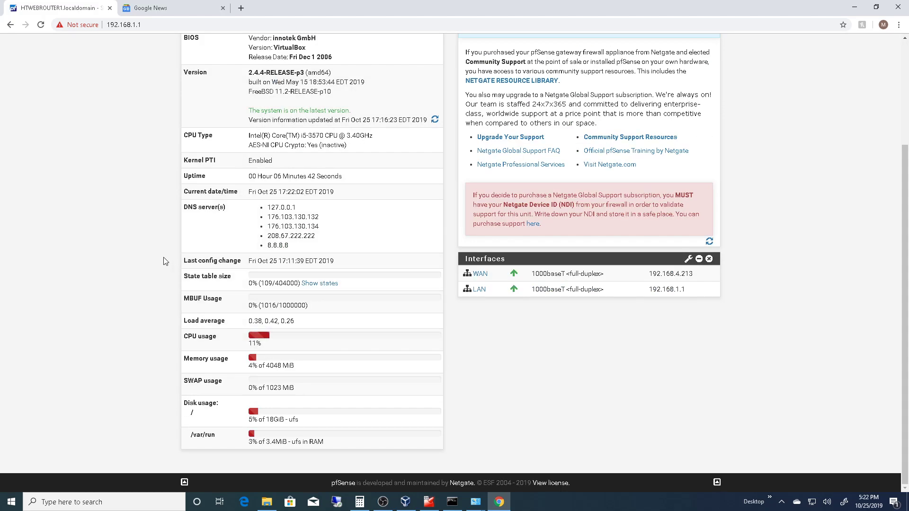
pyautogui.scroll(3, 165, 261)
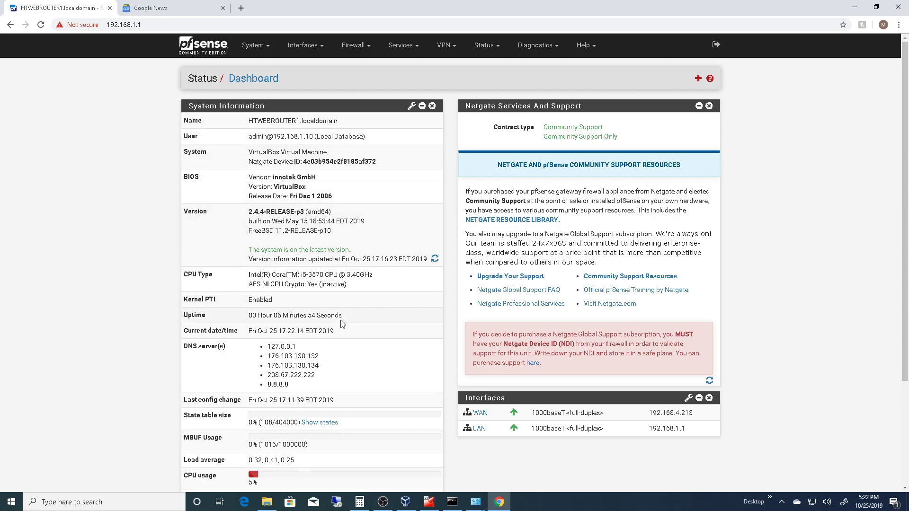
pyautogui.scroll(-3, 346, 220)
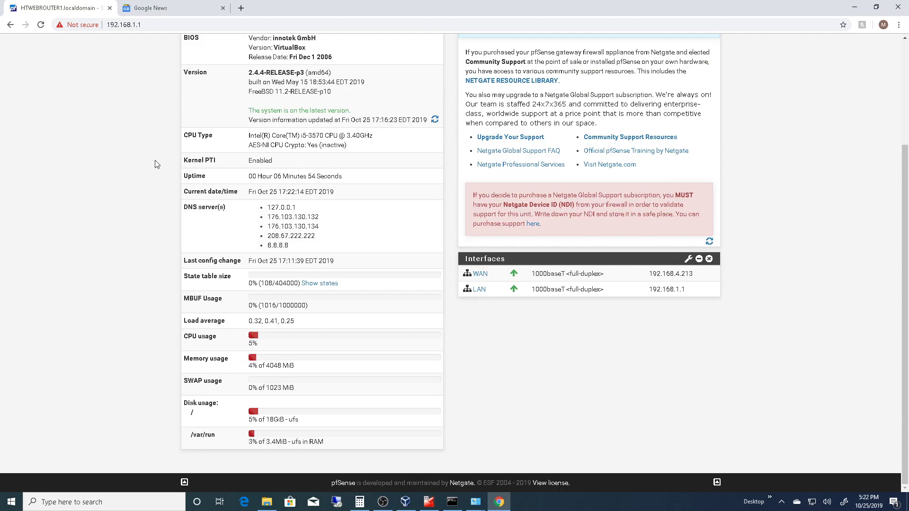
pyautogui.scroll(3, 327, 178)
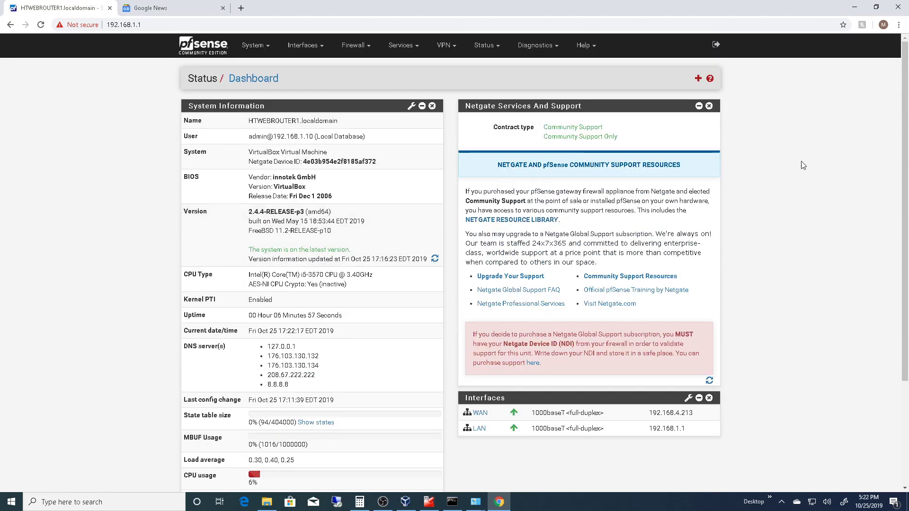